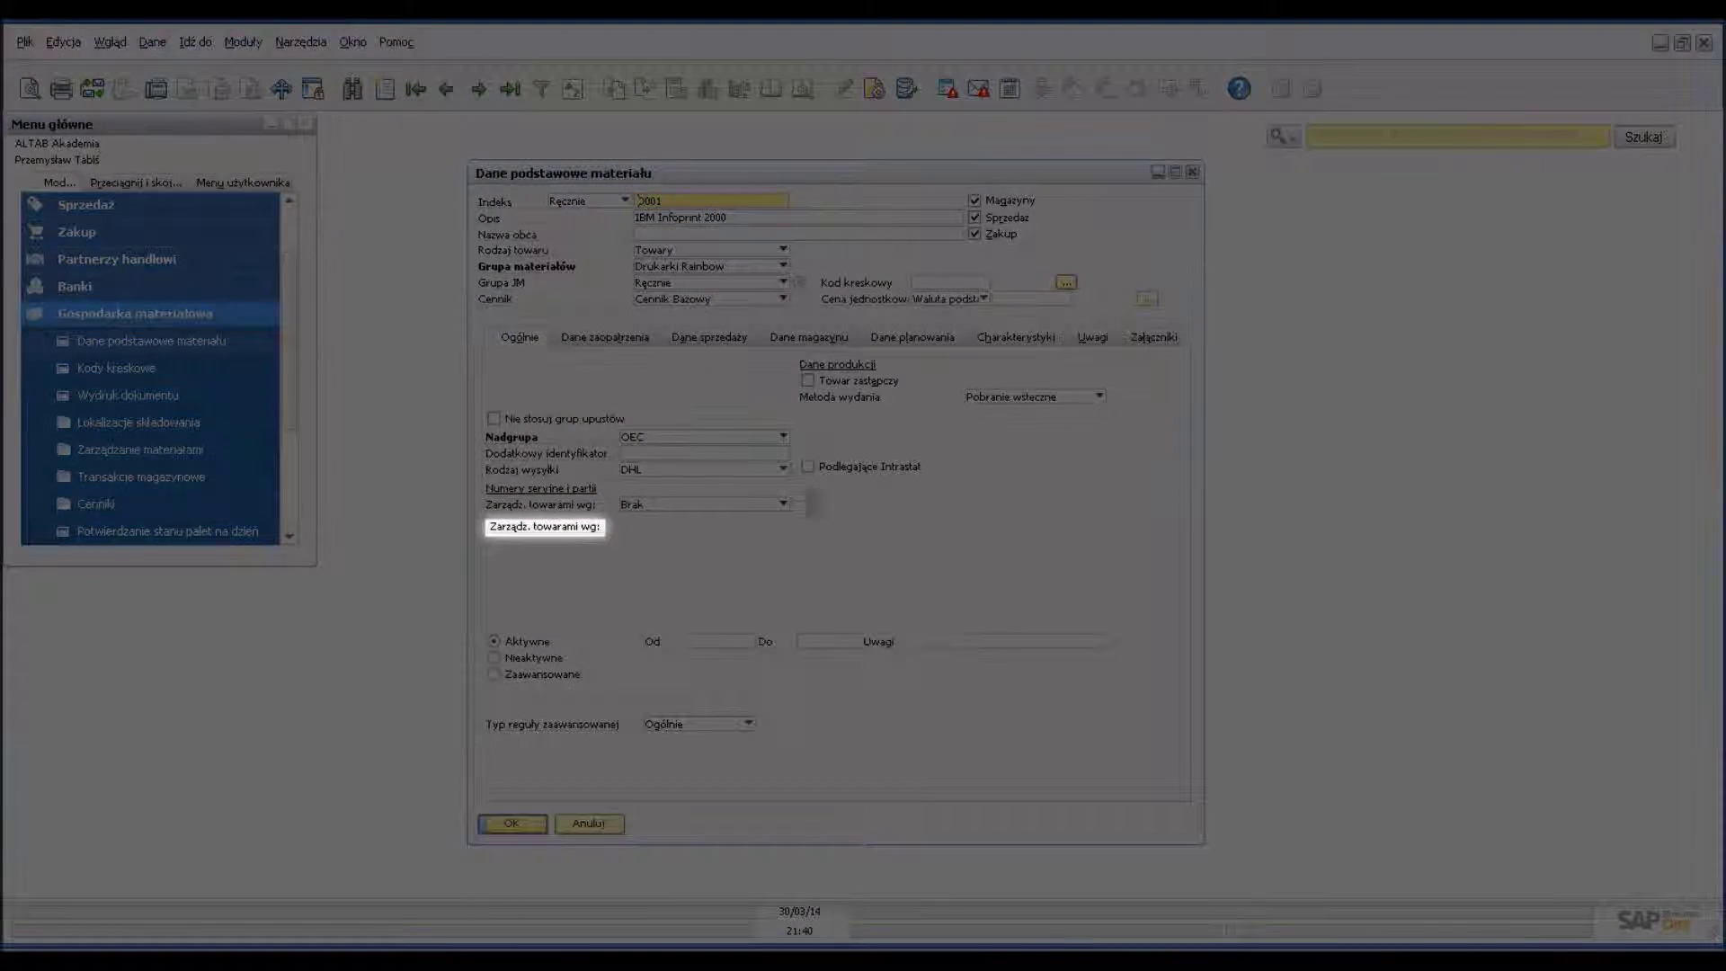
Step: Manage item D001 by Numery seryjne with the method Podczas każdego księgowania, and save and close its master data
left_click(779, 506)
left_click(743, 540)
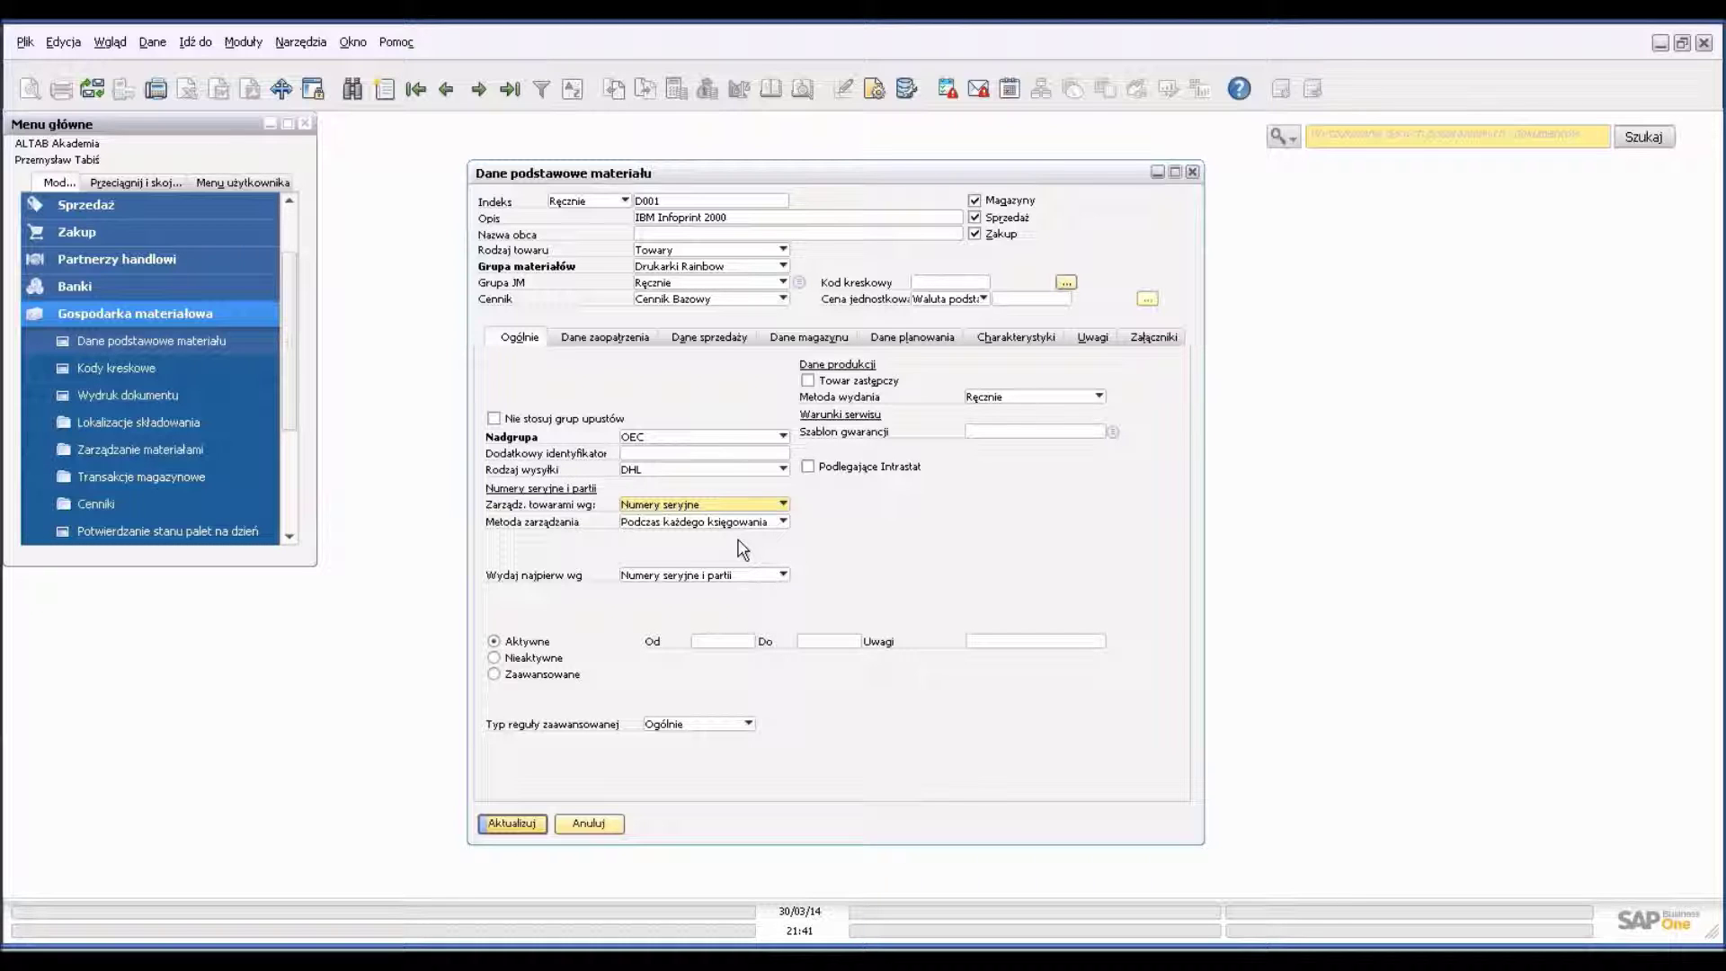
left_click(735, 522)
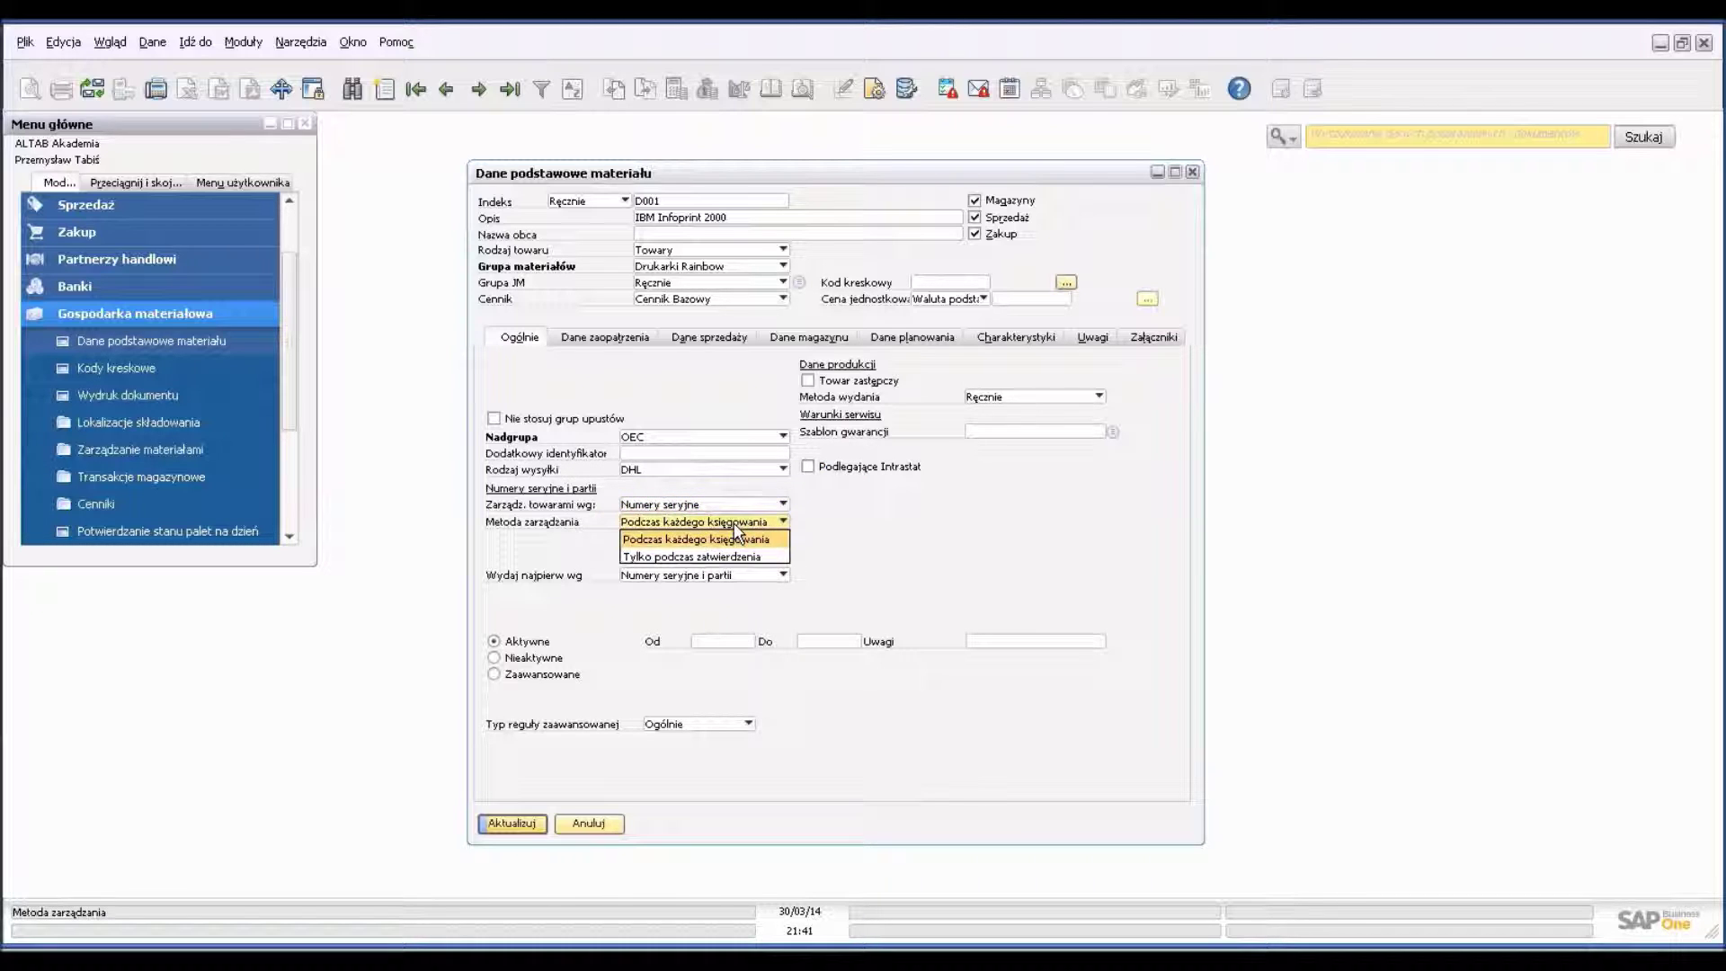
left_click(735, 539)
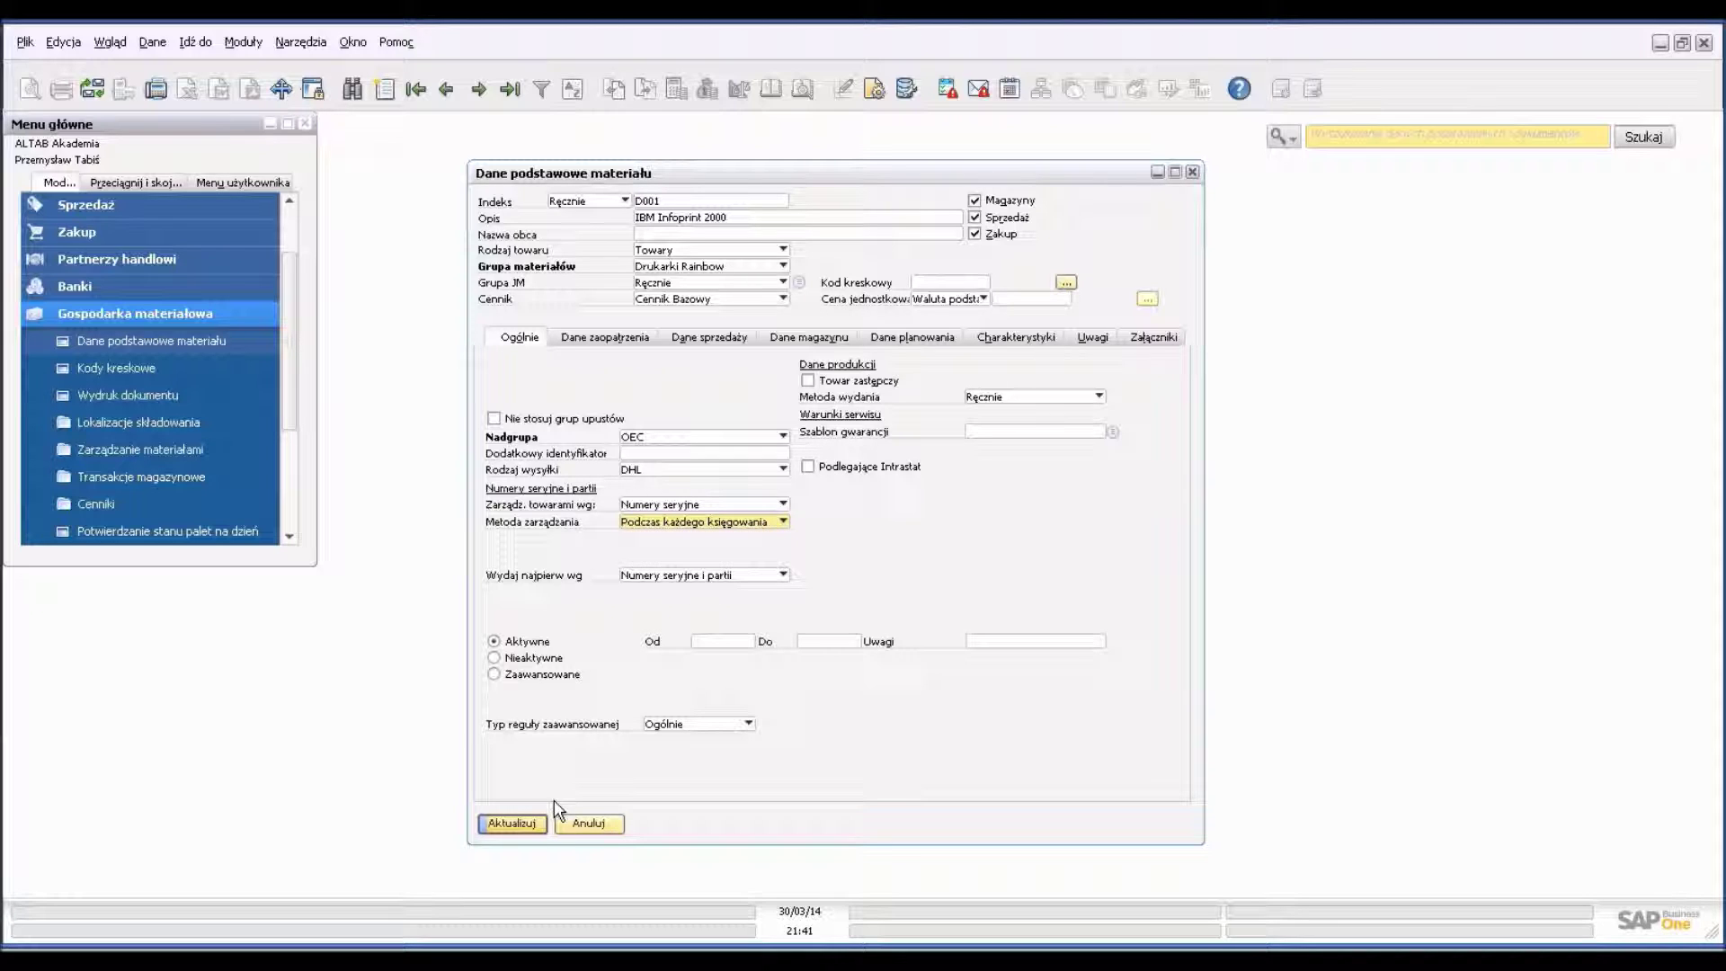
left_click(529, 818)
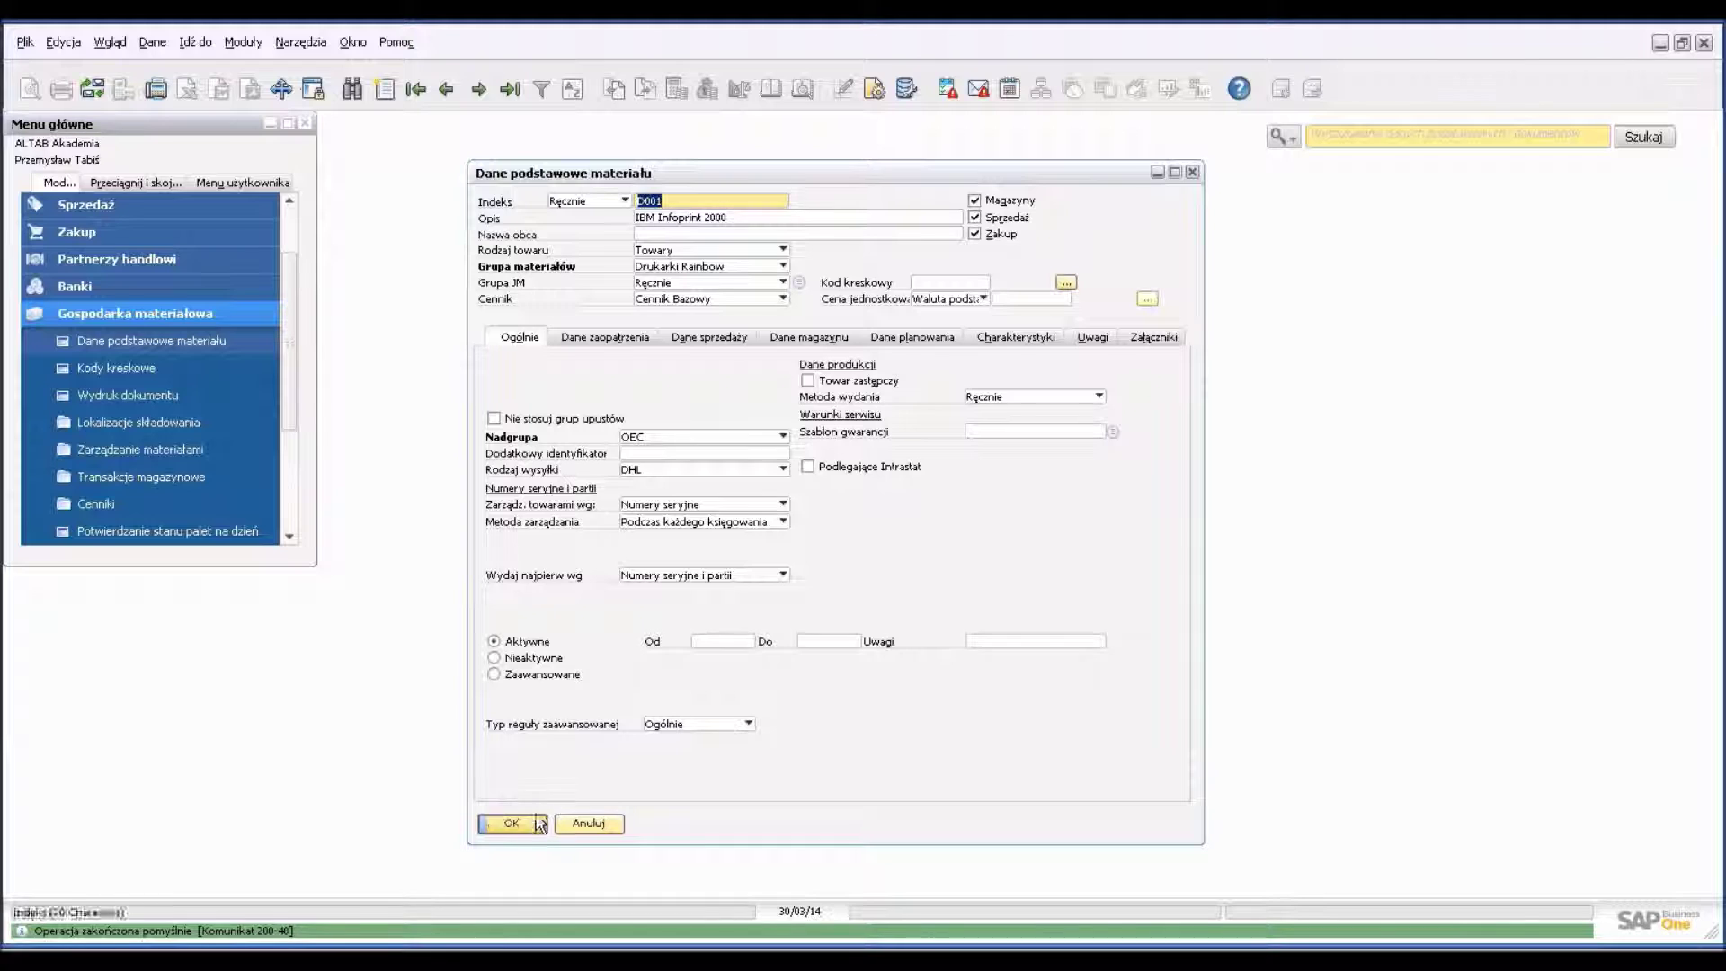
left_click(513, 822)
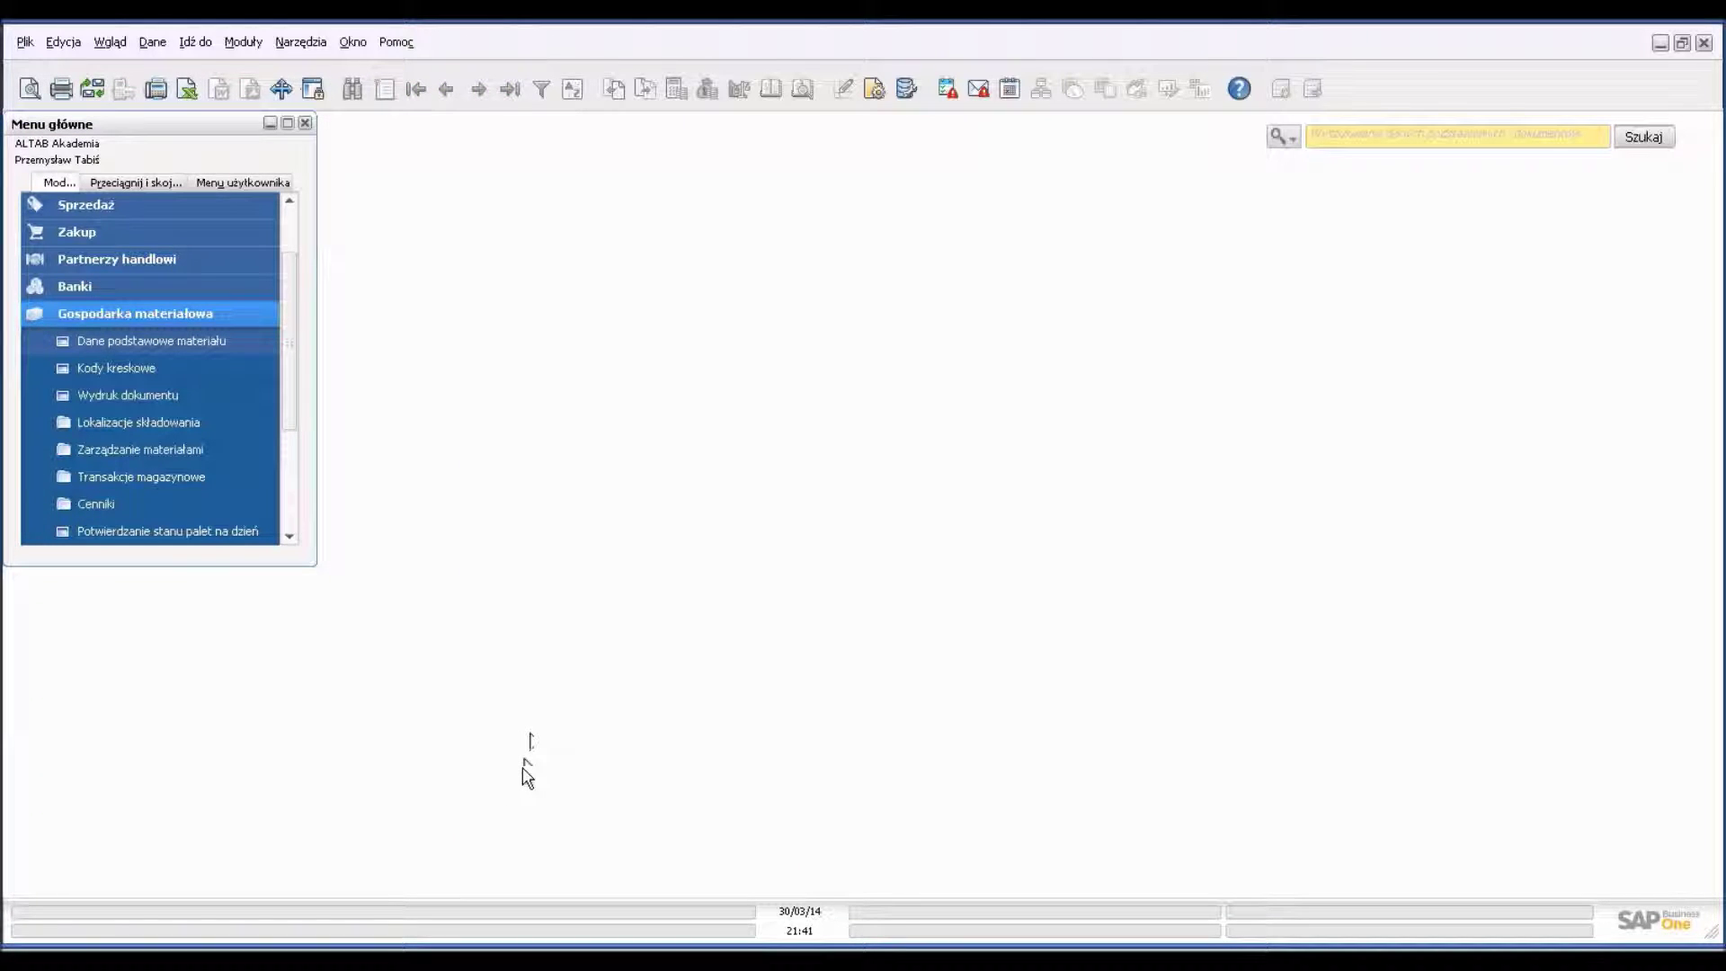
Step: Create a new Dokument Pz in the Zakup module with NETTO SP. Z O.O. as the supplier
left_click(171, 319)
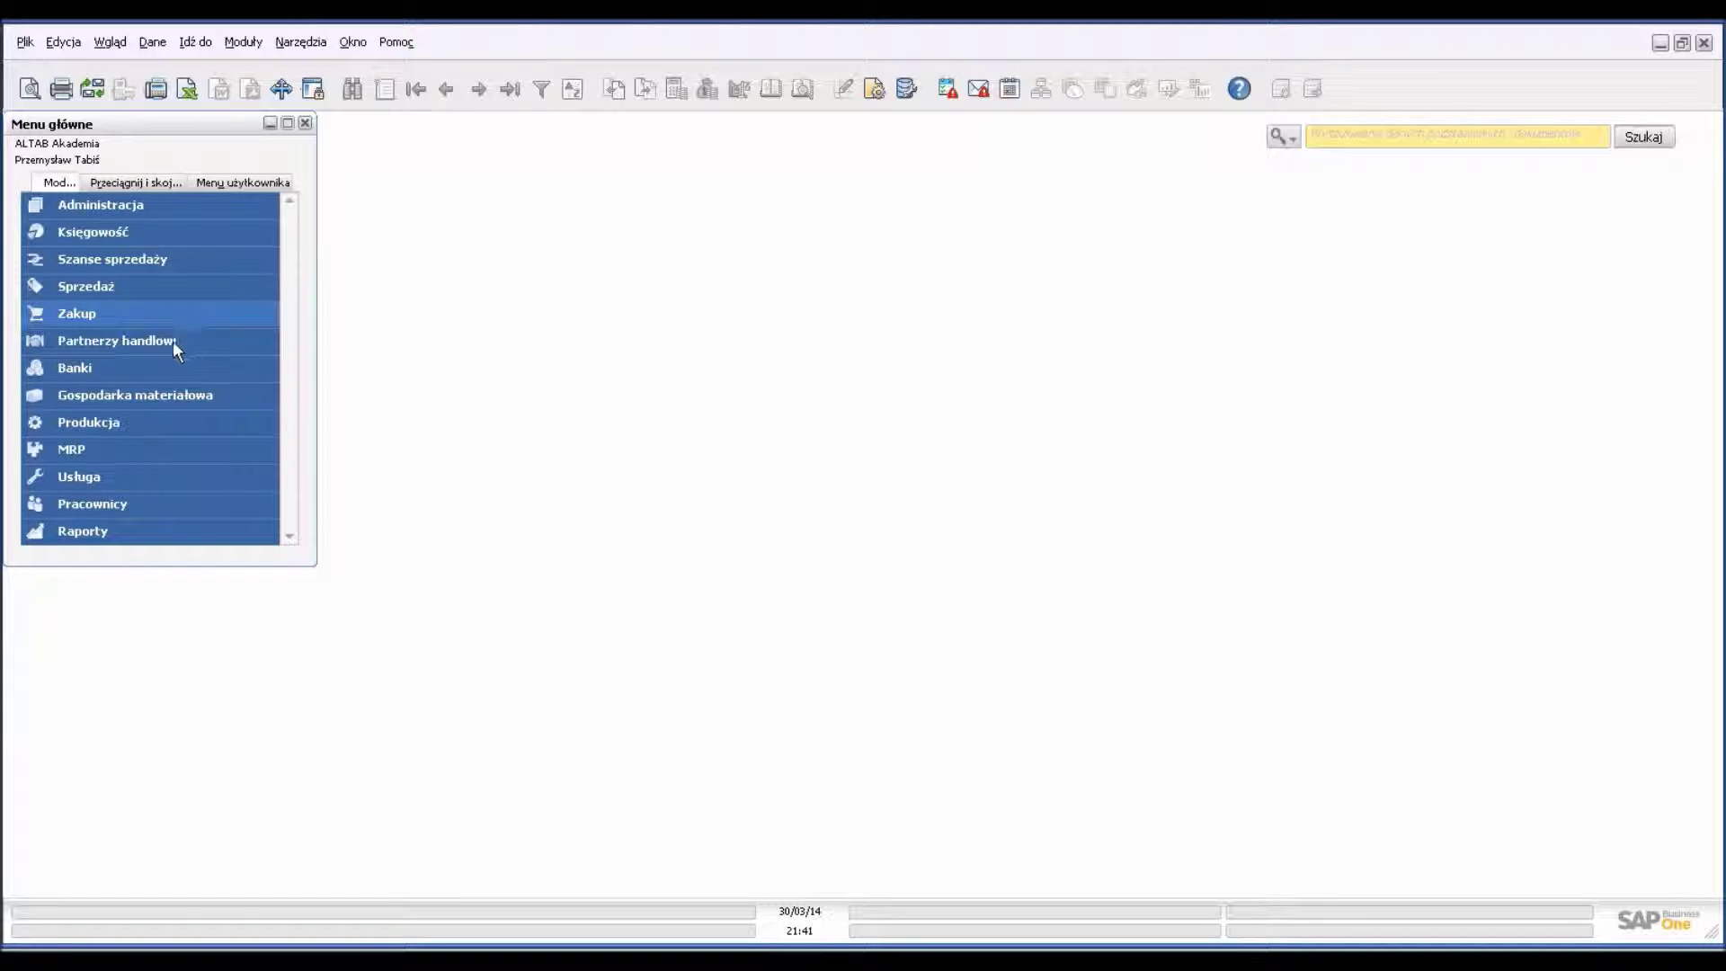
left_click(115, 313)
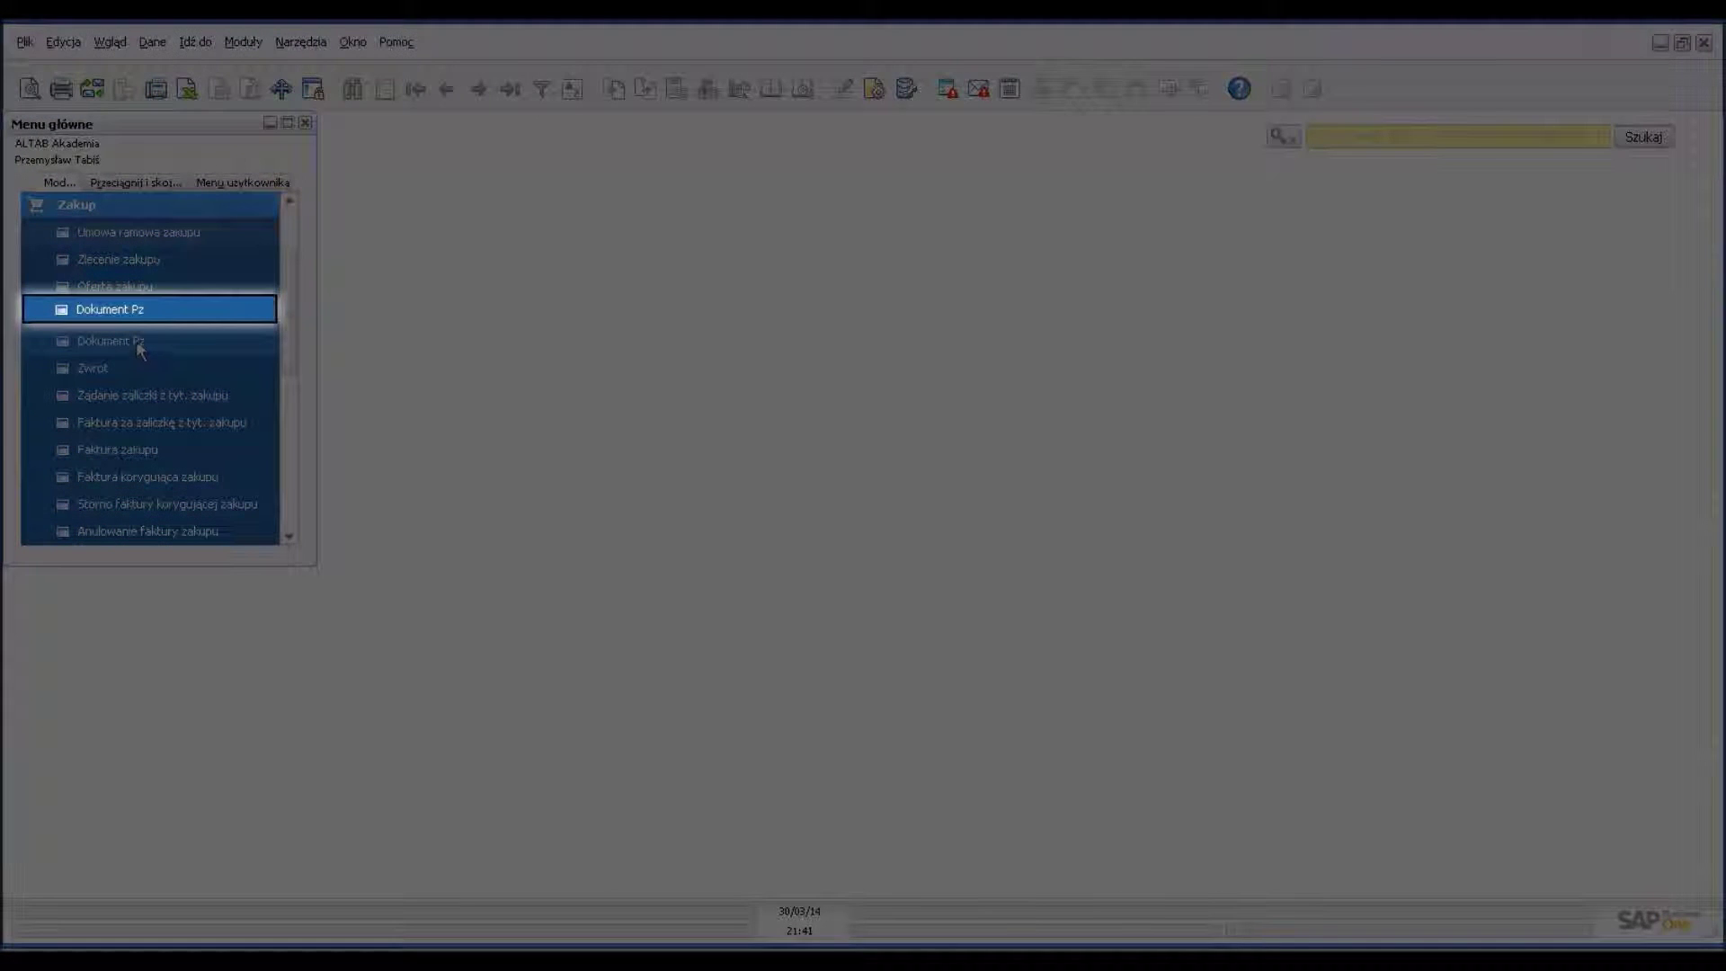
left_click(137, 340)
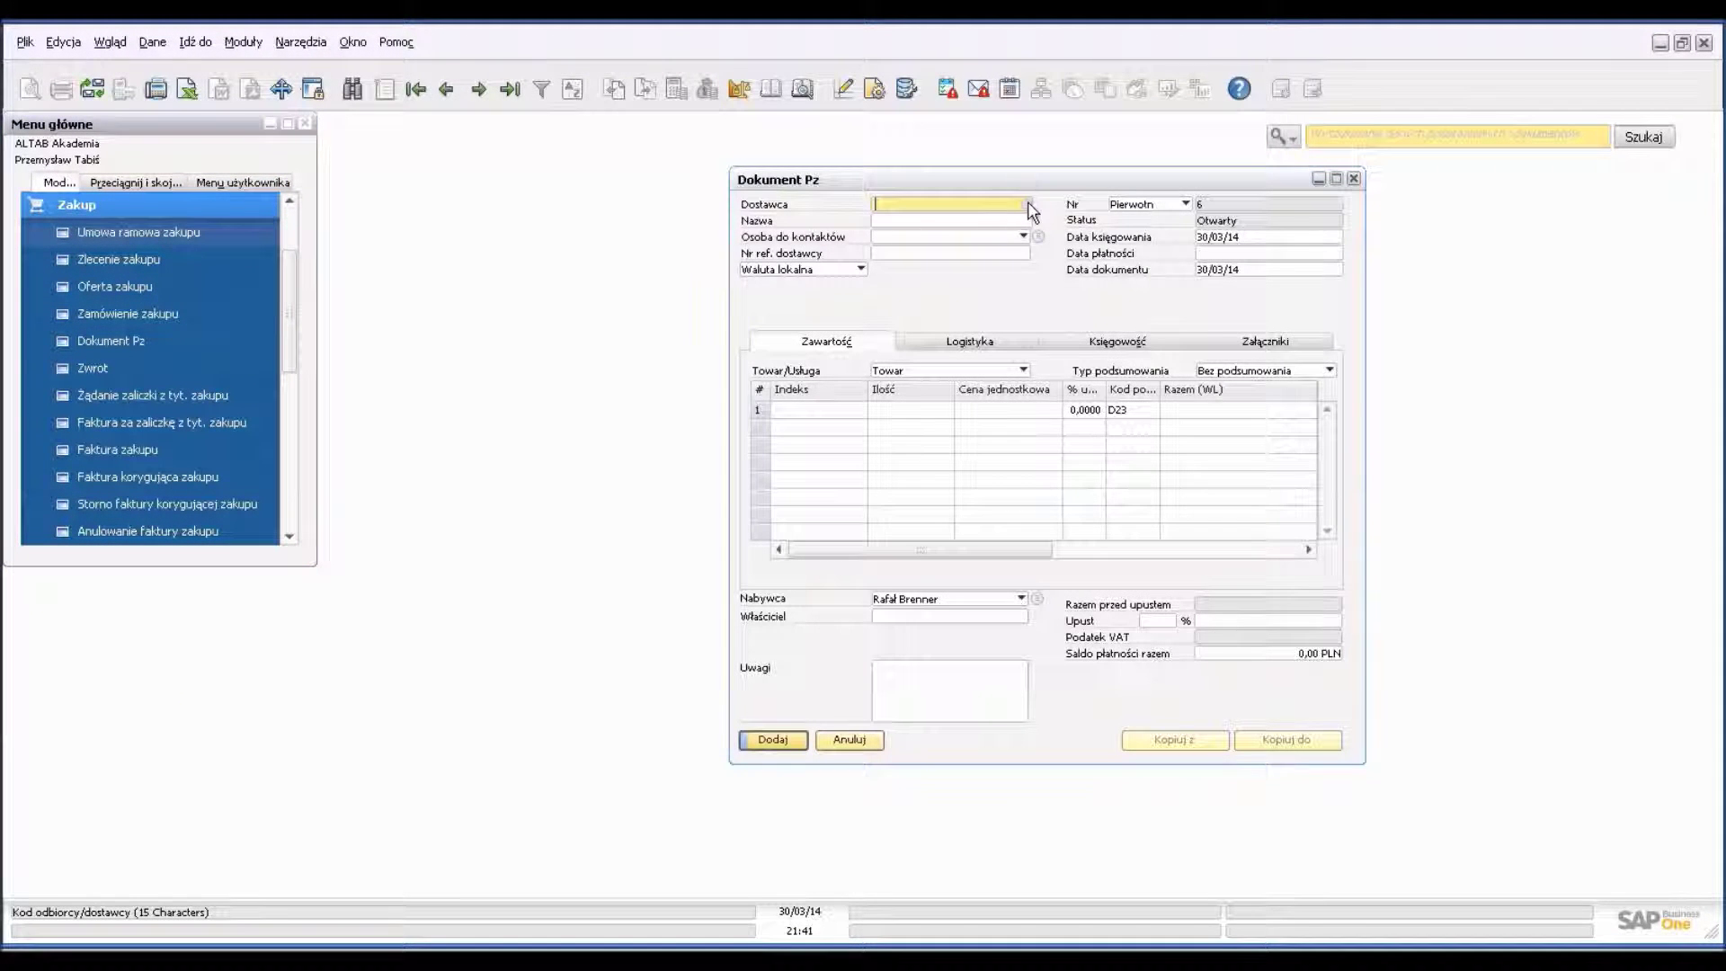
left_click(1027, 202)
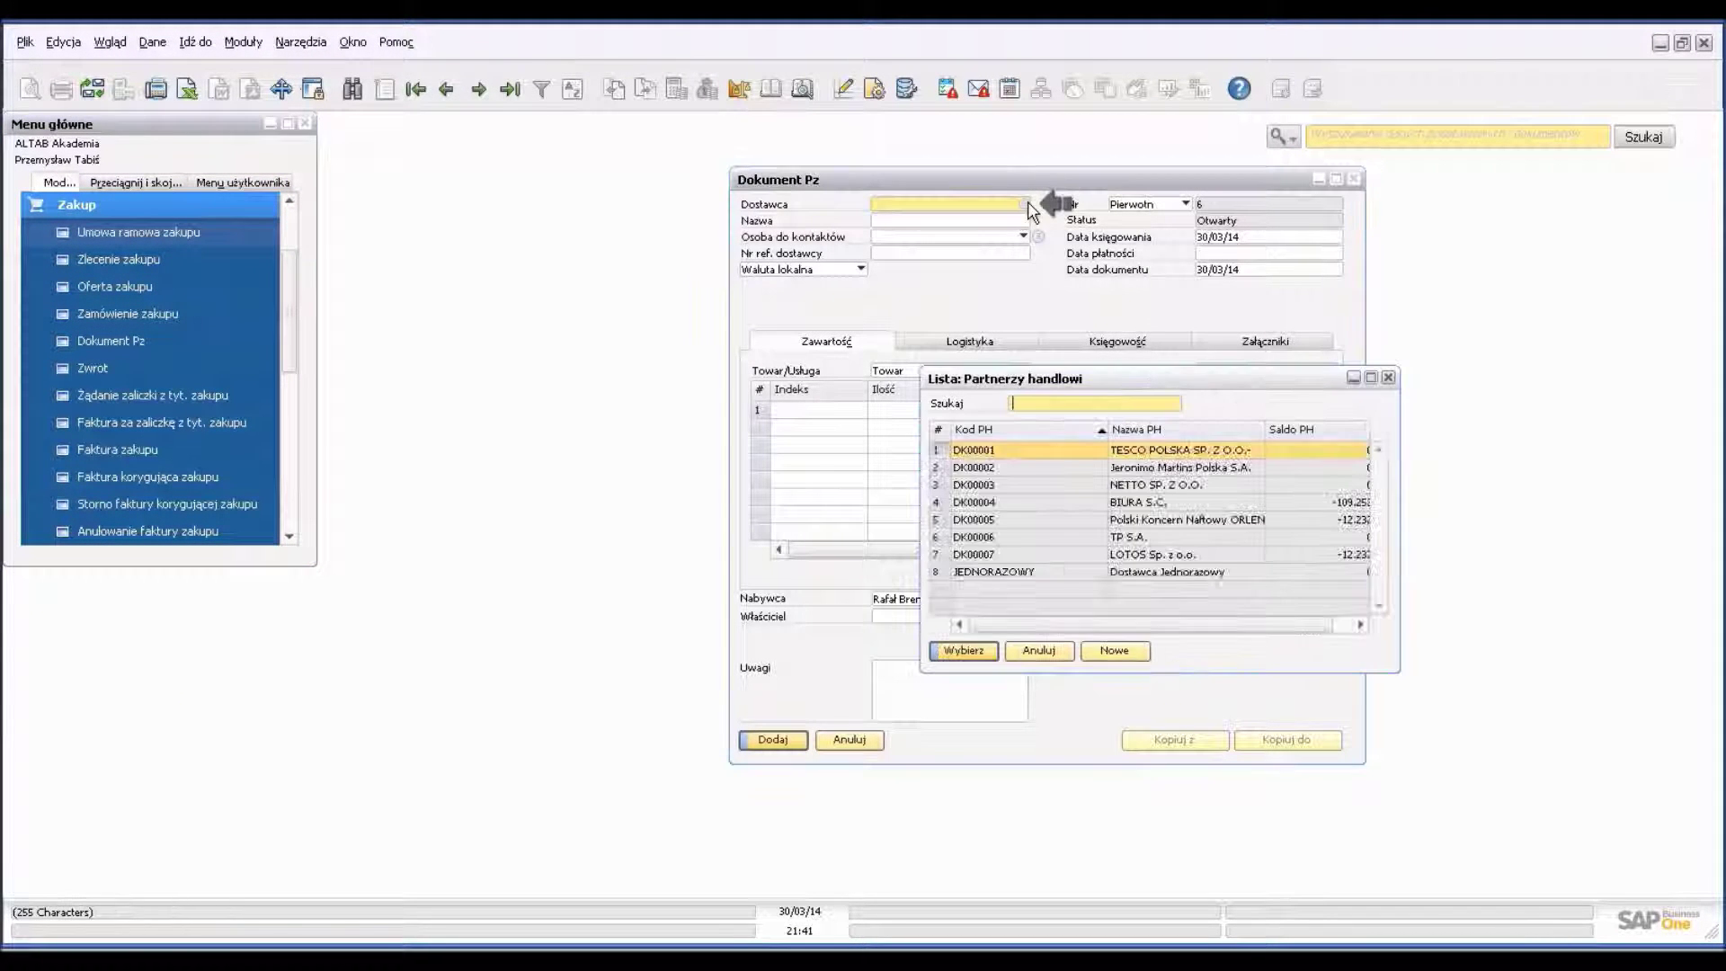
left_click(1080, 486)
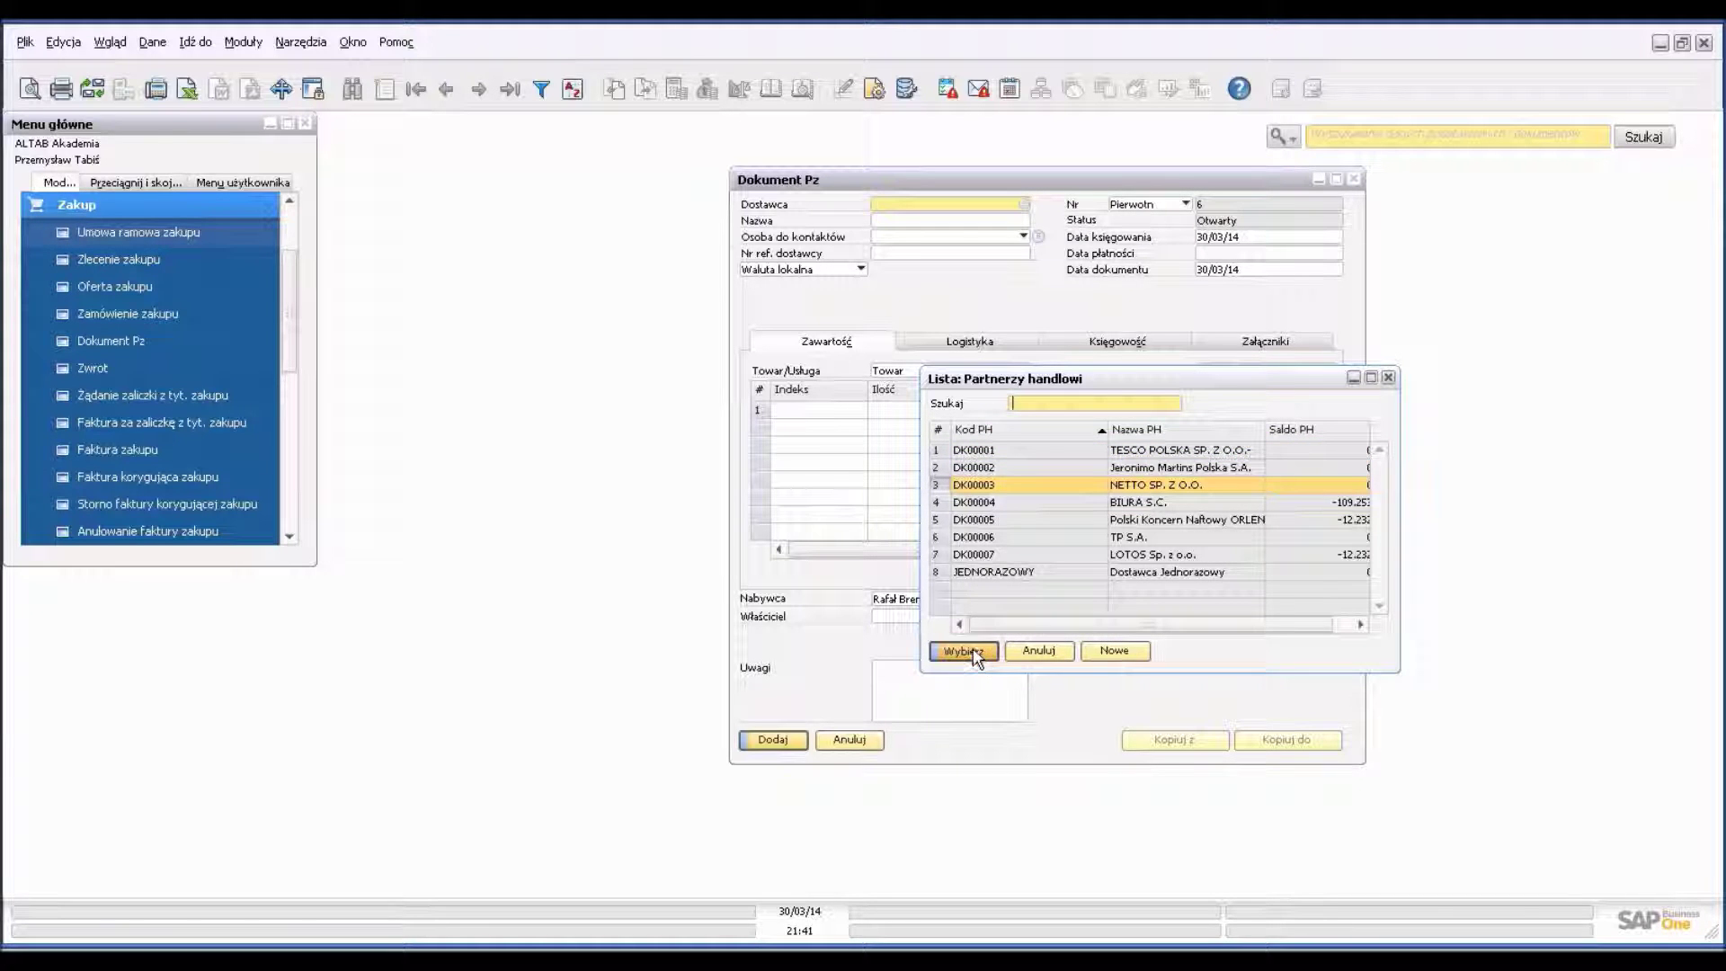
double_click(962, 490)
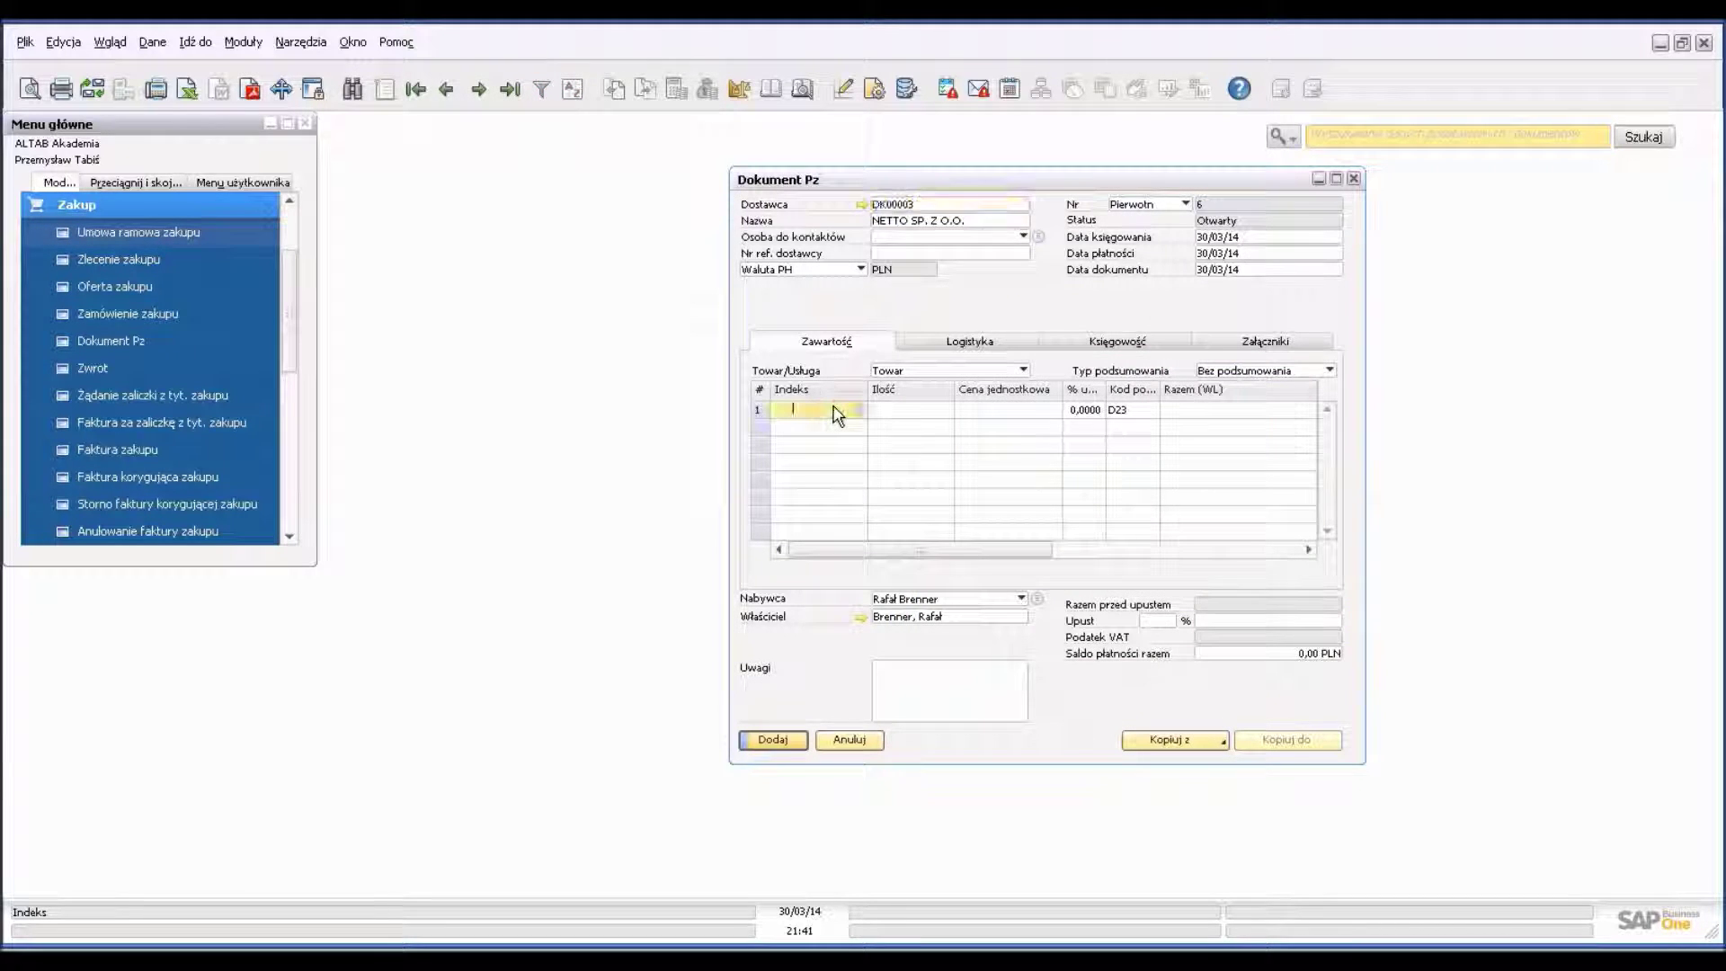
Step: Enter a line for item D001 with quantity 3 and unit price 200, and submit the Pz document to reach serial number definition
type("D001")
key("Tab")
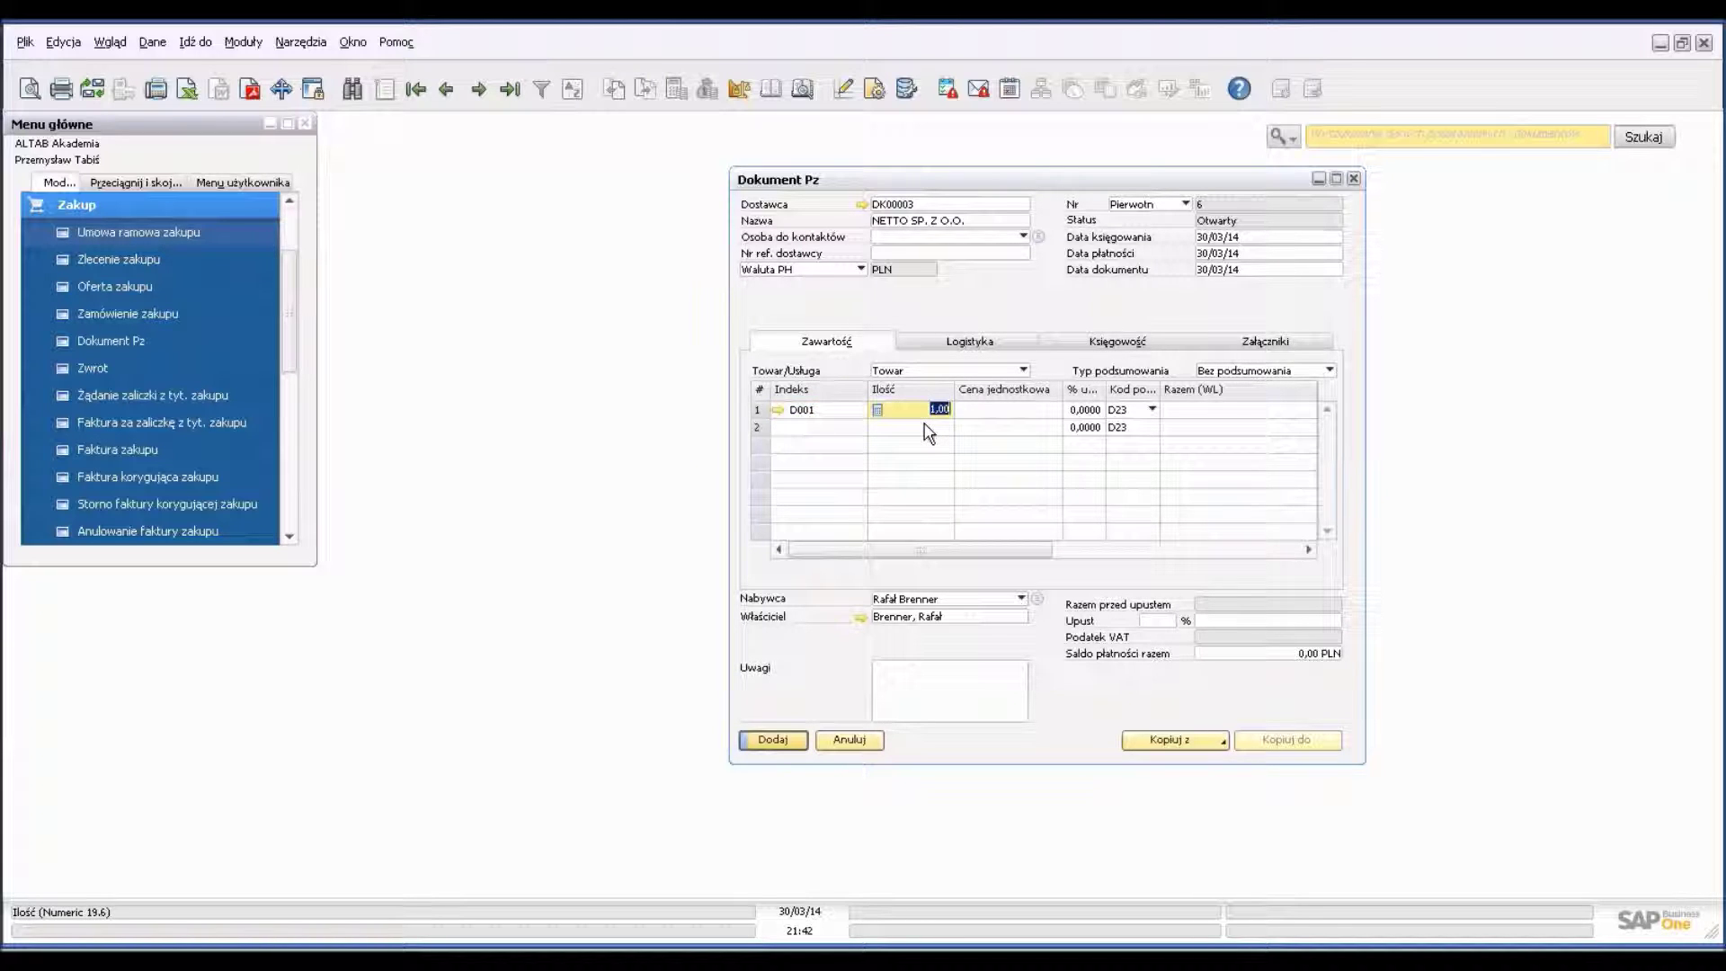
type("3")
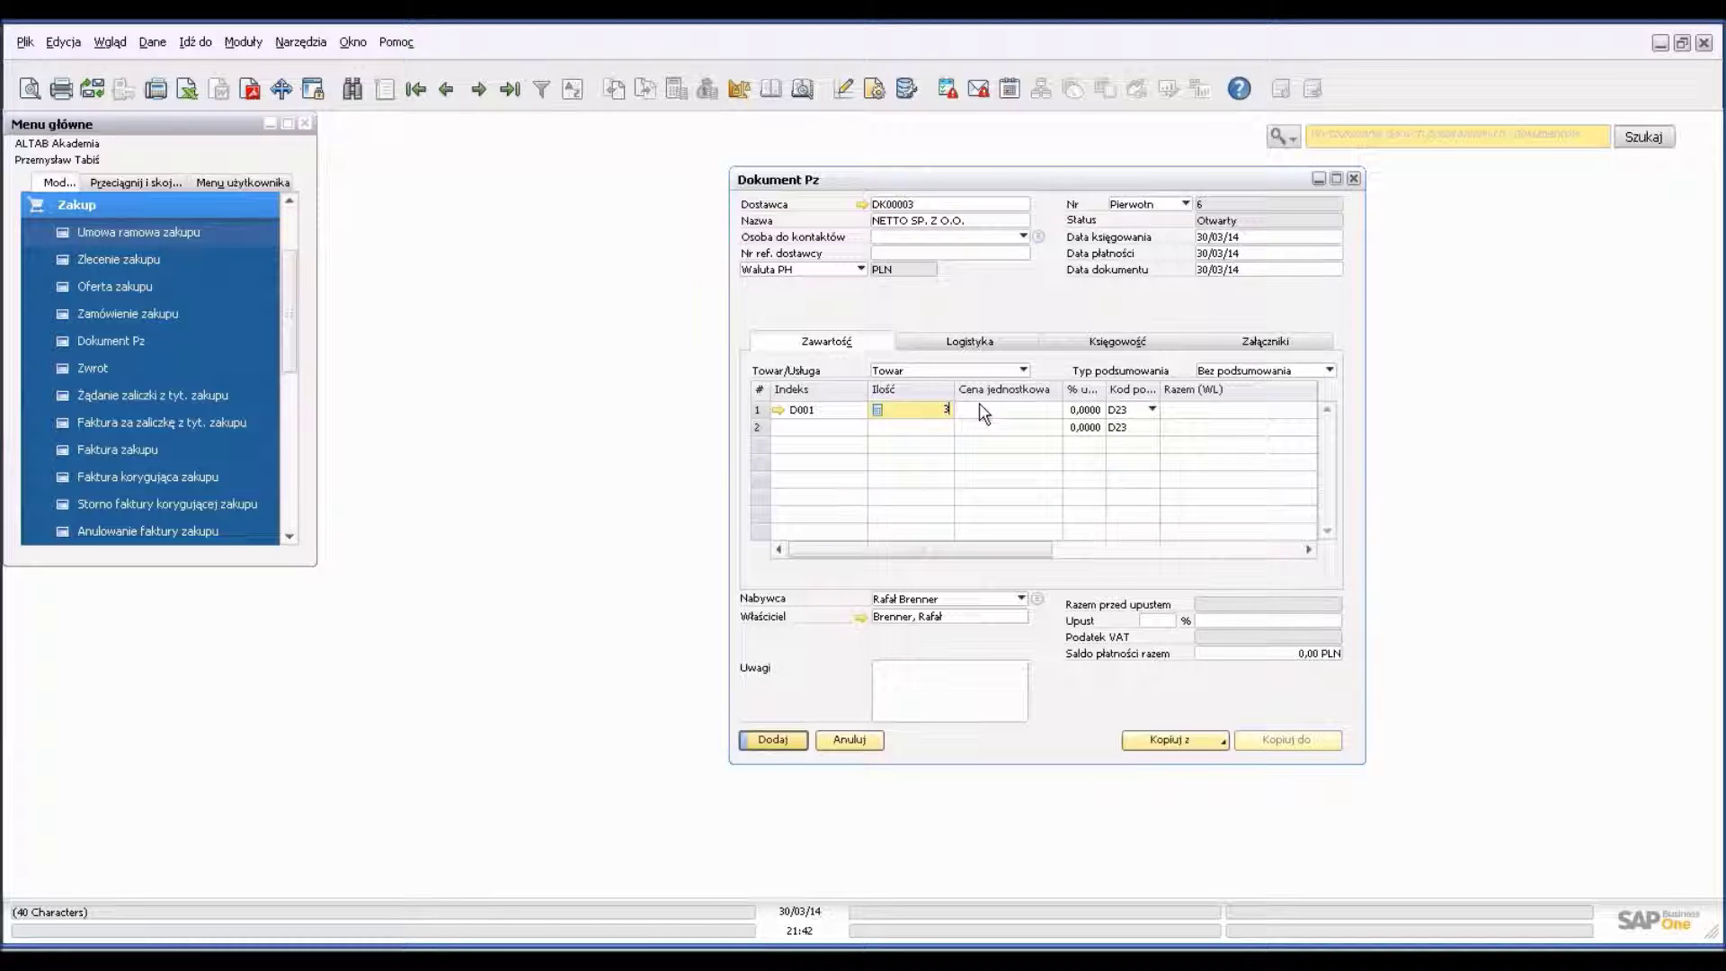
left_click(998, 415)
type("200")
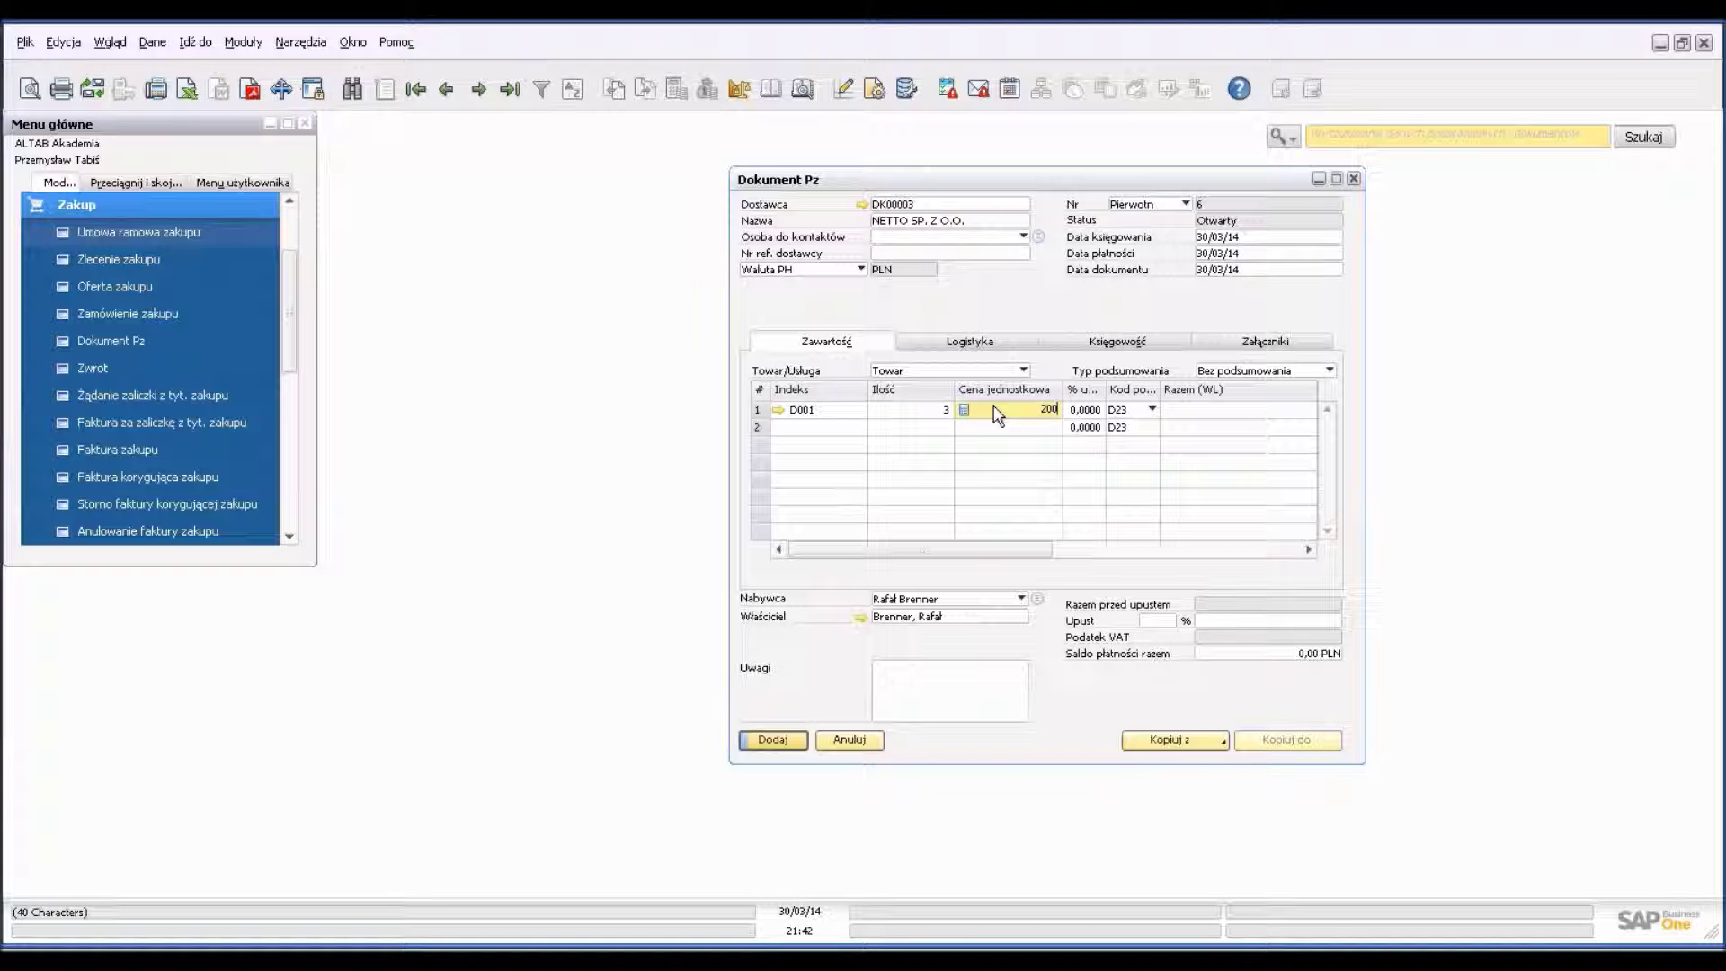
left_click(779, 744)
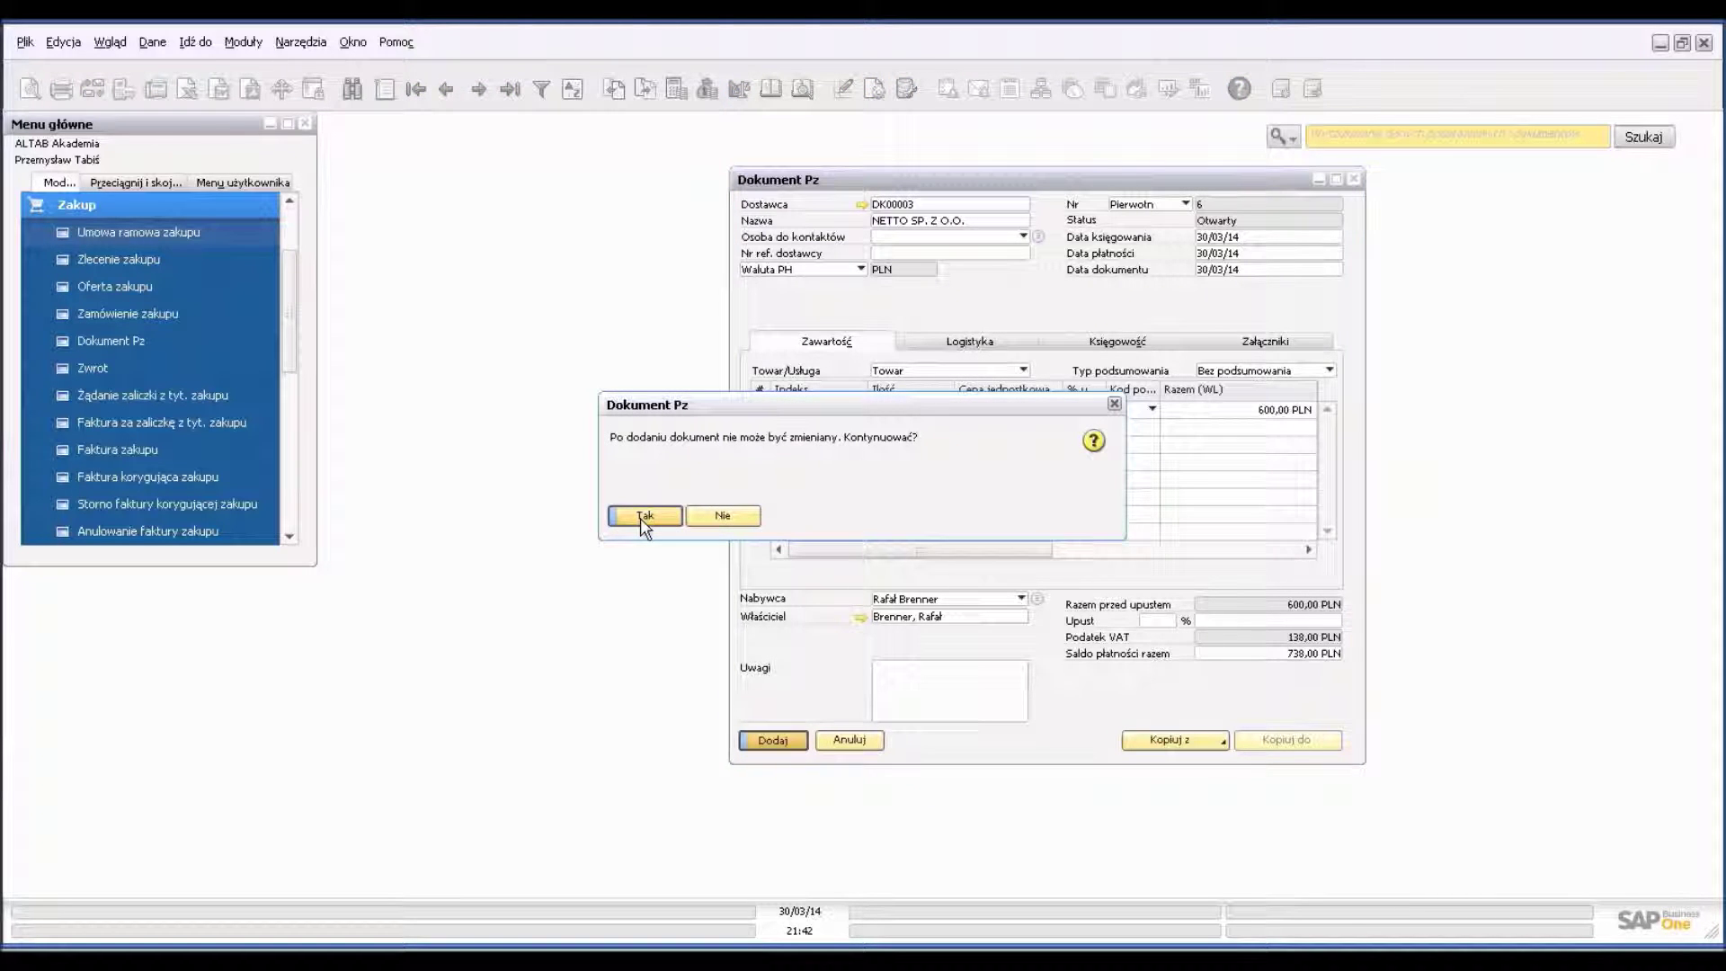
left_click(642, 518)
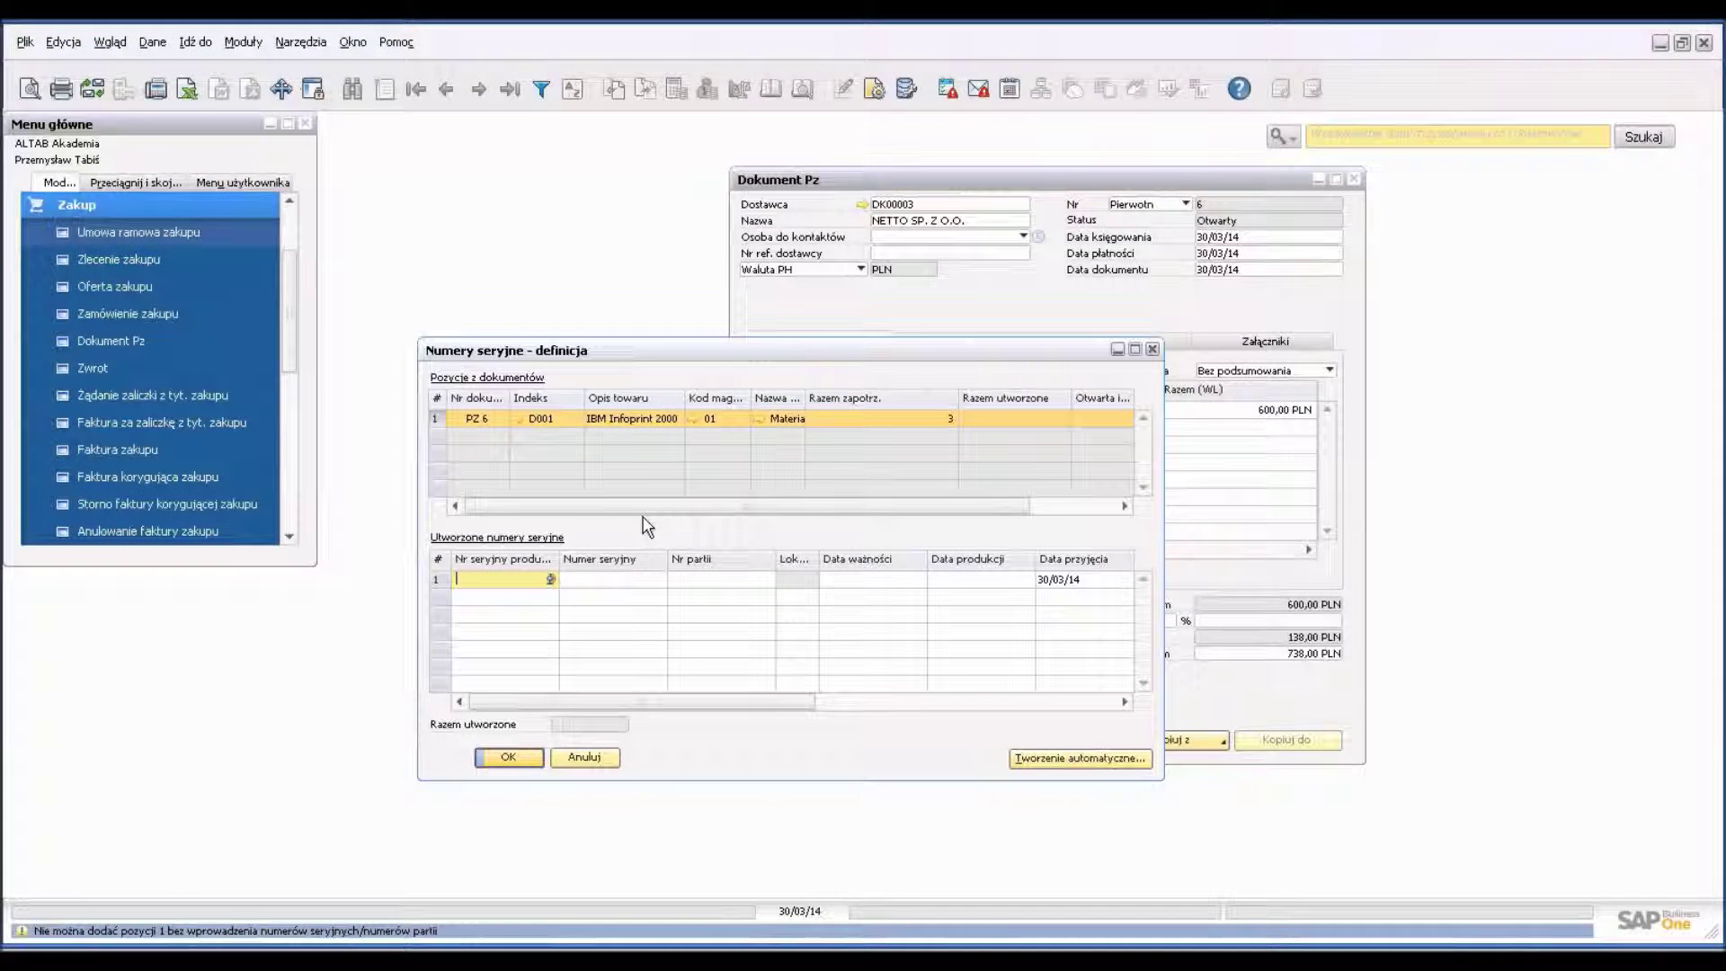
Step: Define serial numbers Z-0001, Z-0002 and Z-0003 for the received D001 units and add the Pz document
left_click(640, 577)
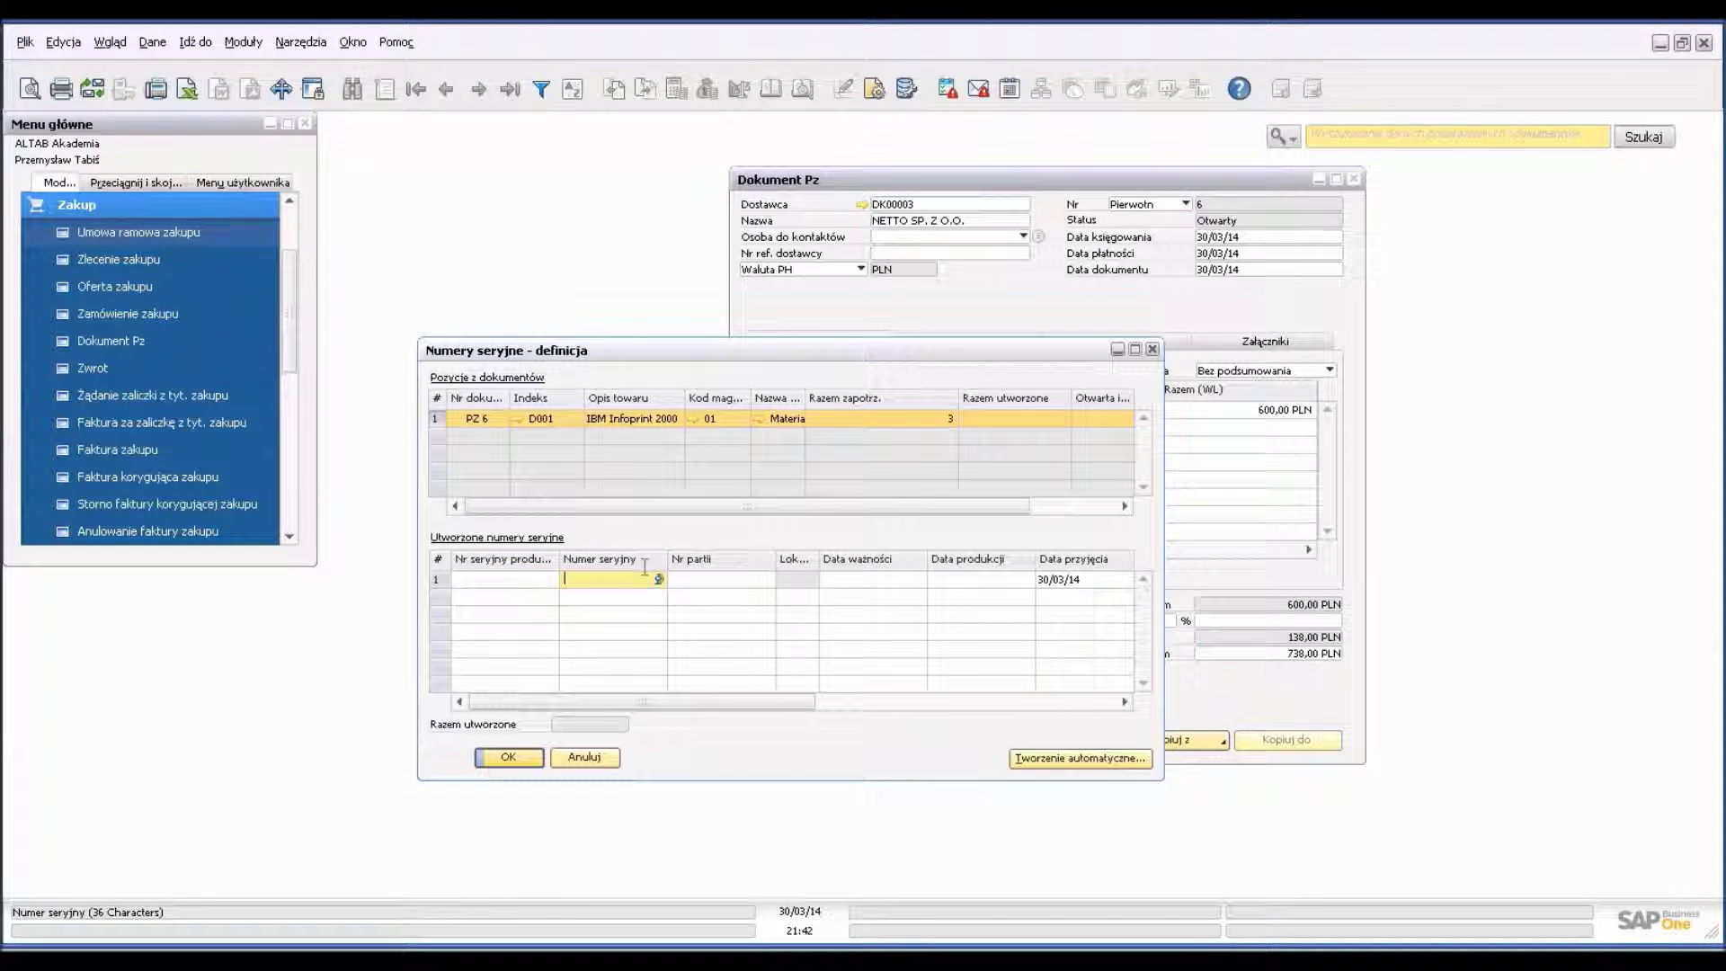
type("Z-0001")
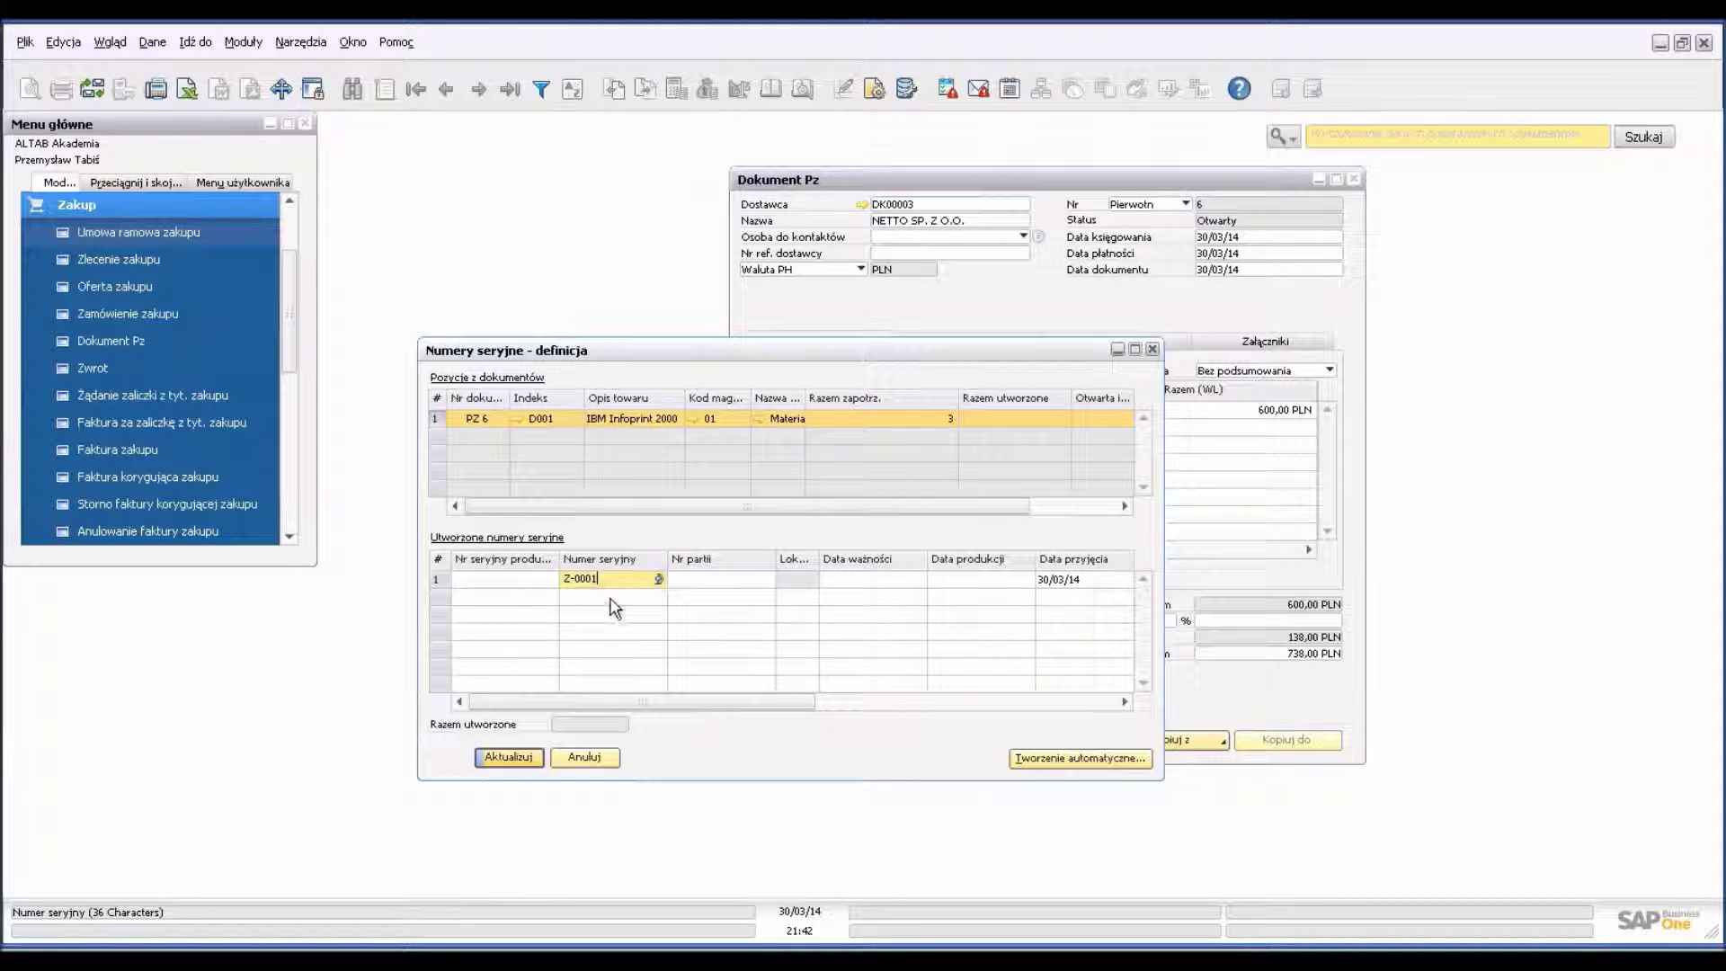
left_click(600, 597)
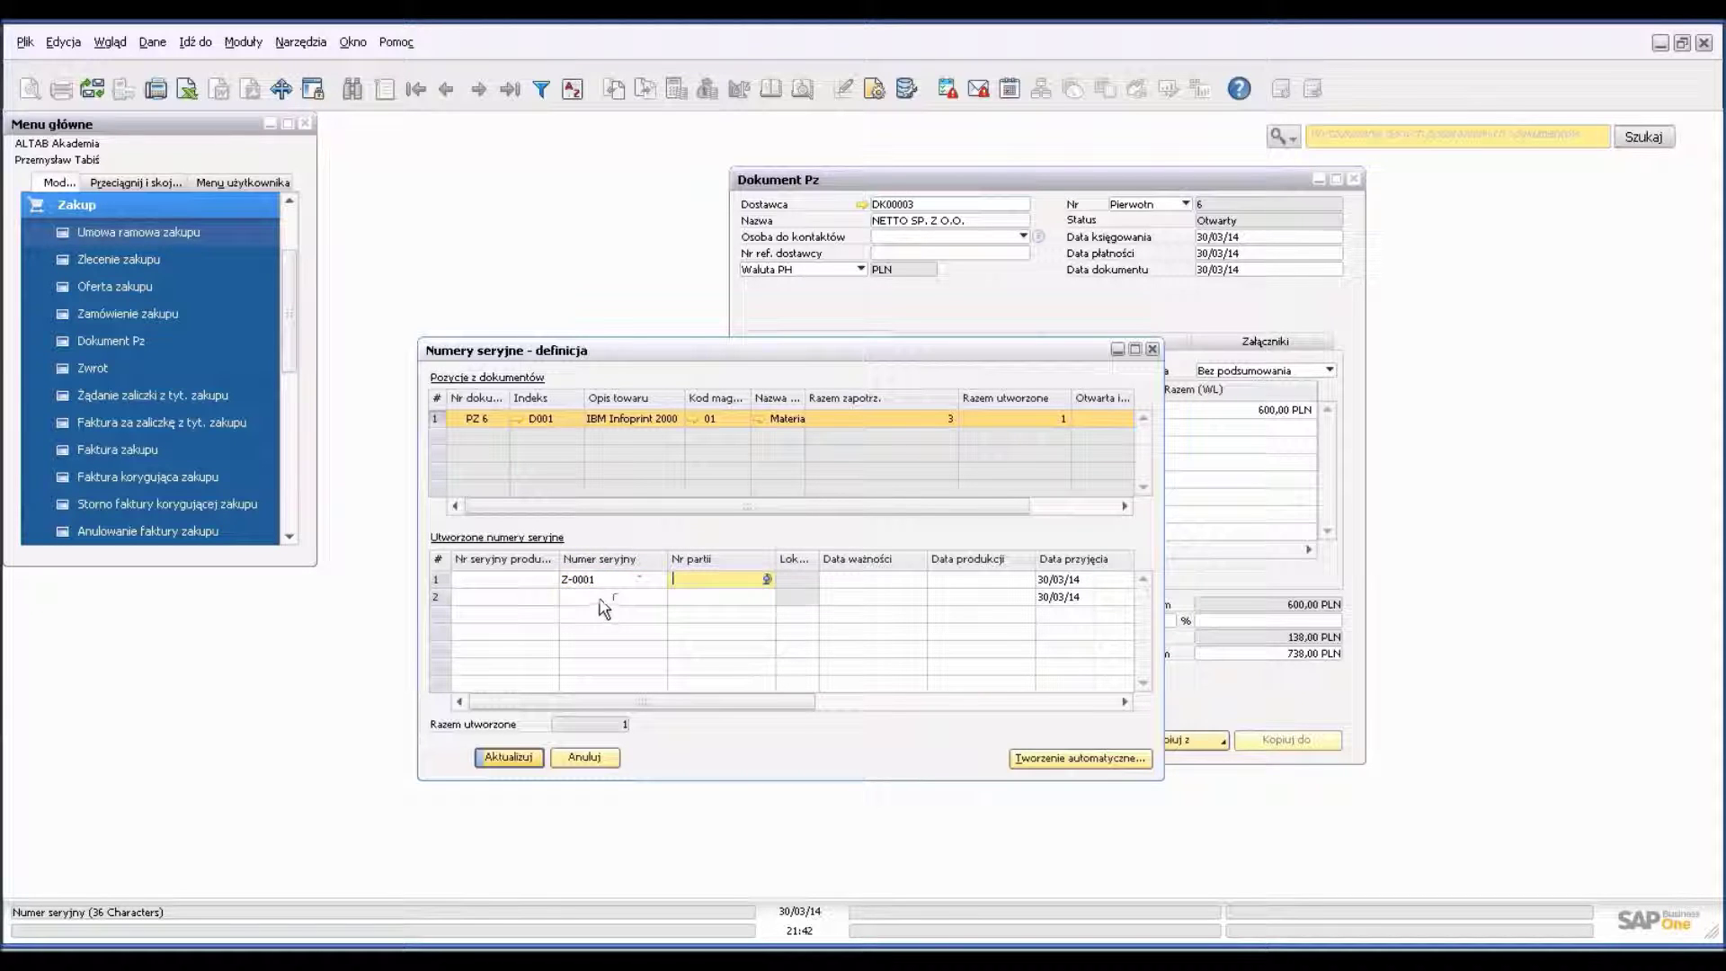
type("Z-00")
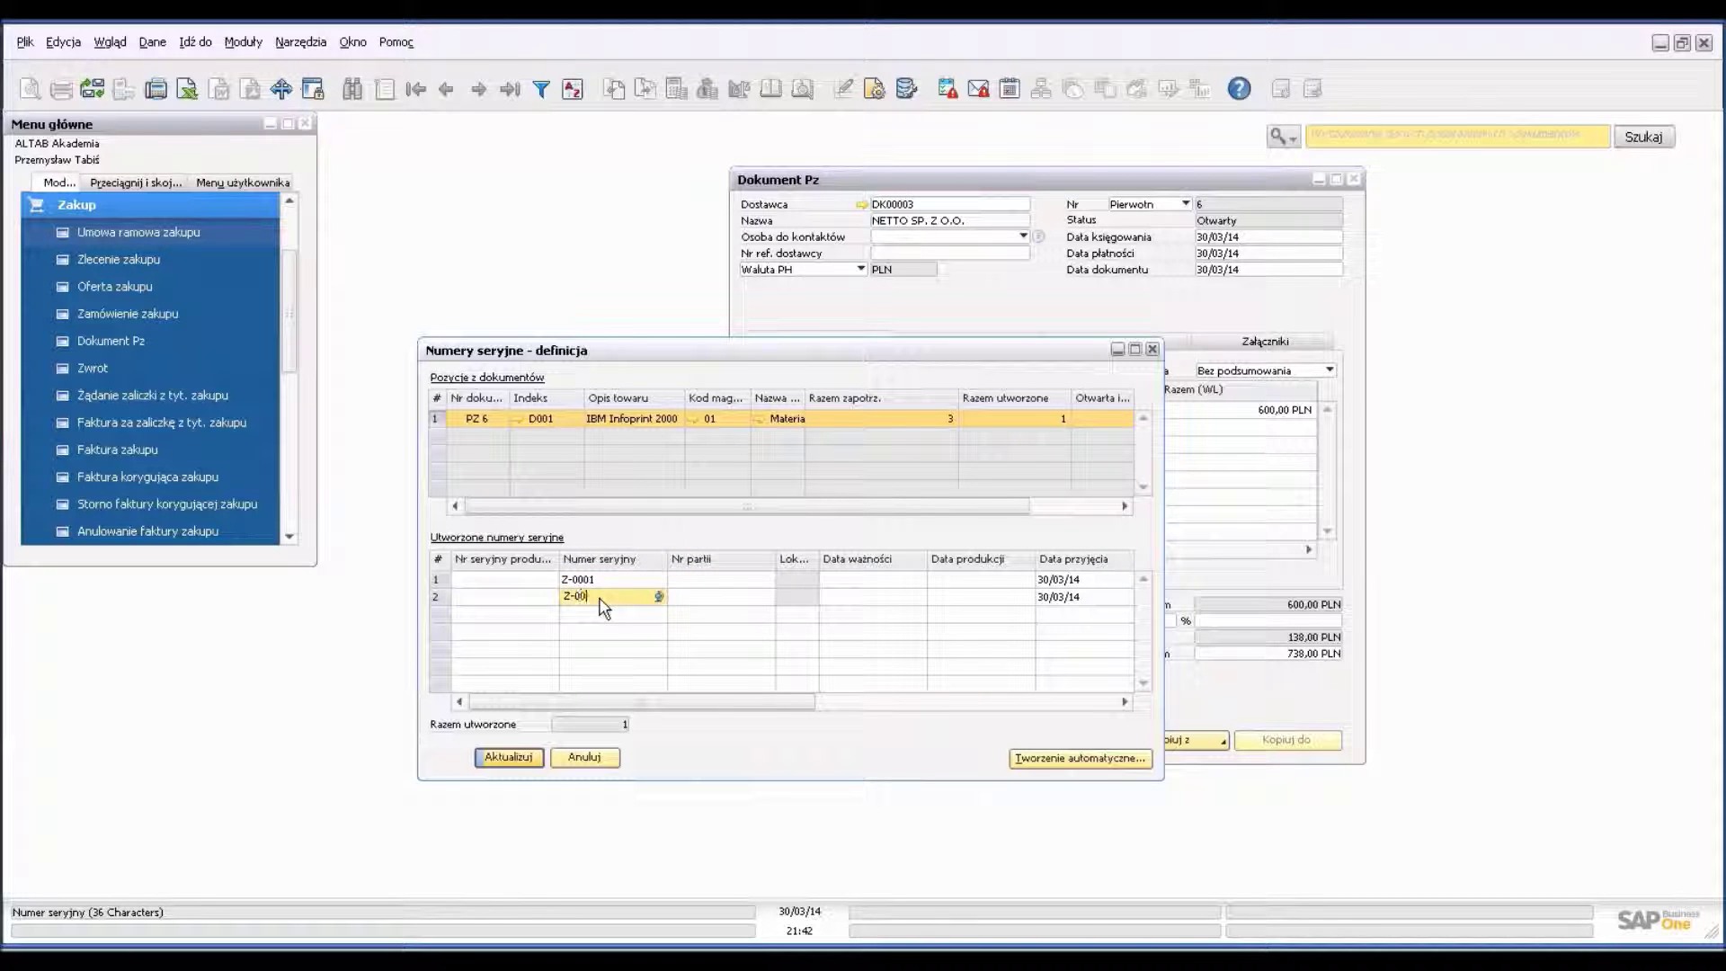
type("02")
left_click(629, 619)
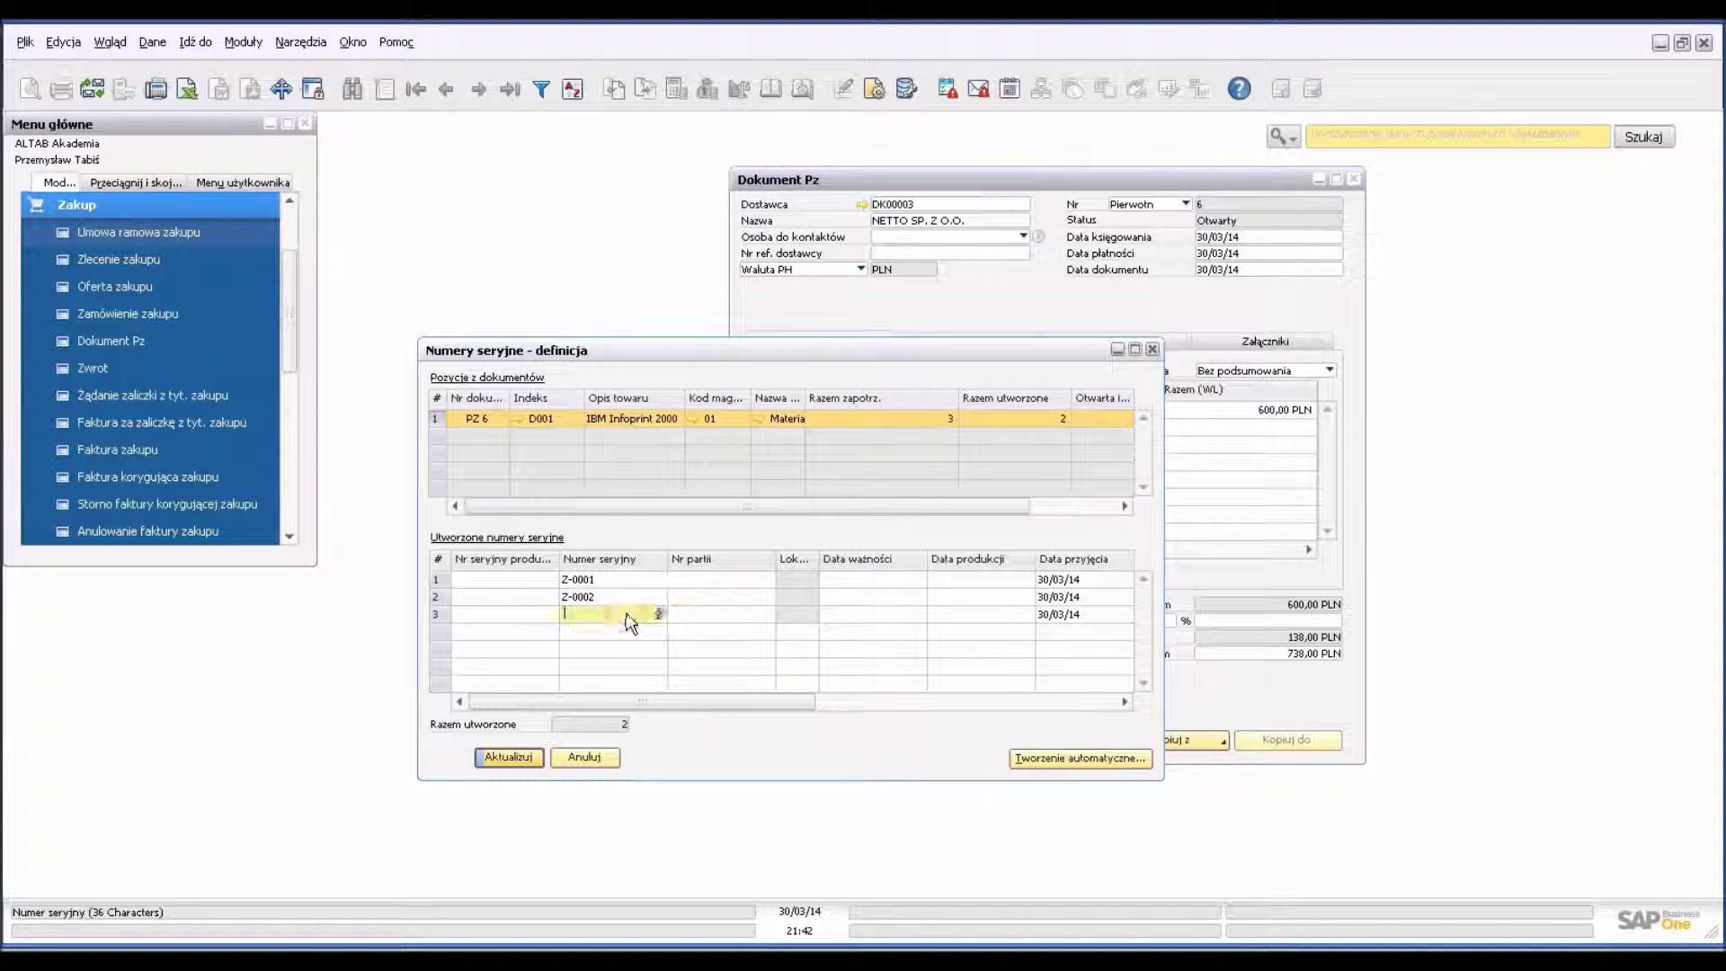
type("Z-0003")
key("Tab")
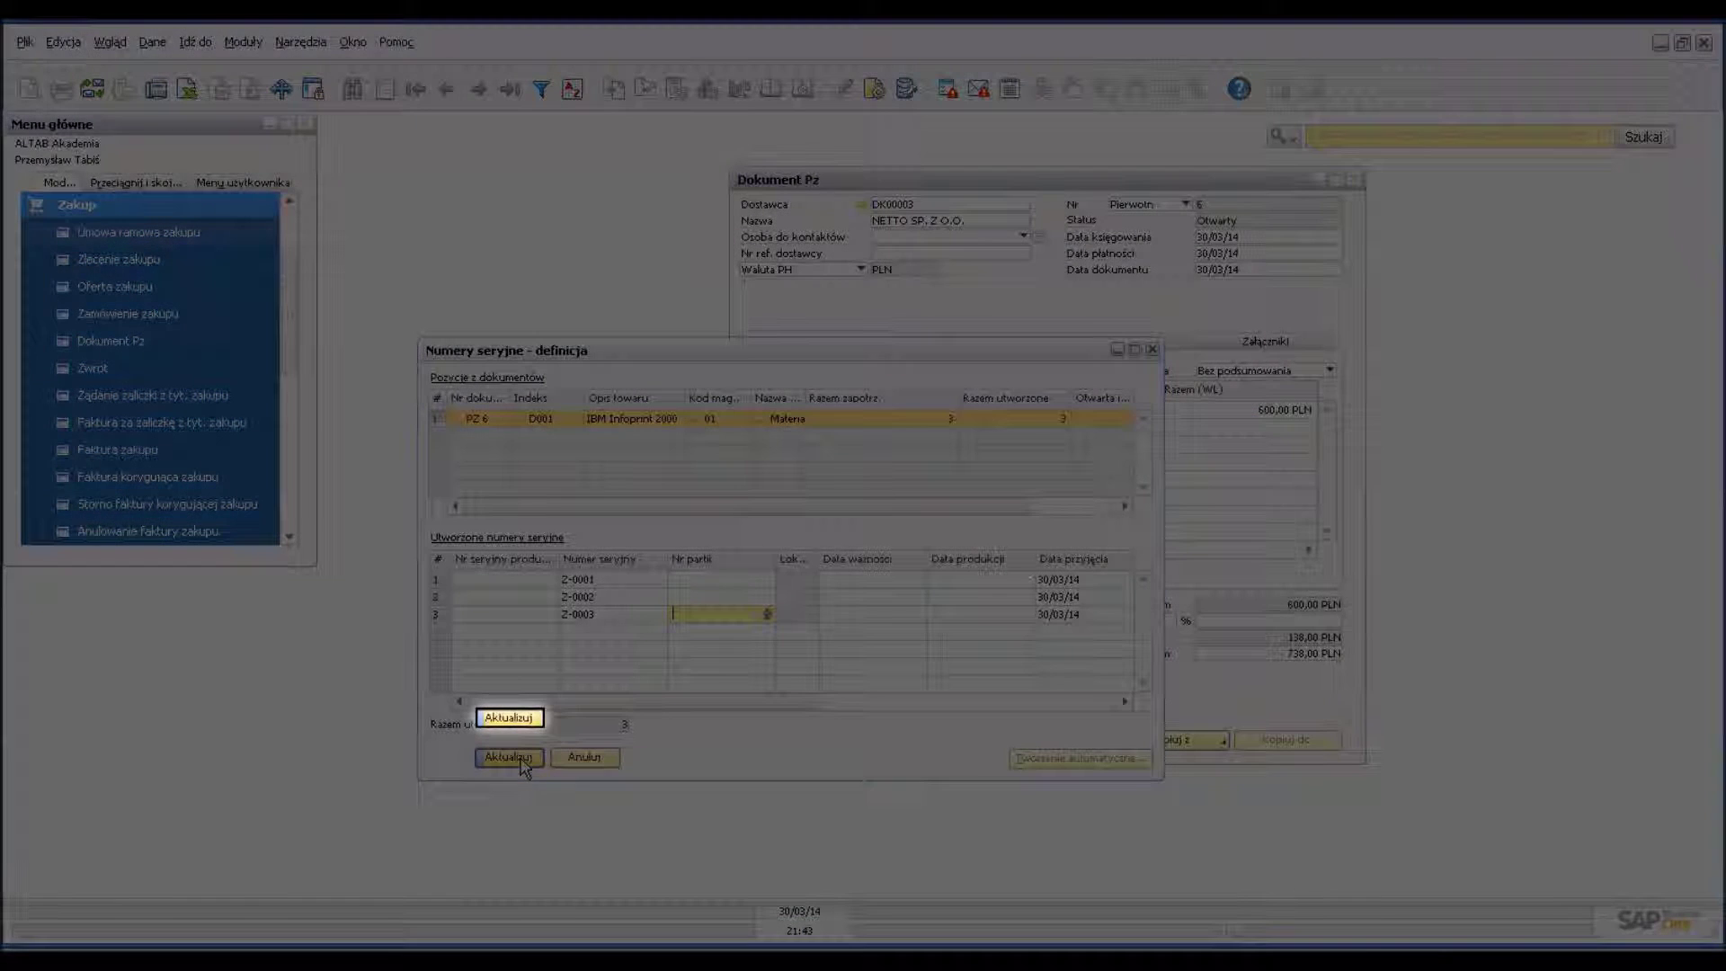
left_click(507, 757)
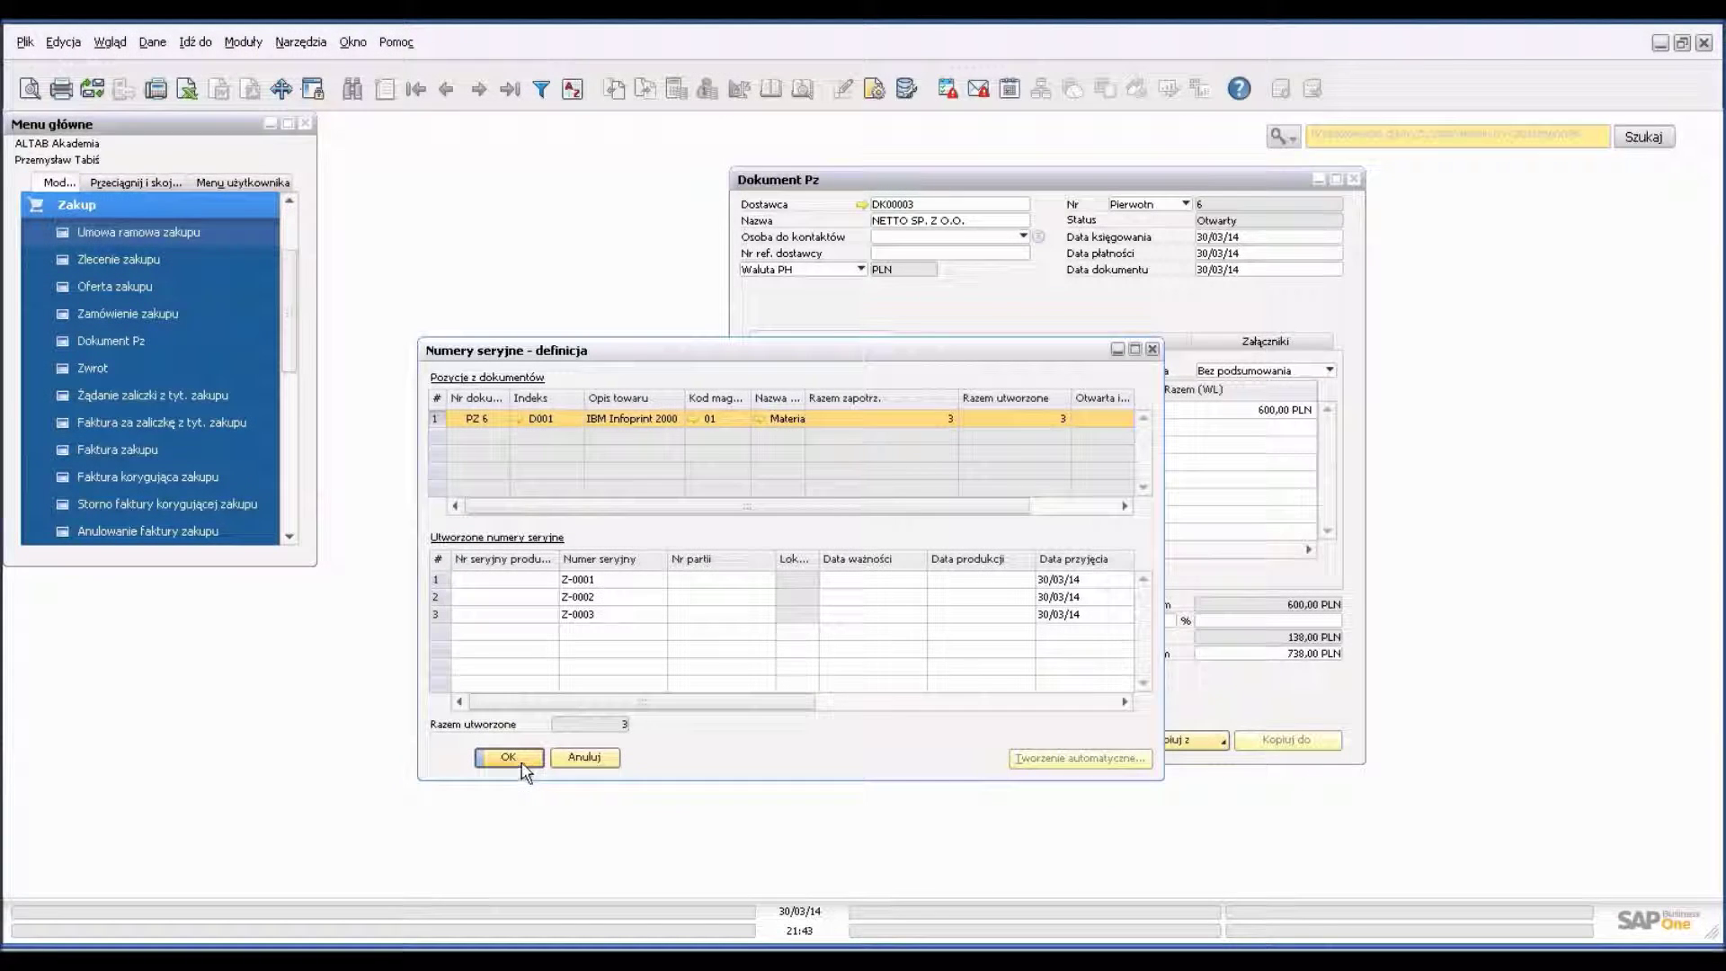
left_click(507, 757)
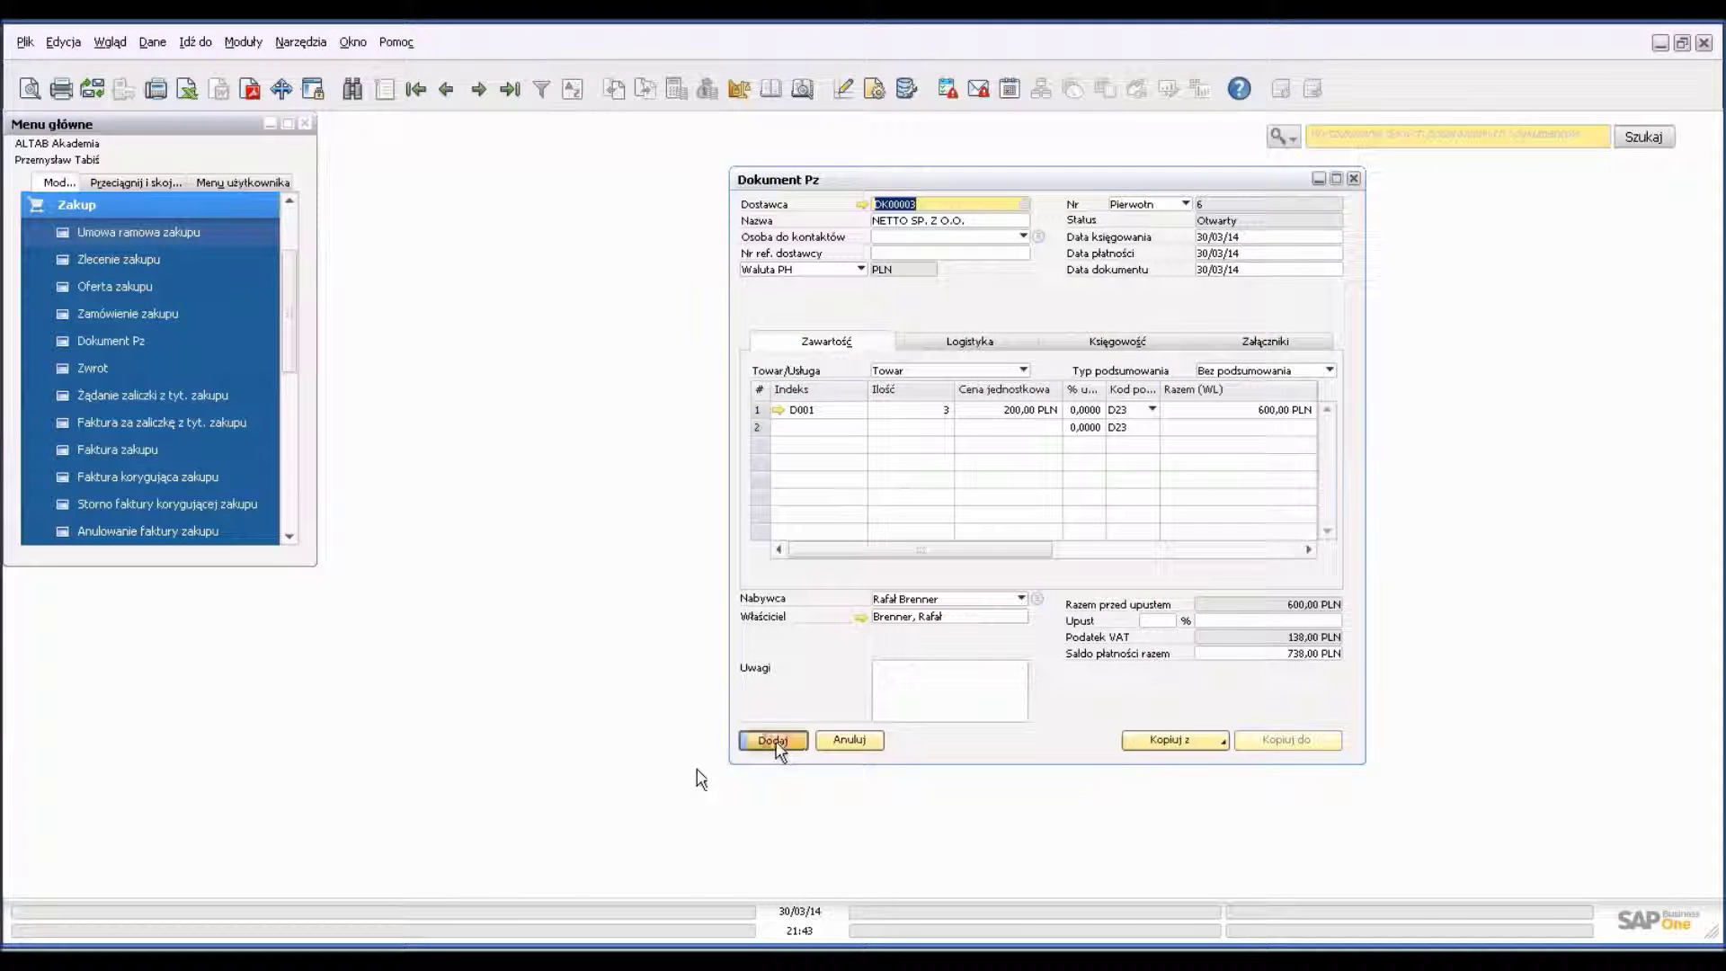
key("Return")
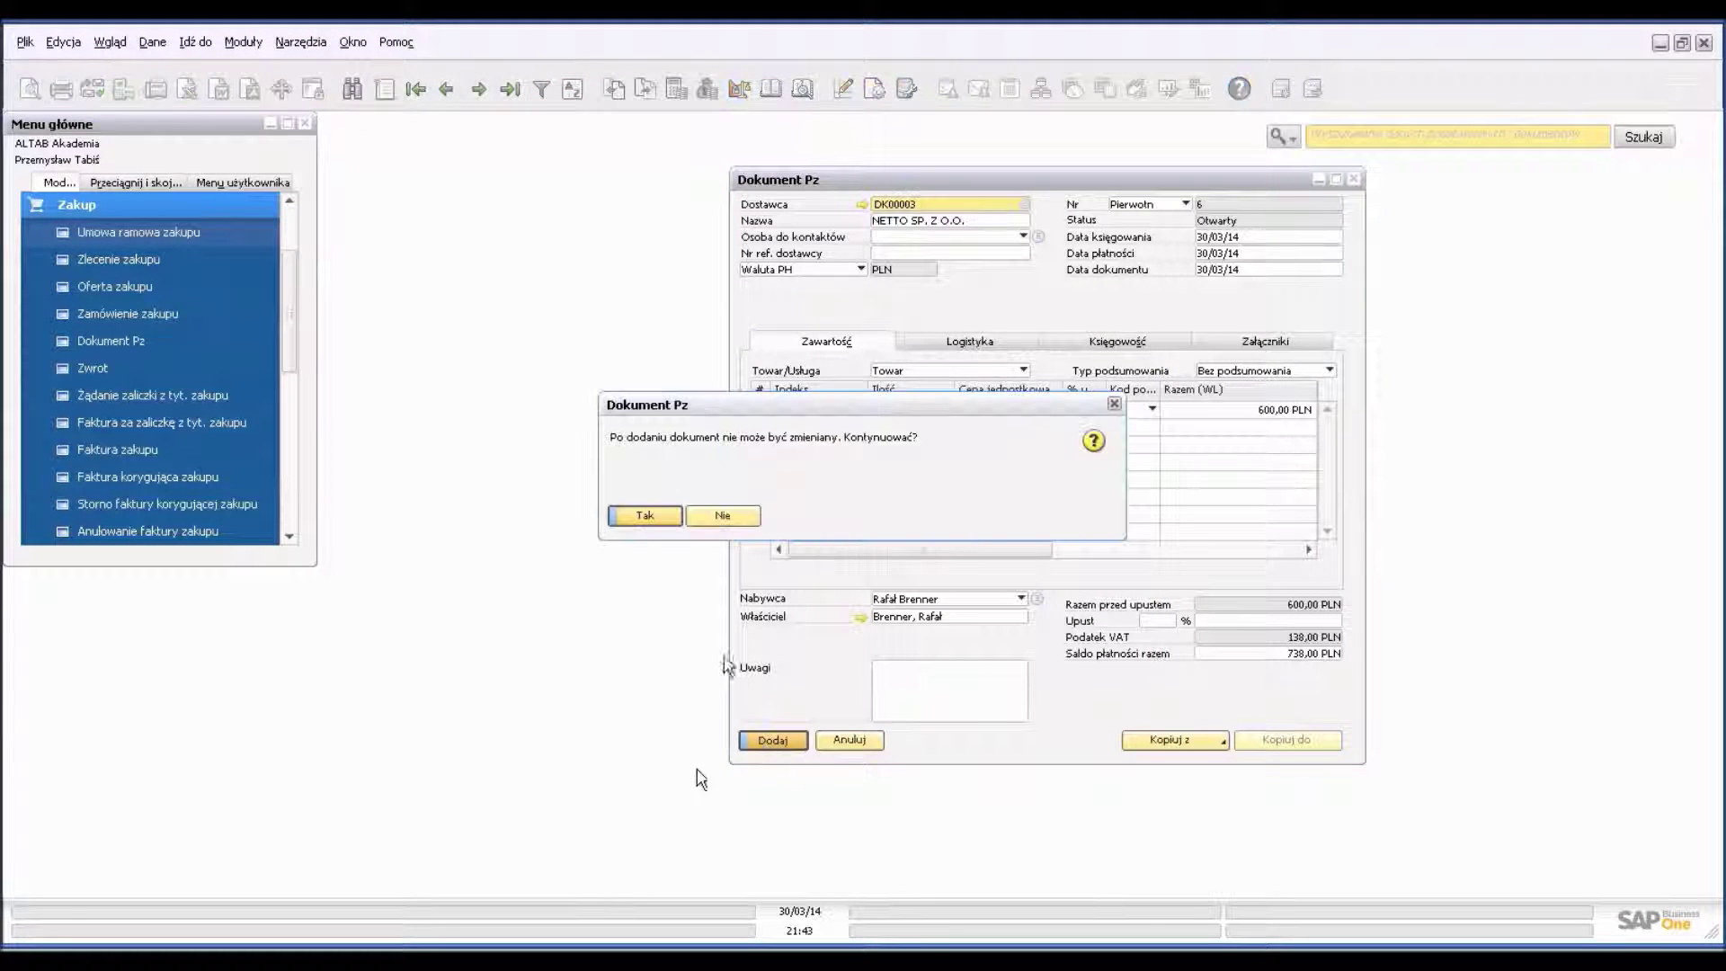
left_click(645, 516)
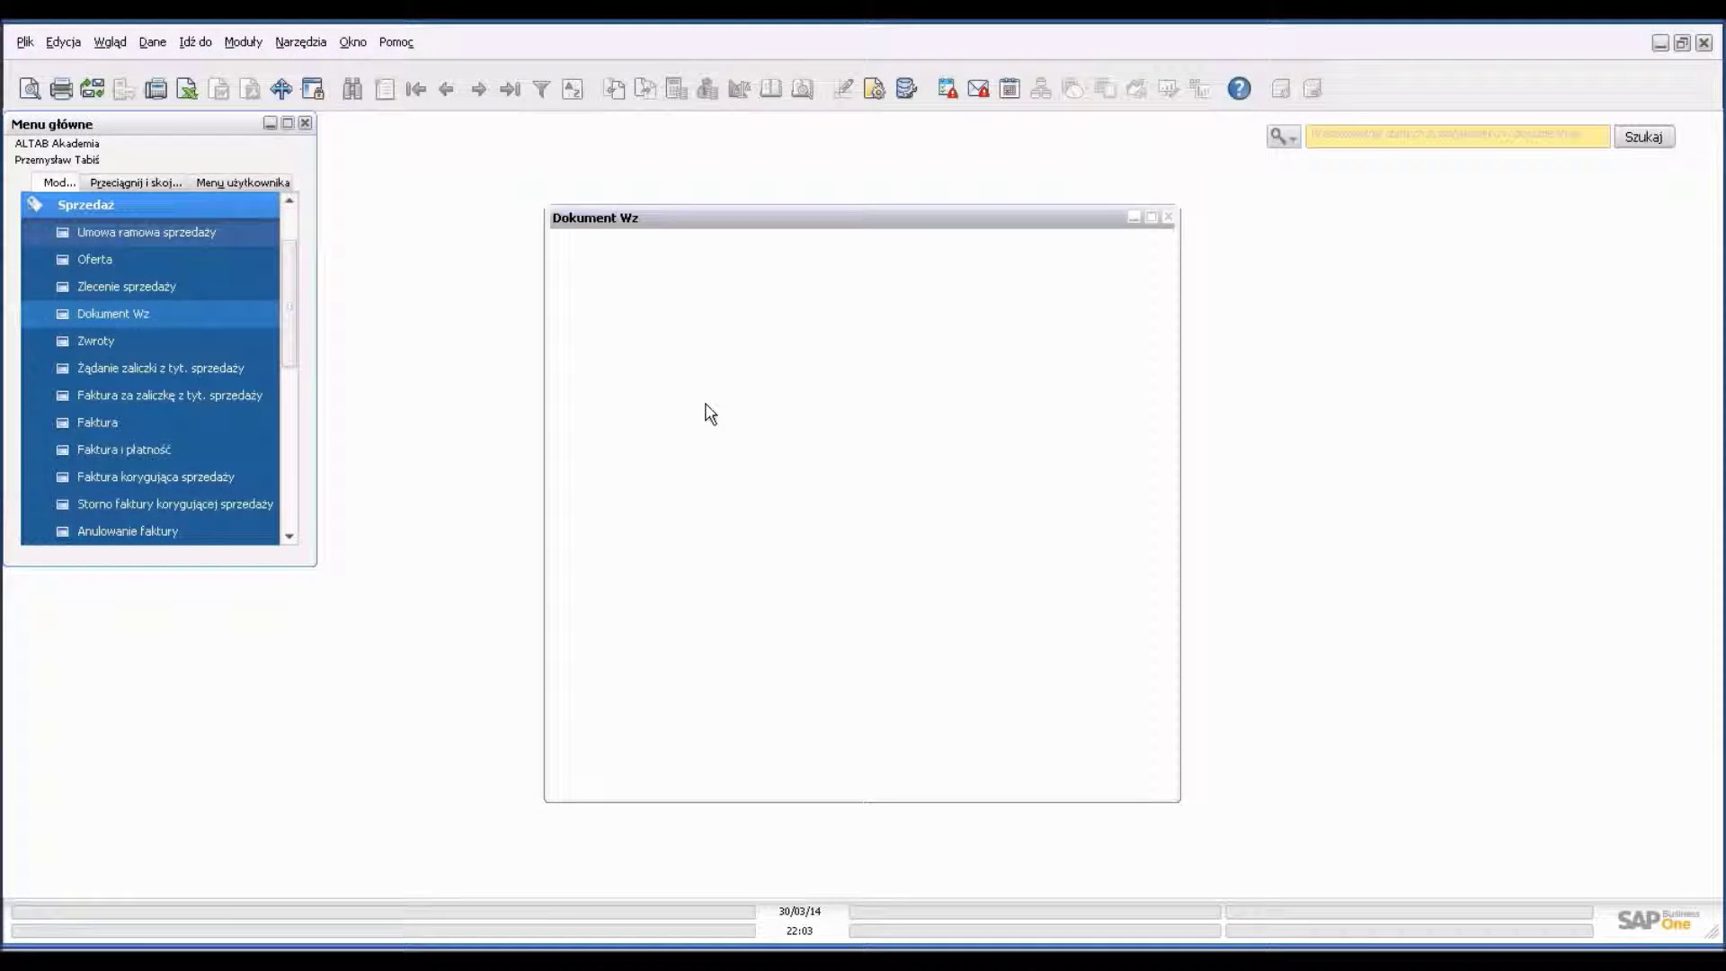
Step: Fill in the Dokument Wz for Jeronimo Martins Polska S.A. with item D001, quantity 1 and unit price 250
left_click(841, 243)
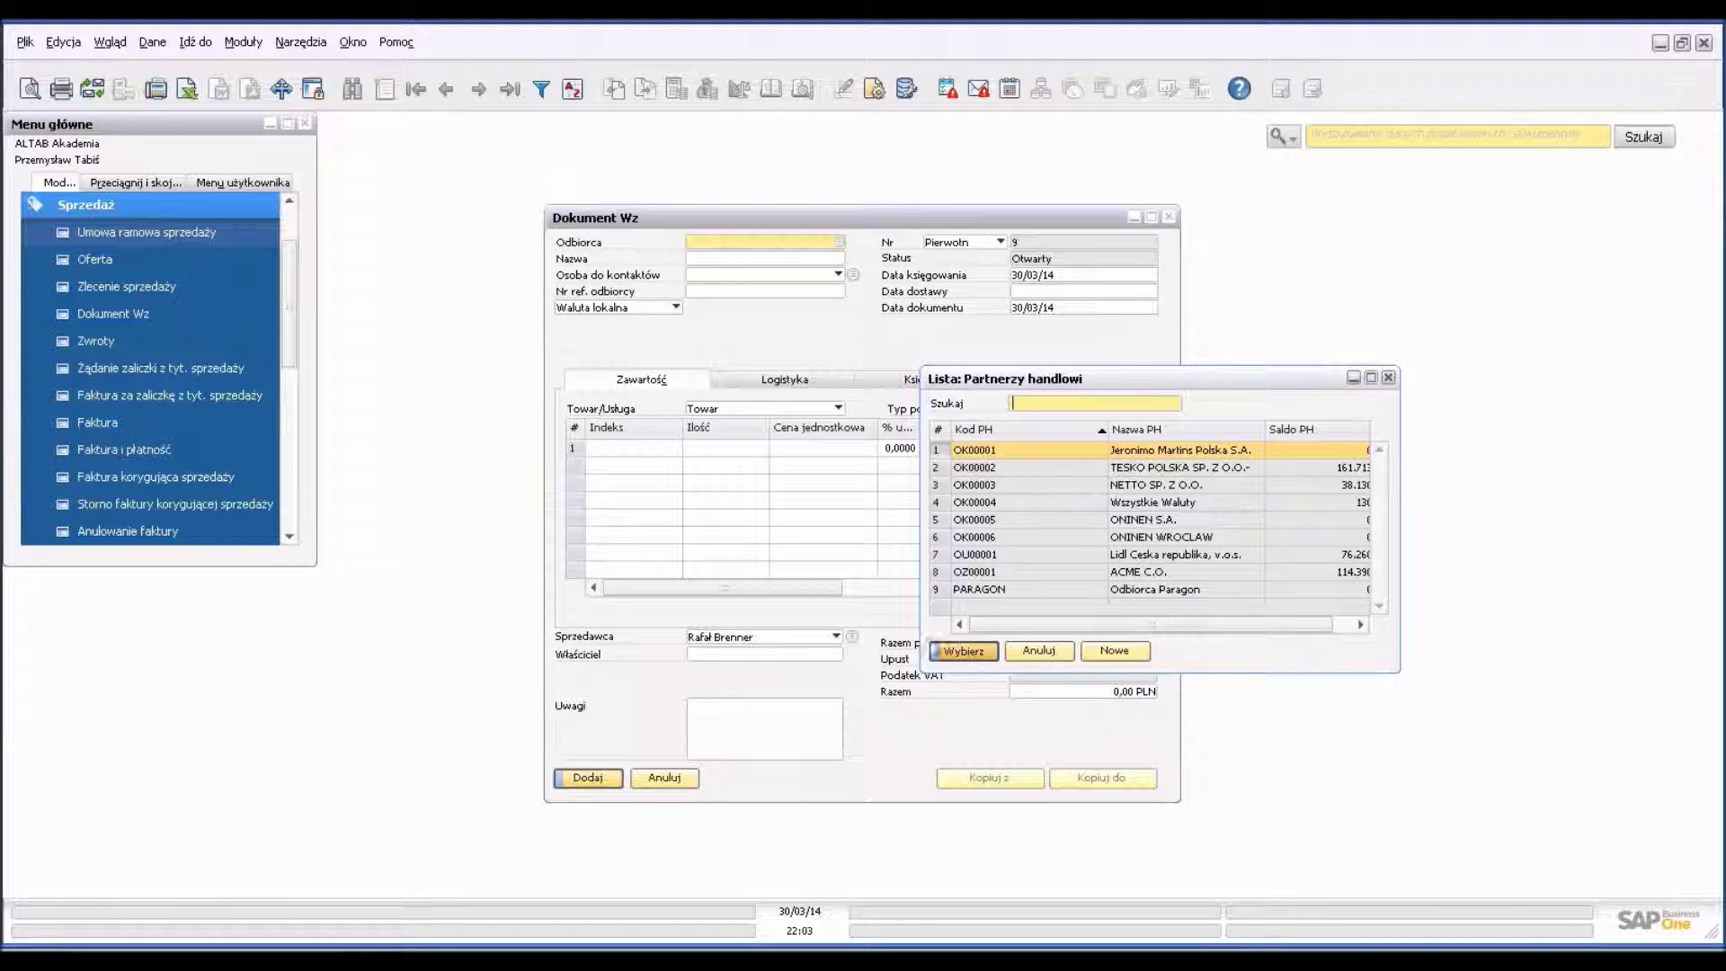
key("Return")
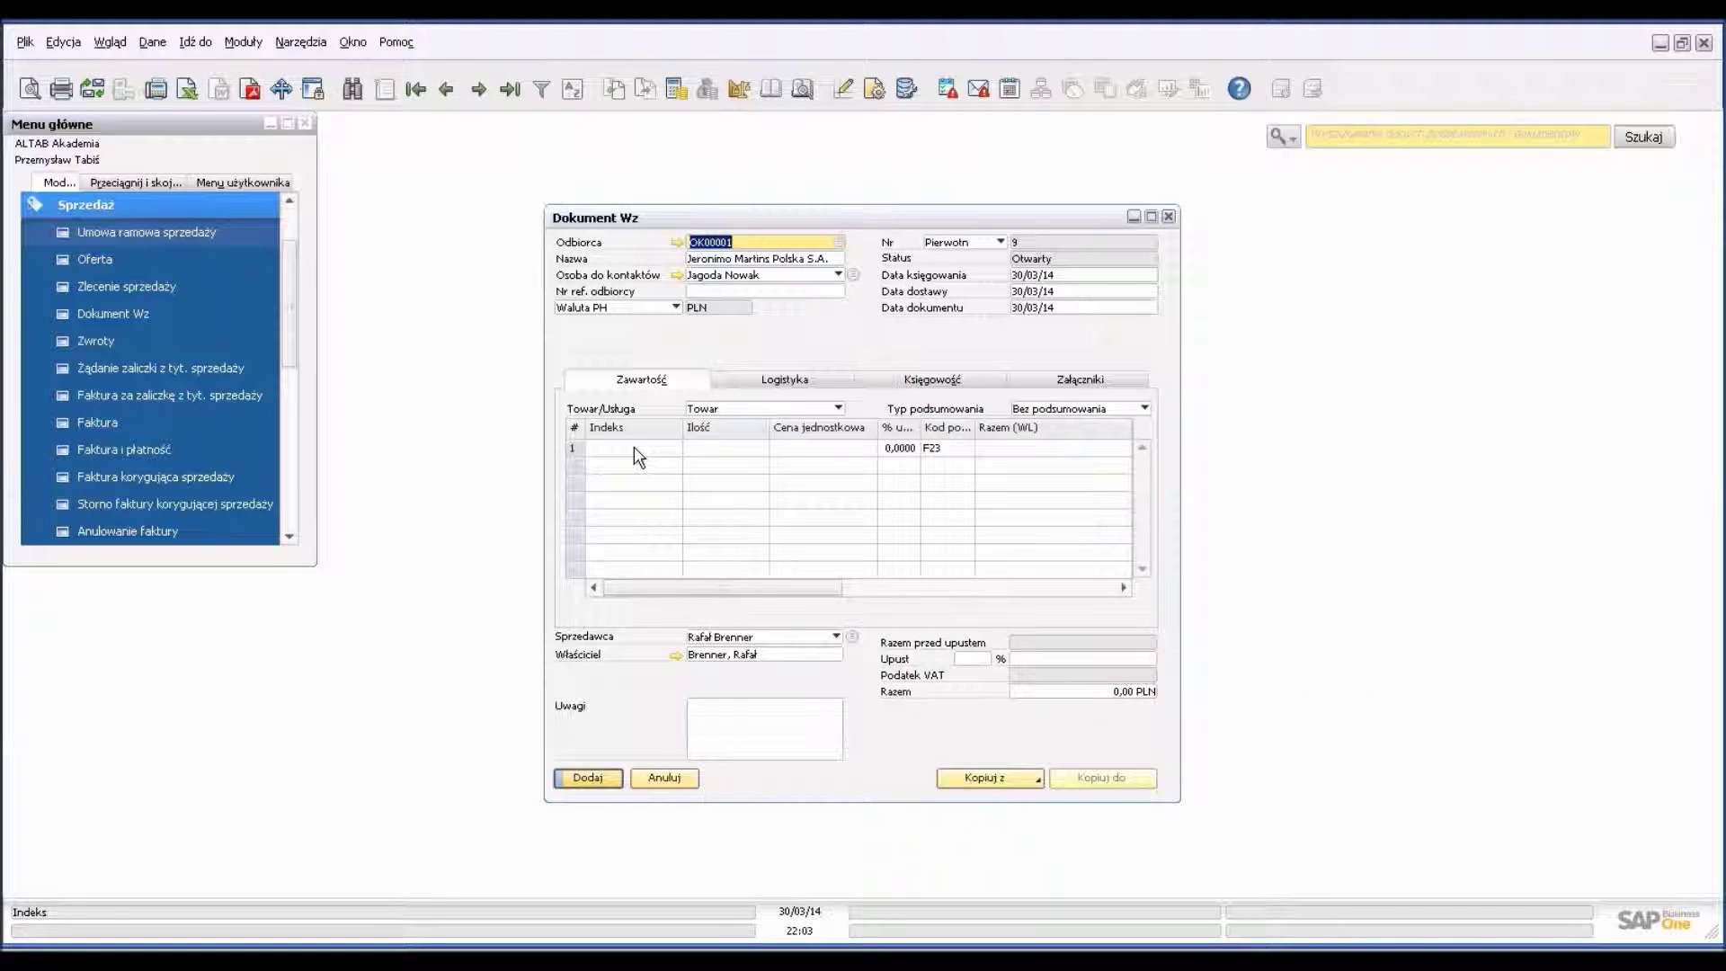
left_click(634, 446)
type("D001")
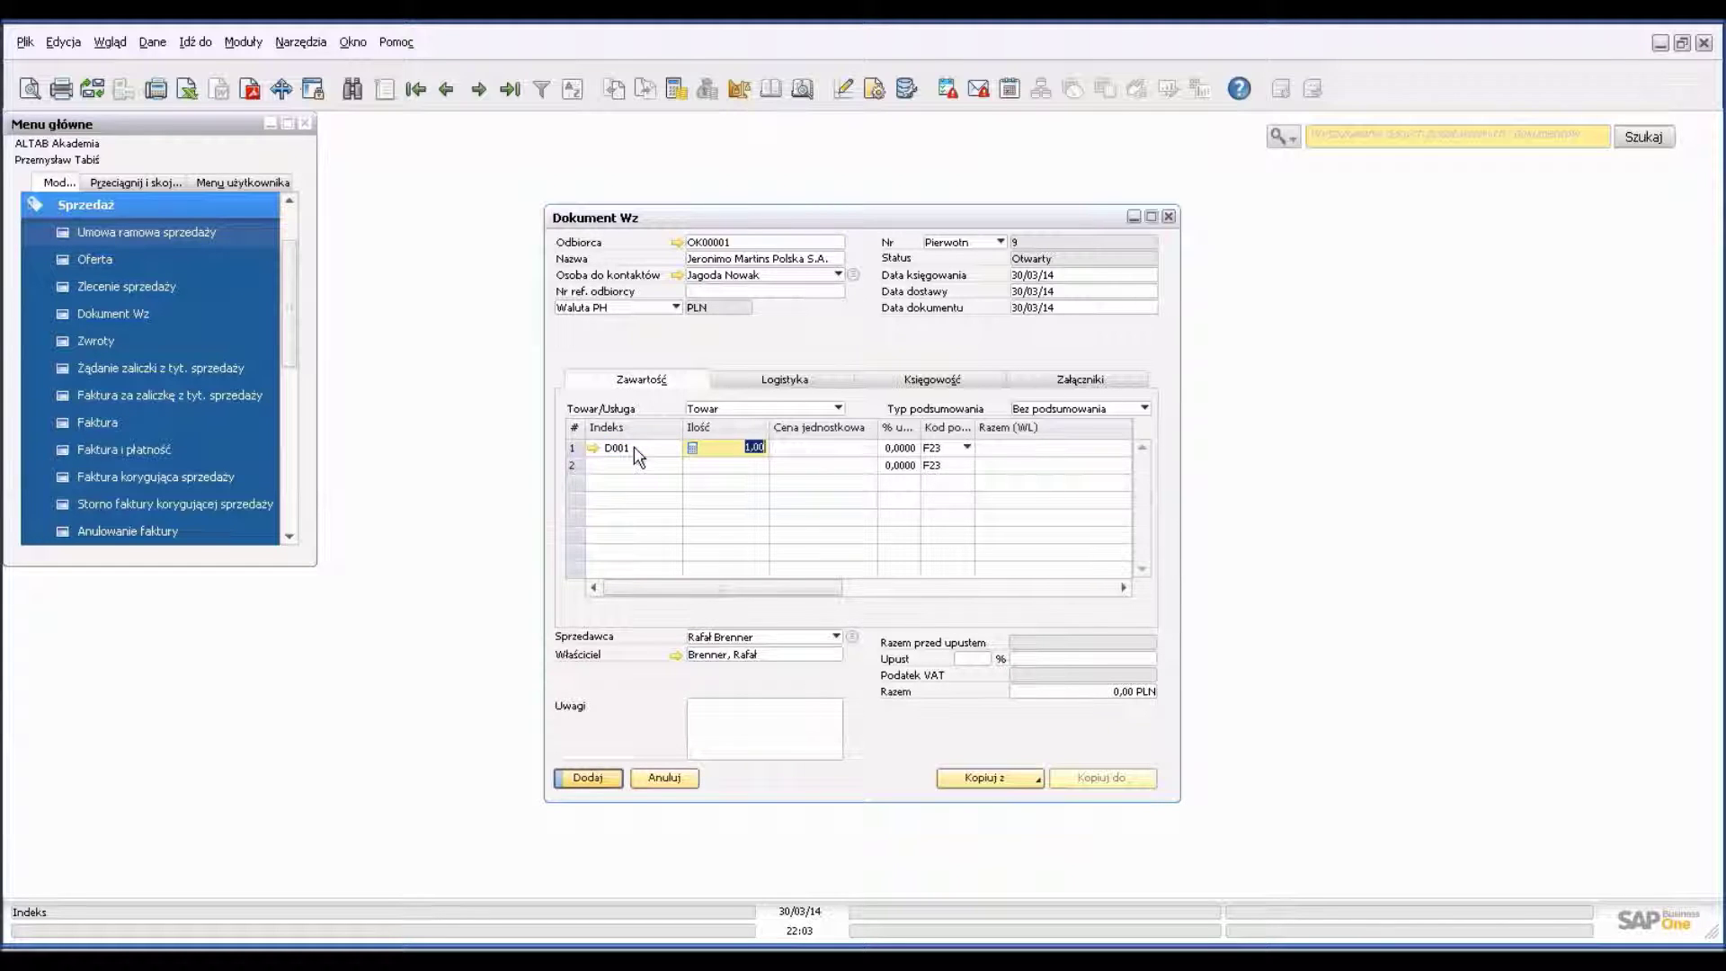
key("Tab")
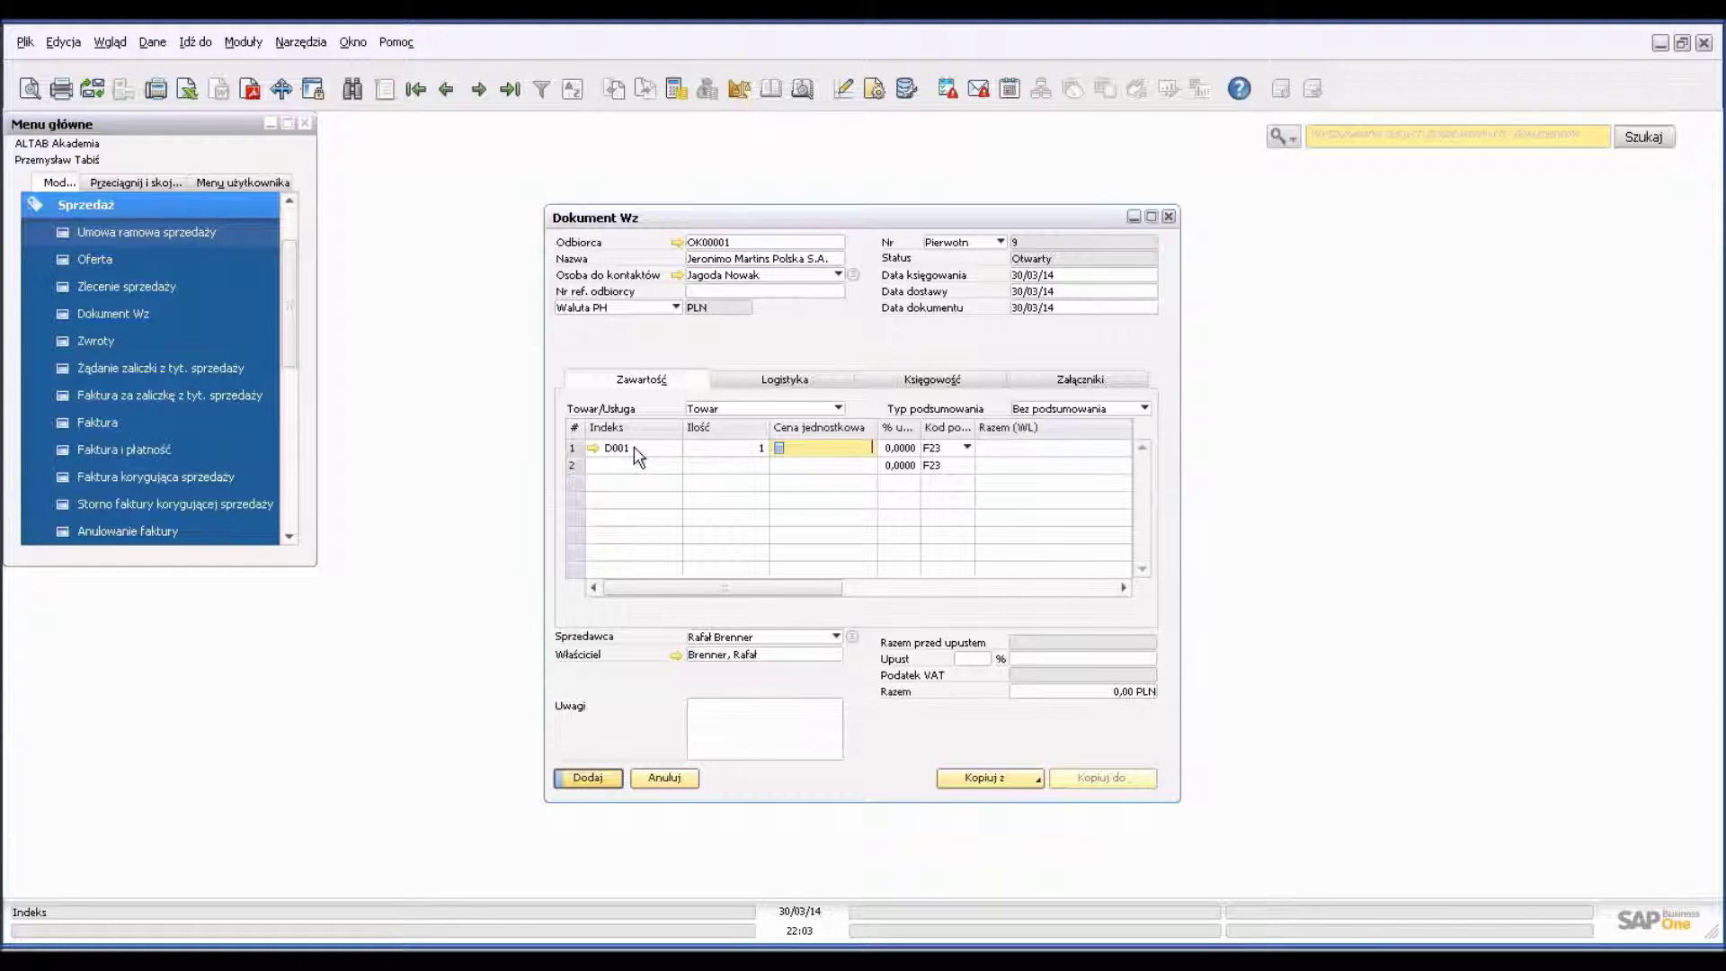
type("250")
key("Tab")
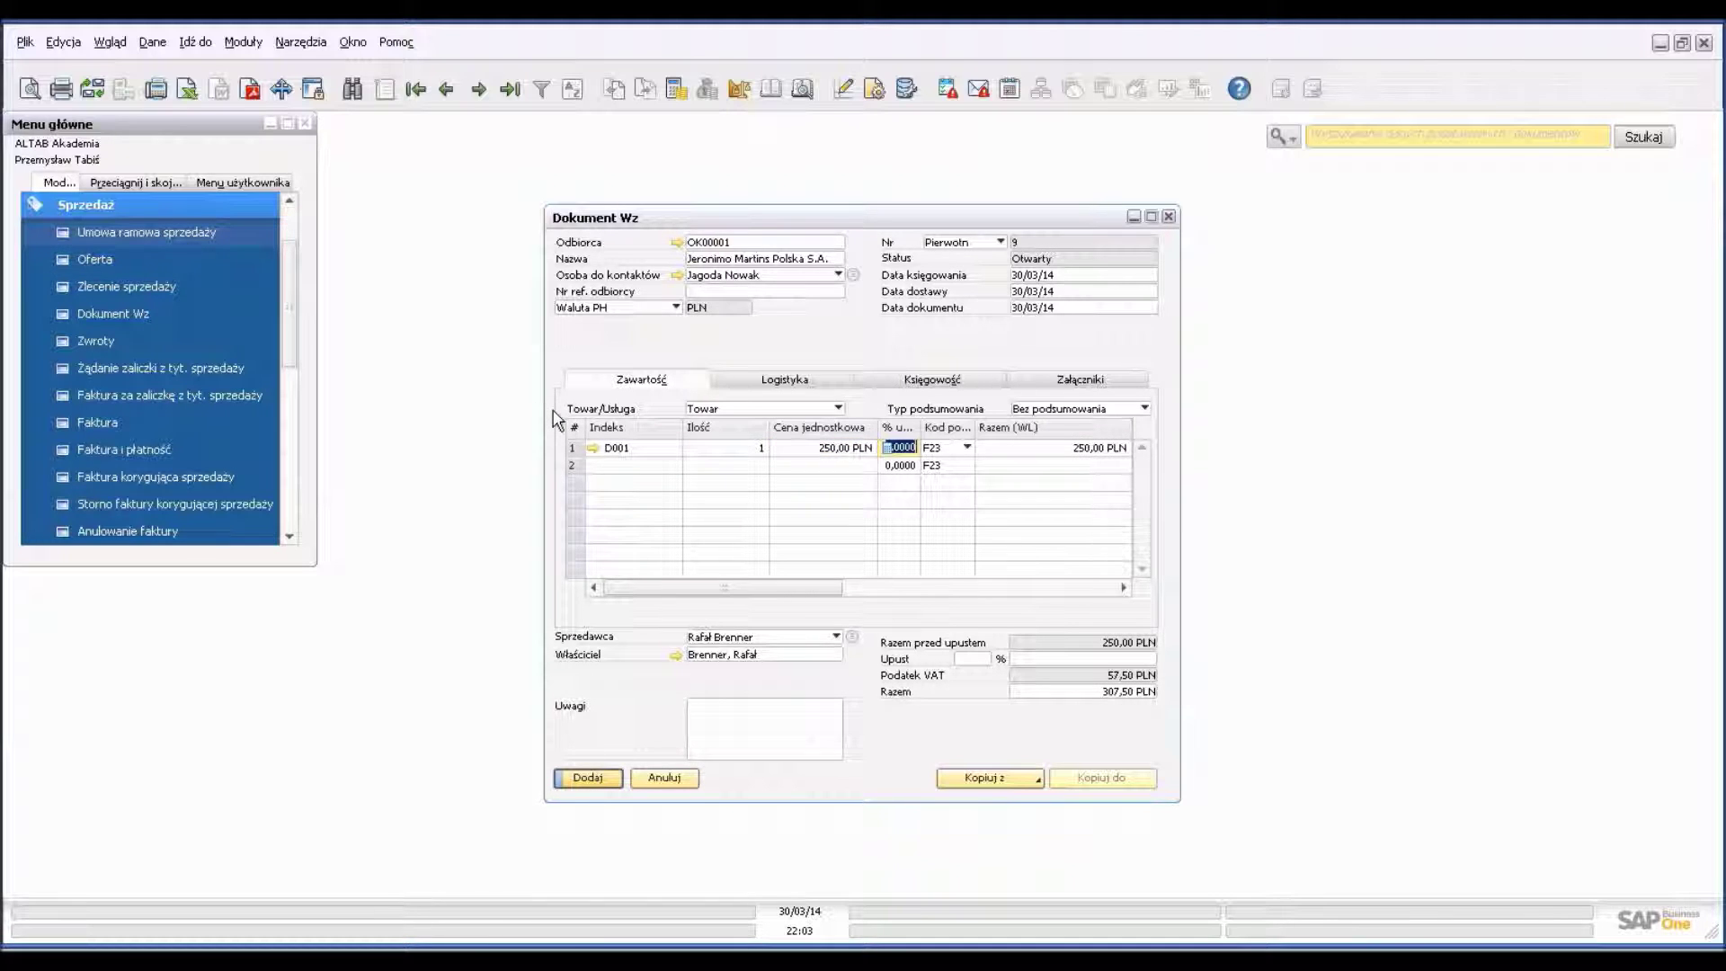
Step: Submit the Wz document and assign serial number Z-0002 to the issued D001 unit
left_click(589, 778)
left_click(645, 516)
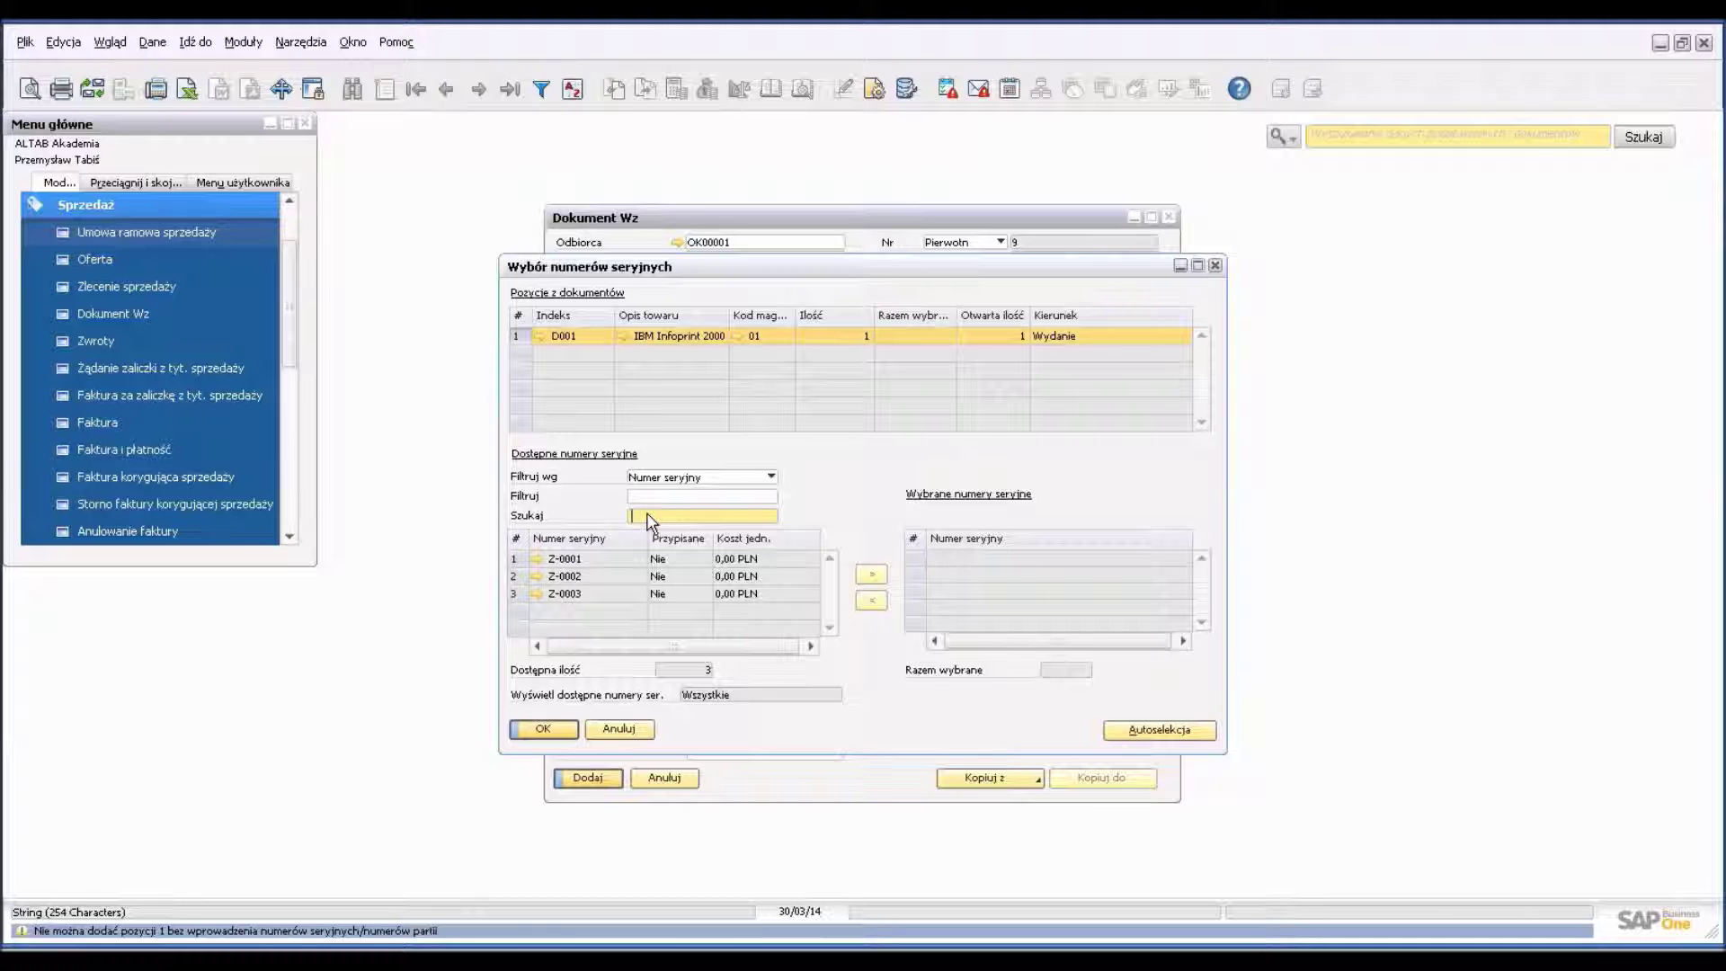
left_click(625, 576)
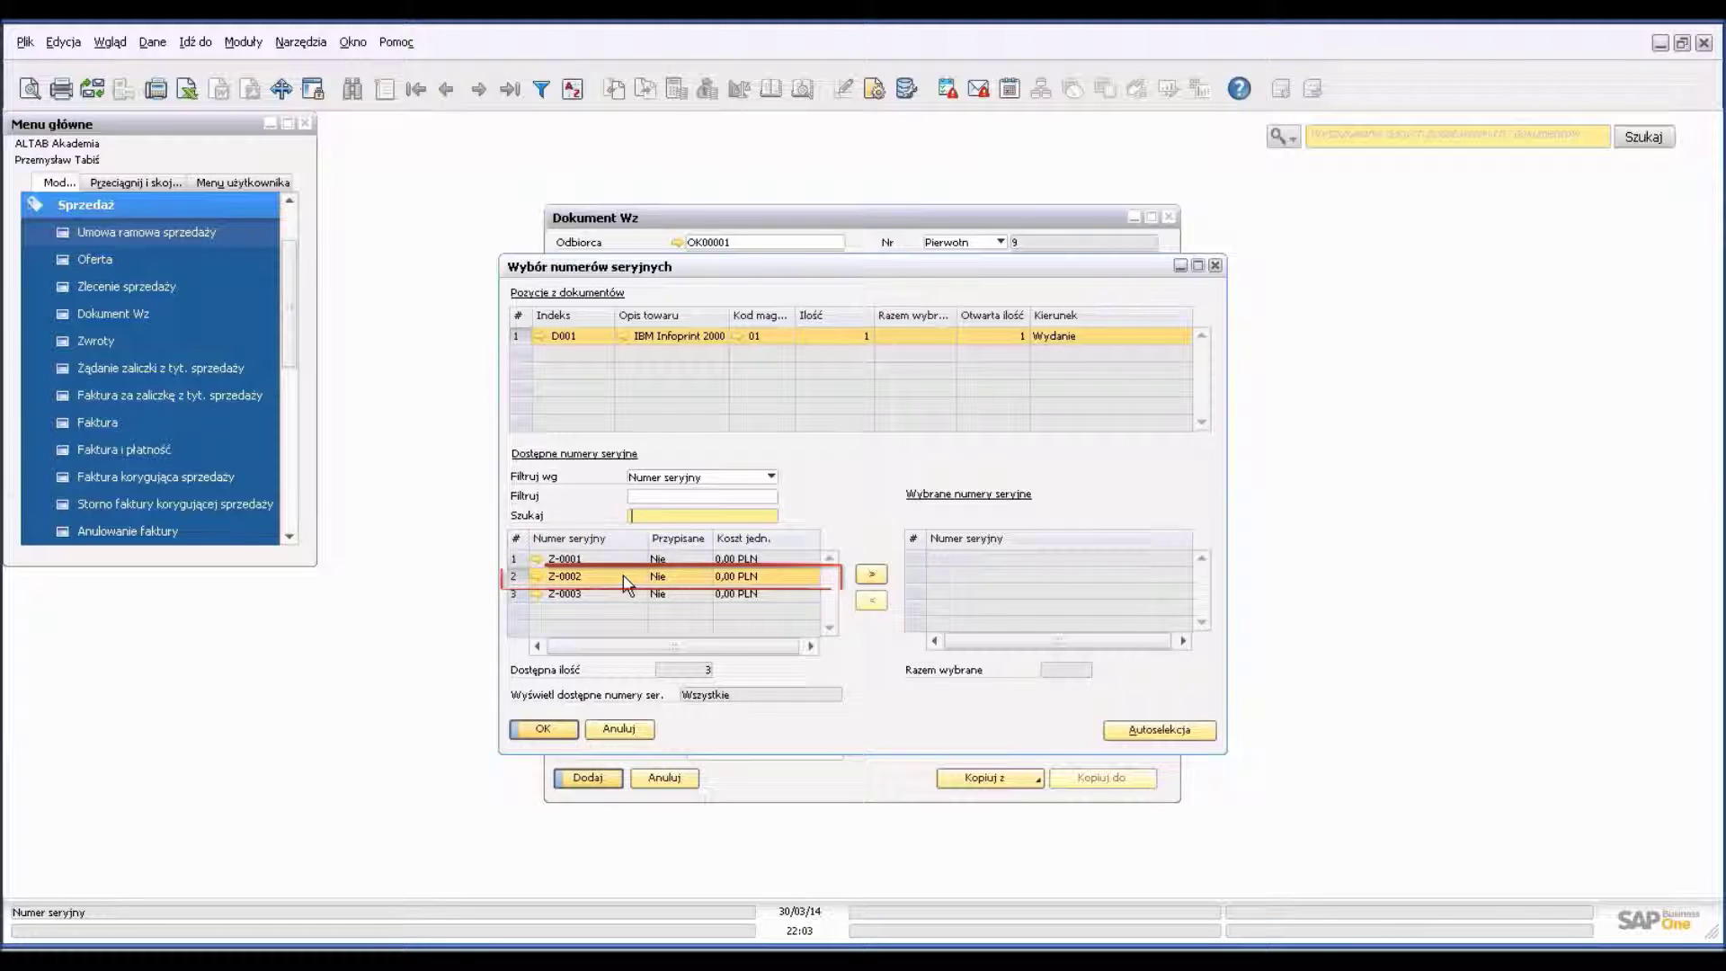
left_click(872, 575)
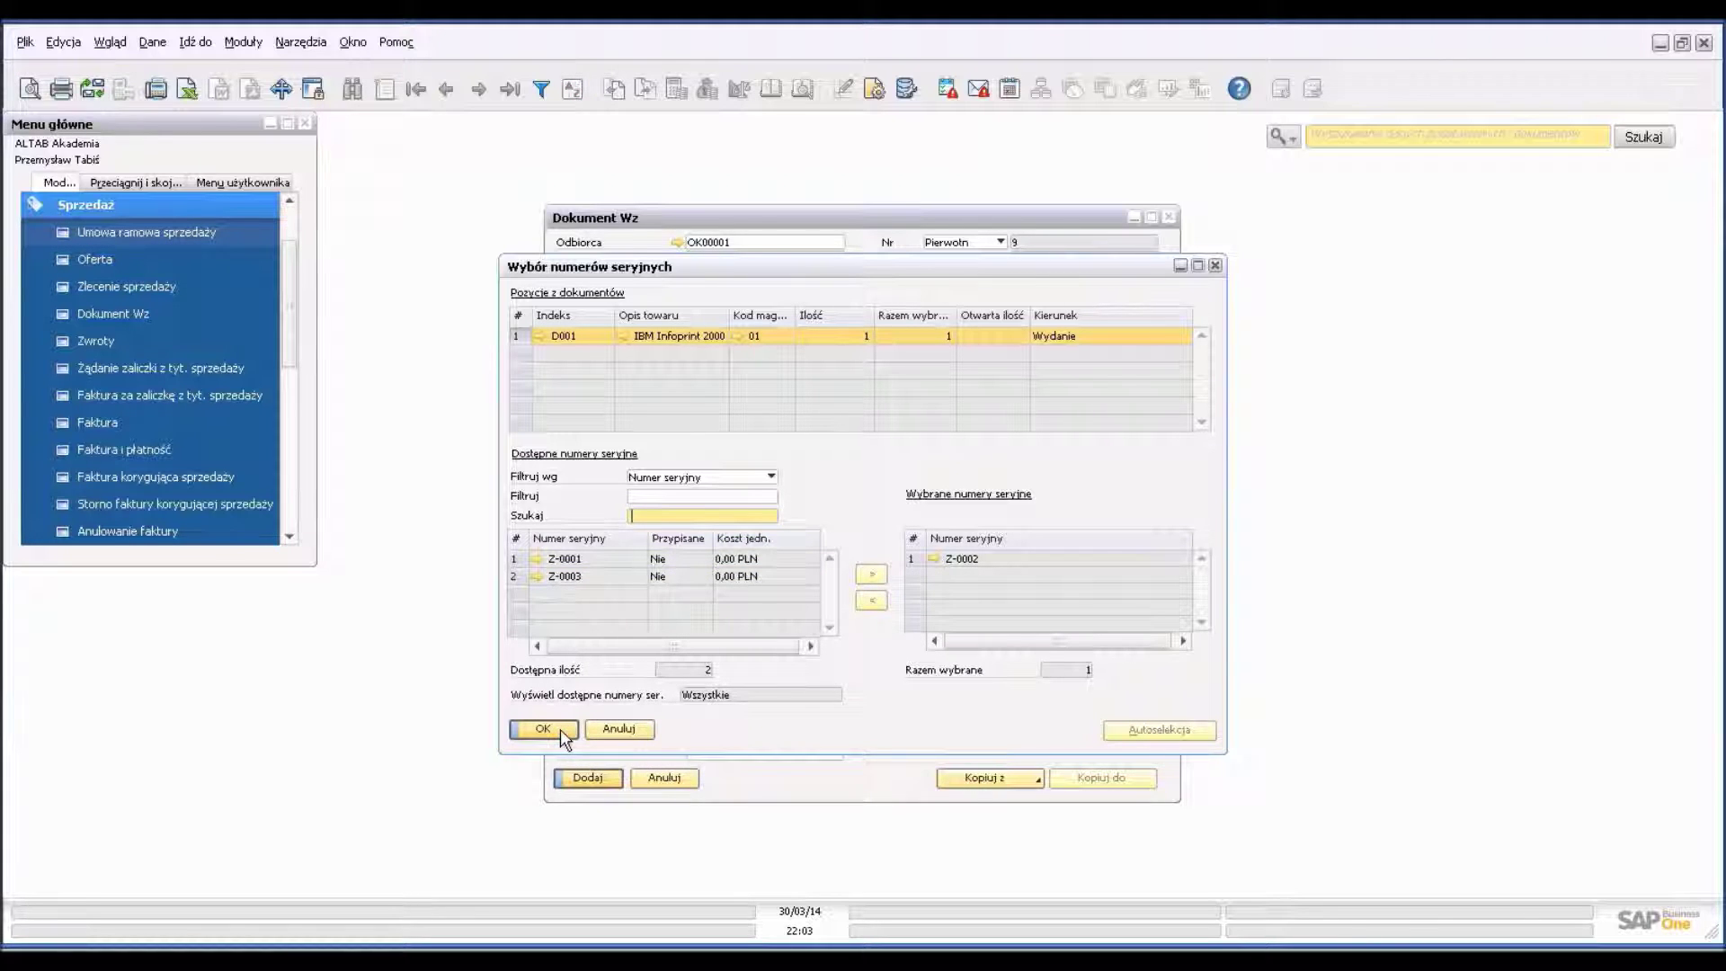
left_click(559, 729)
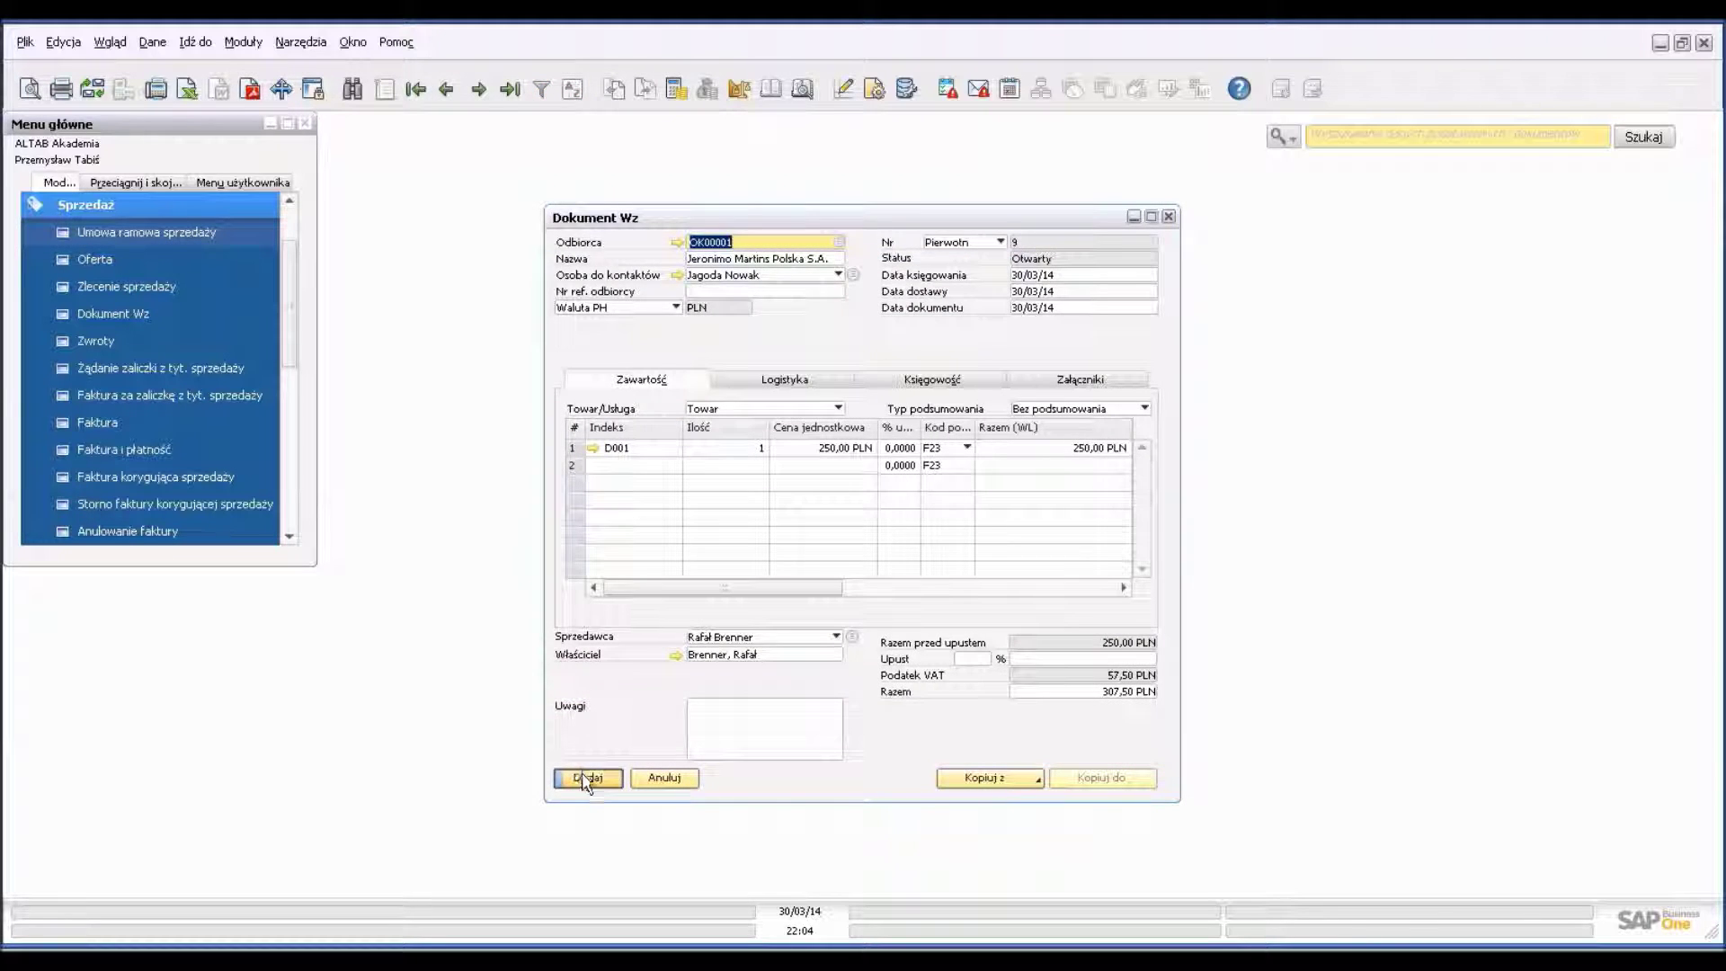
Step: Add the Wz document for Jeronimo Martins Polska S.A., accept that it cannot be changed, and close the empty delivery form
left_click(586, 776)
left_click(660, 516)
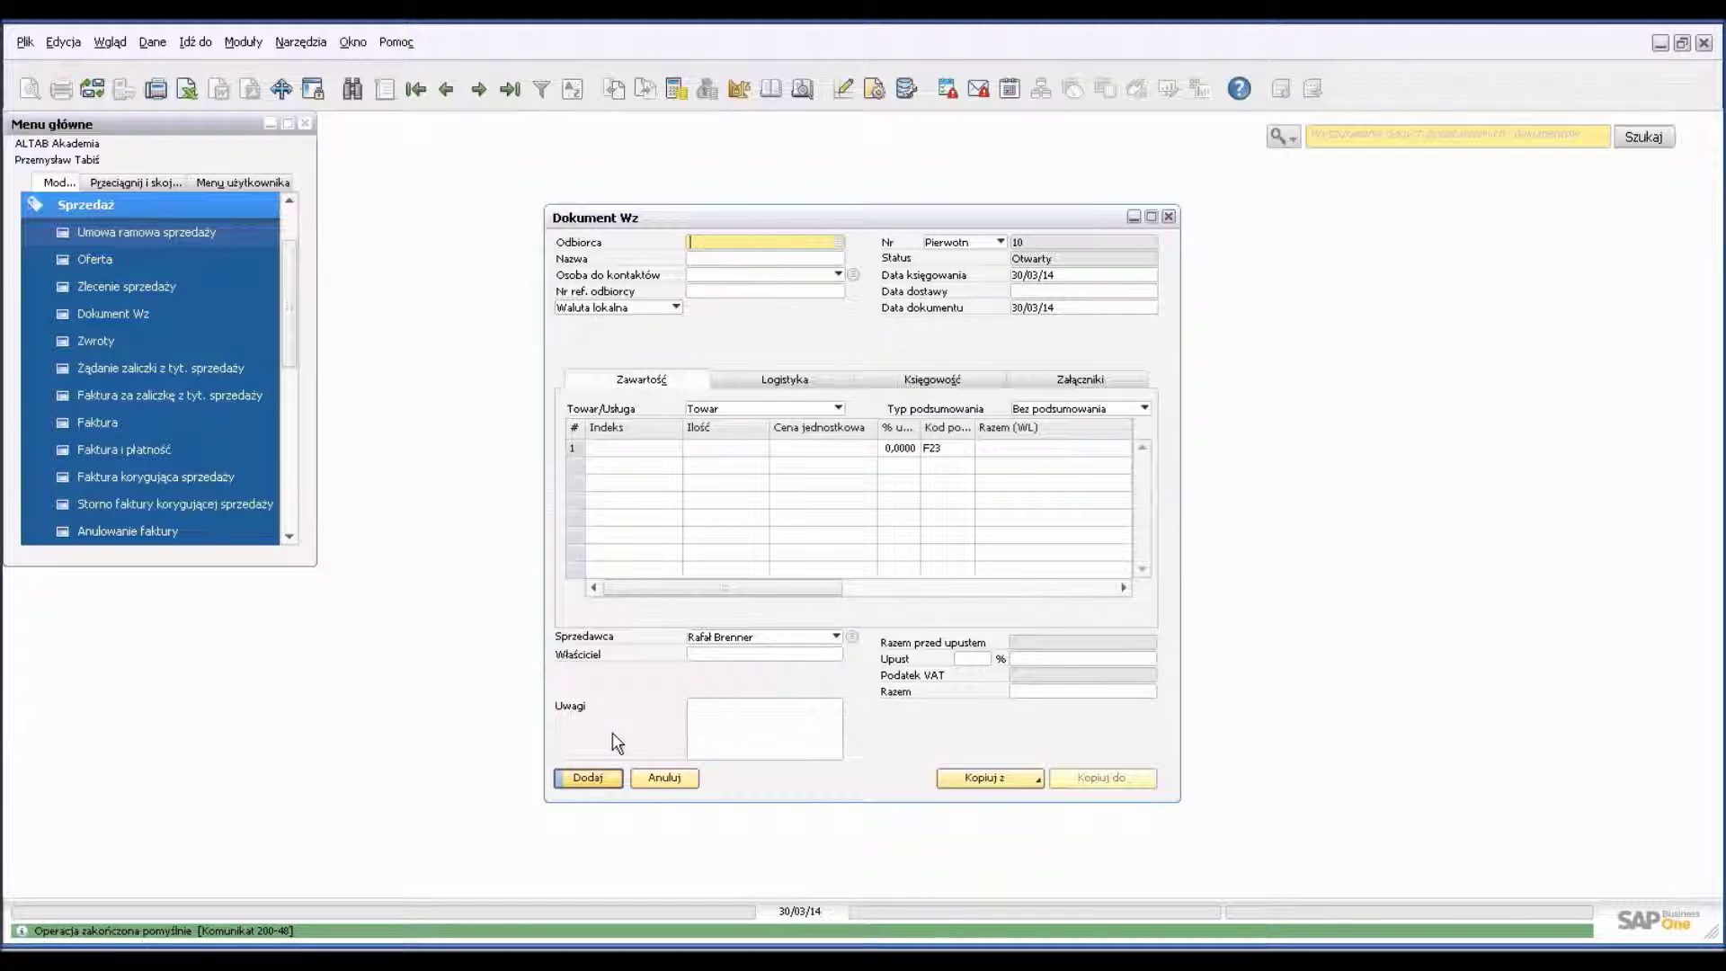
left_click(664, 778)
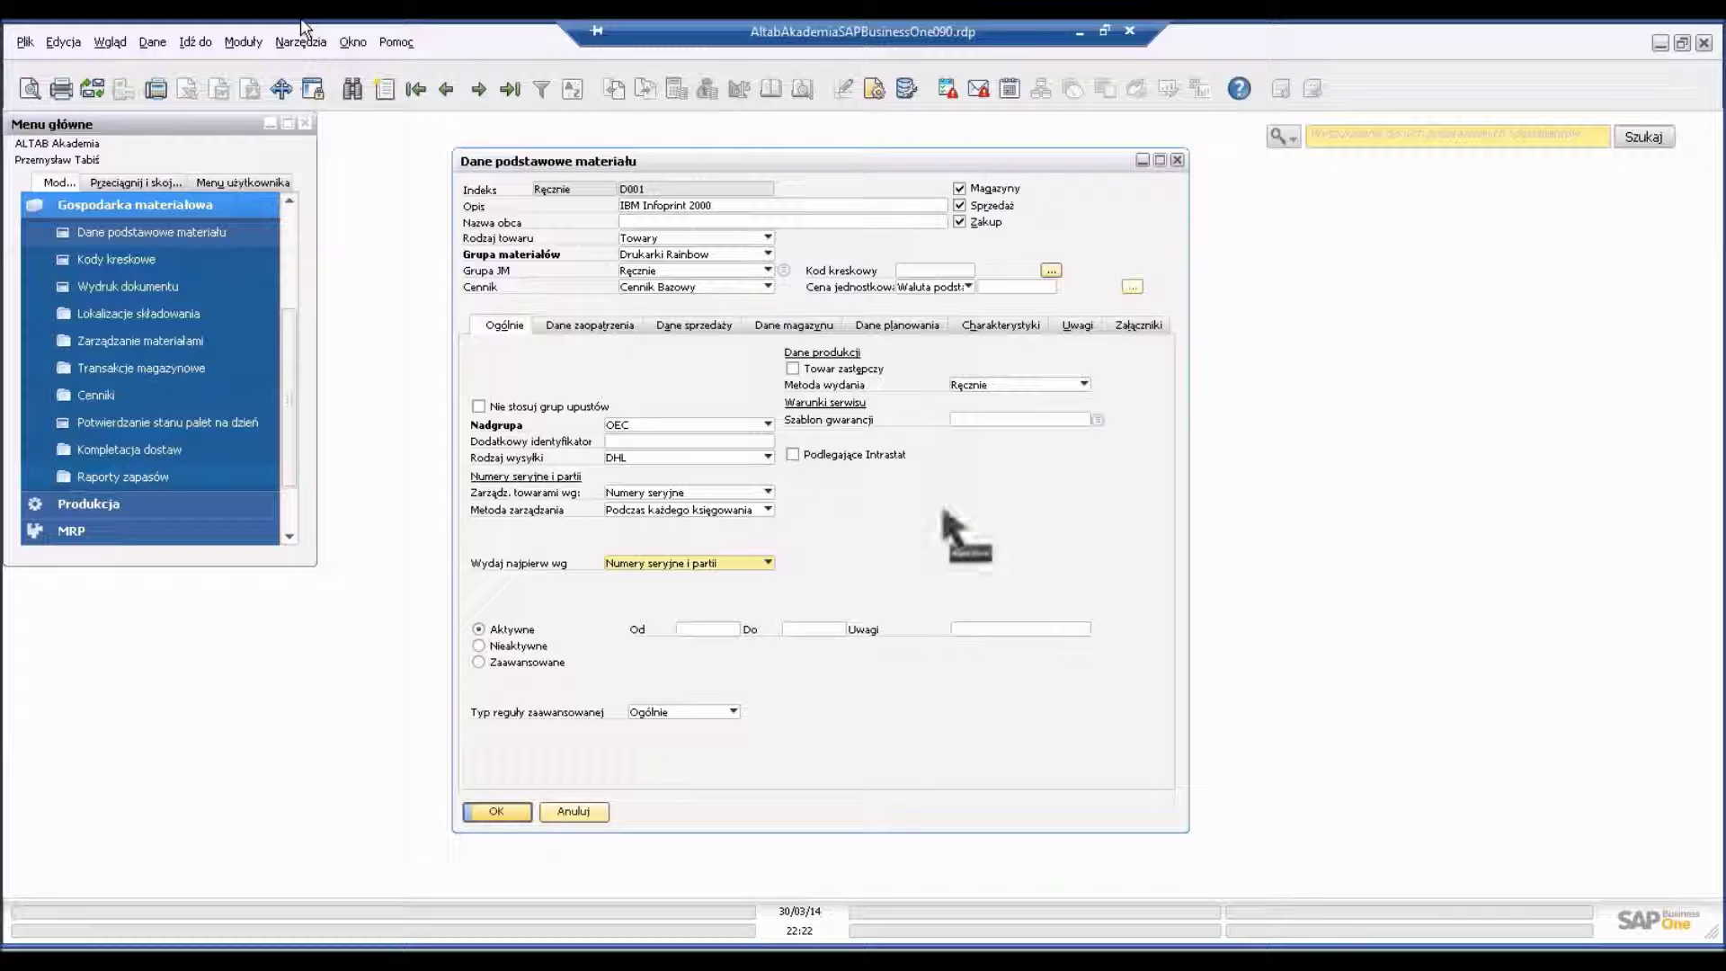
Step: Open the serial number transactions report for item D001 and display the transactions of serial number Z-0002
right_click(945, 515)
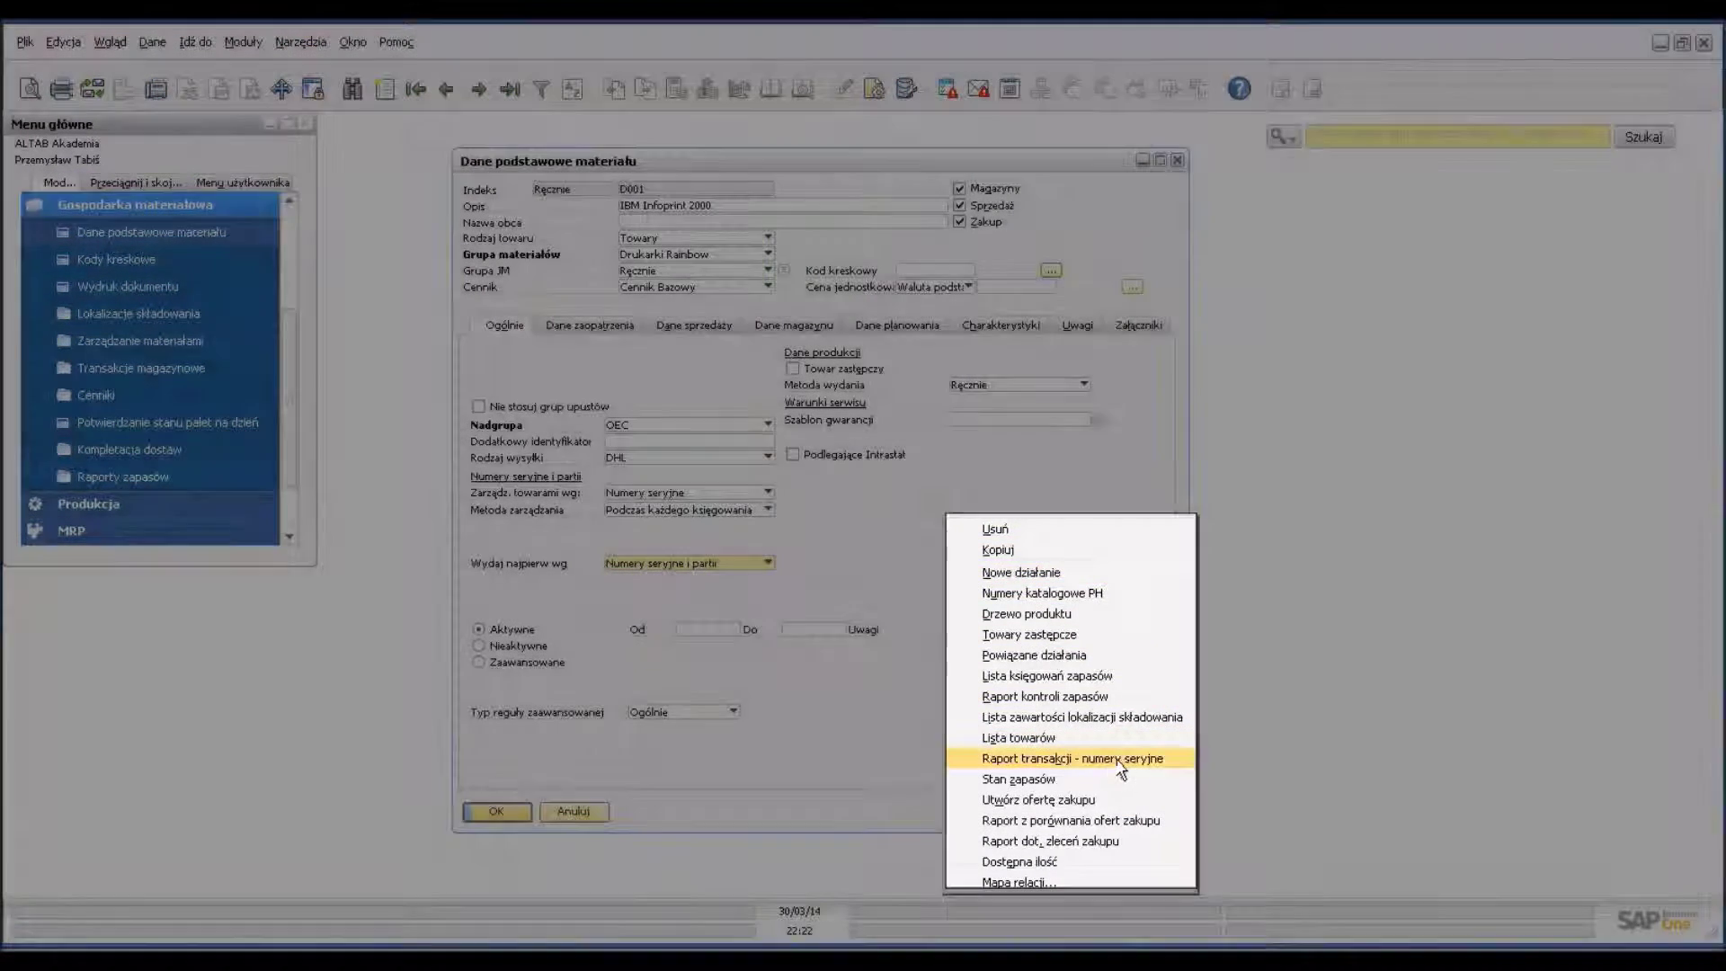
left_click(1118, 761)
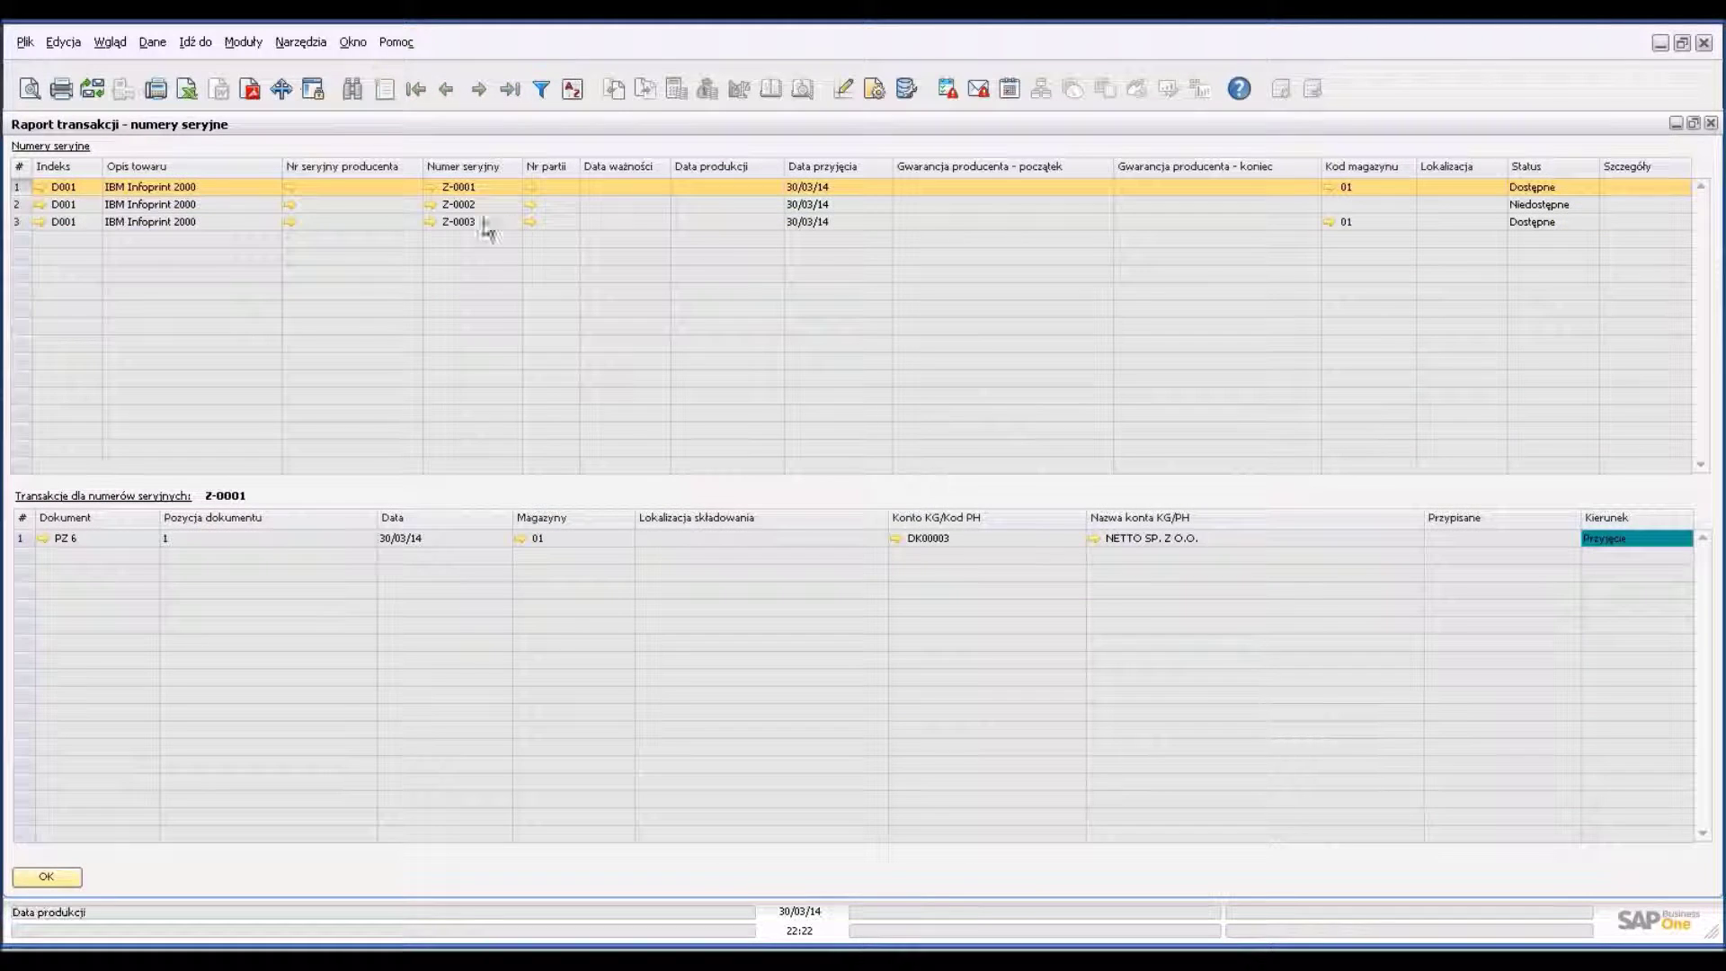
left_click(219, 203)
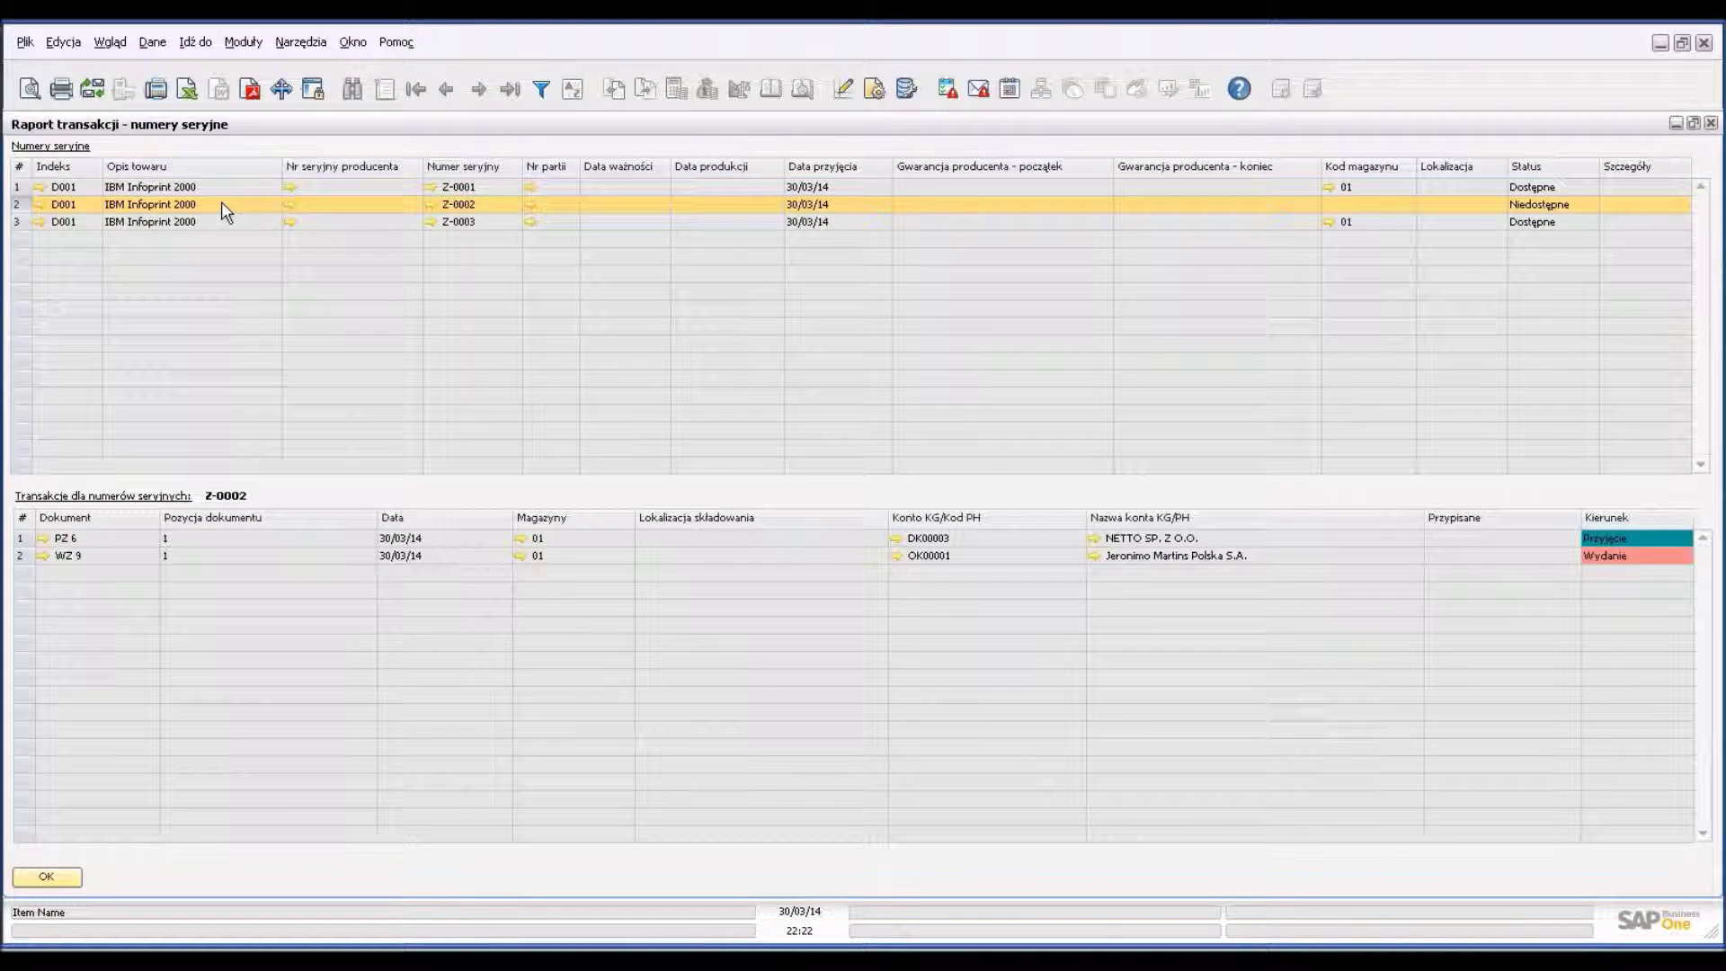
left_click(458, 211)
Step: Examine the source documents PZ 6 and WZ 9 behind the transactions of serial number Z-0002
left_click(45, 539)
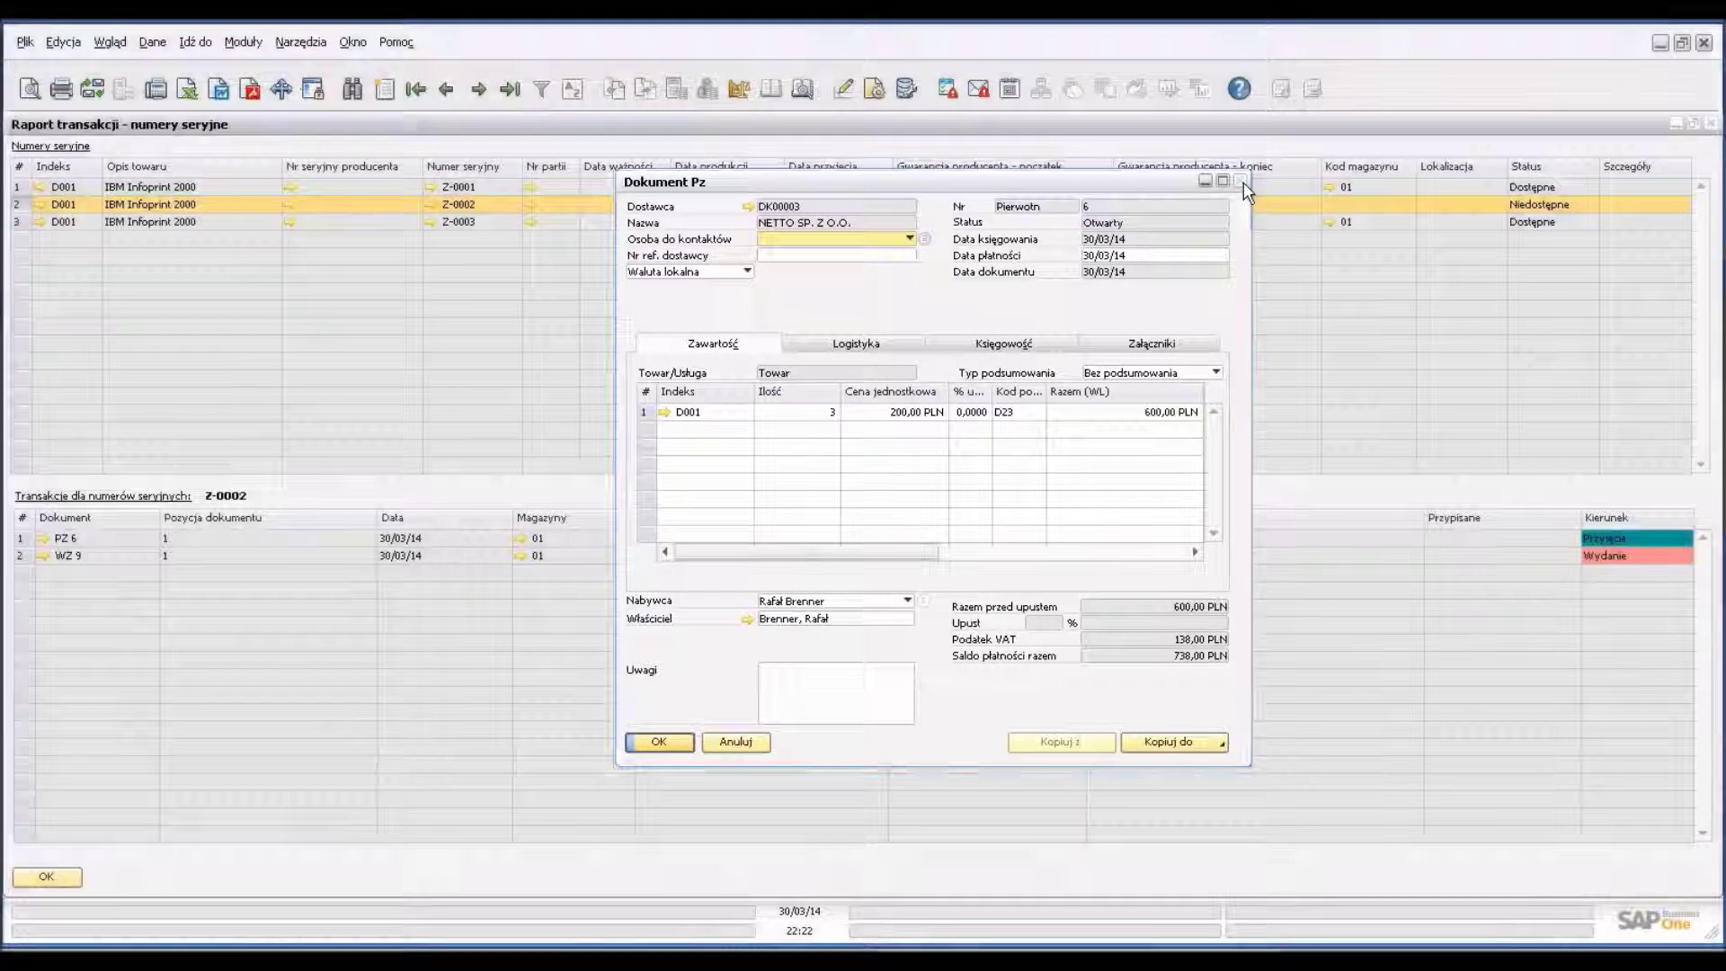
left_click(1239, 180)
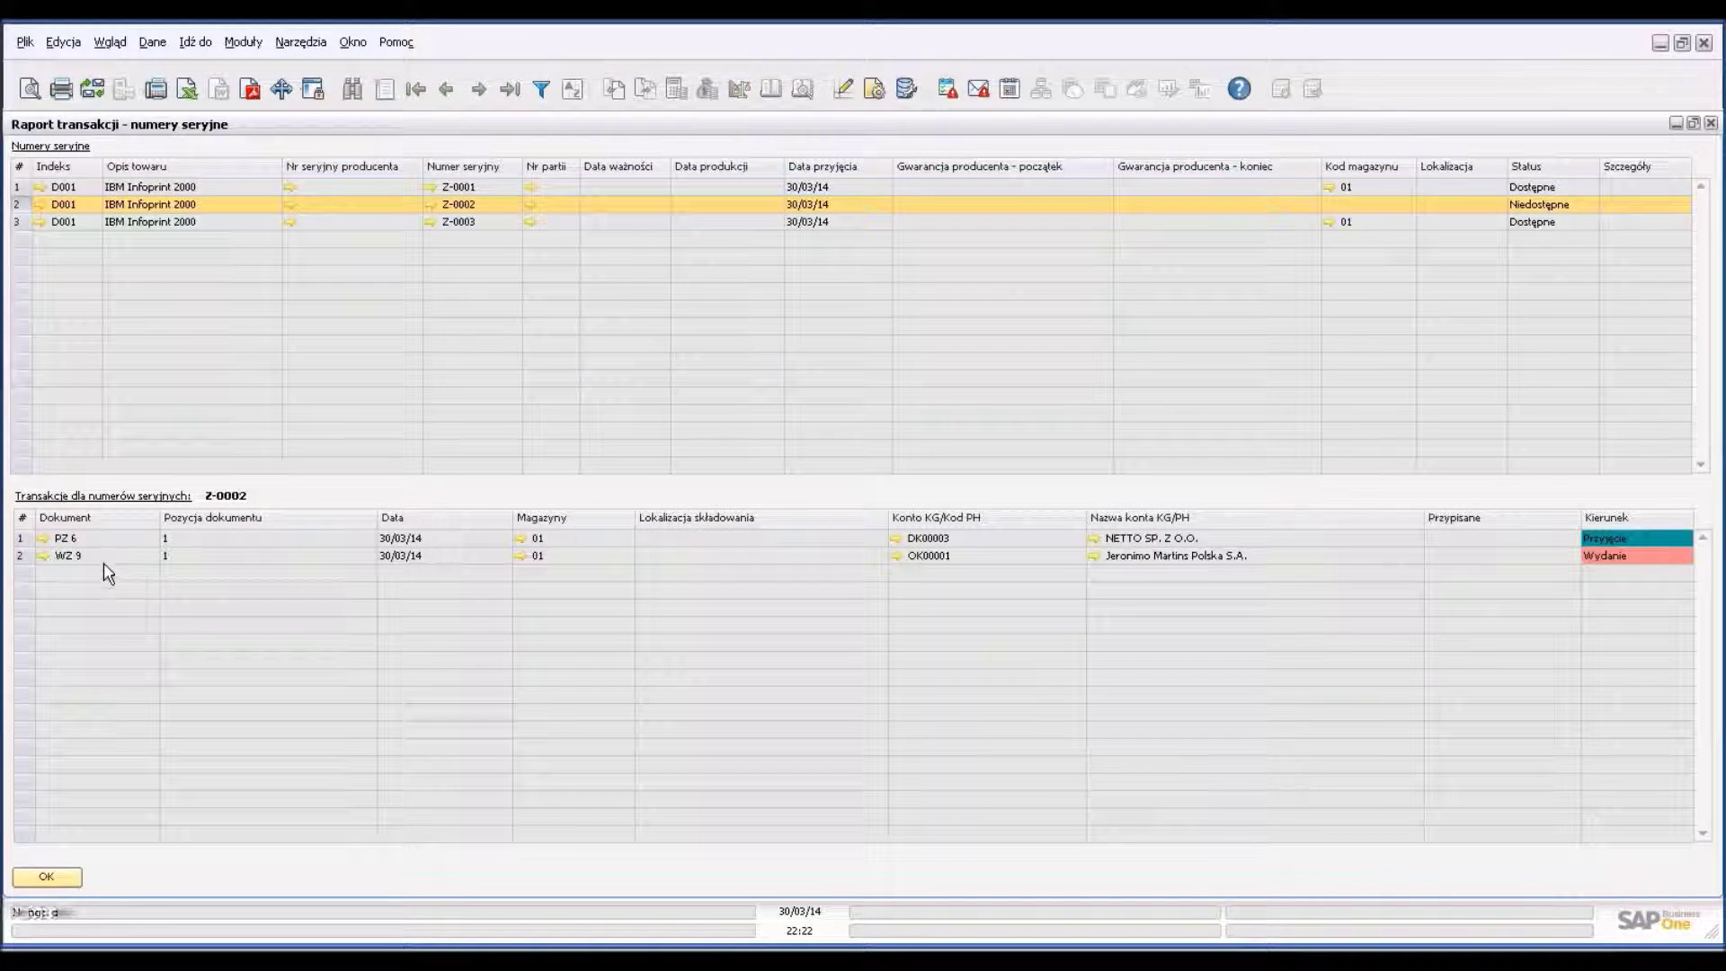
left_click(43, 556)
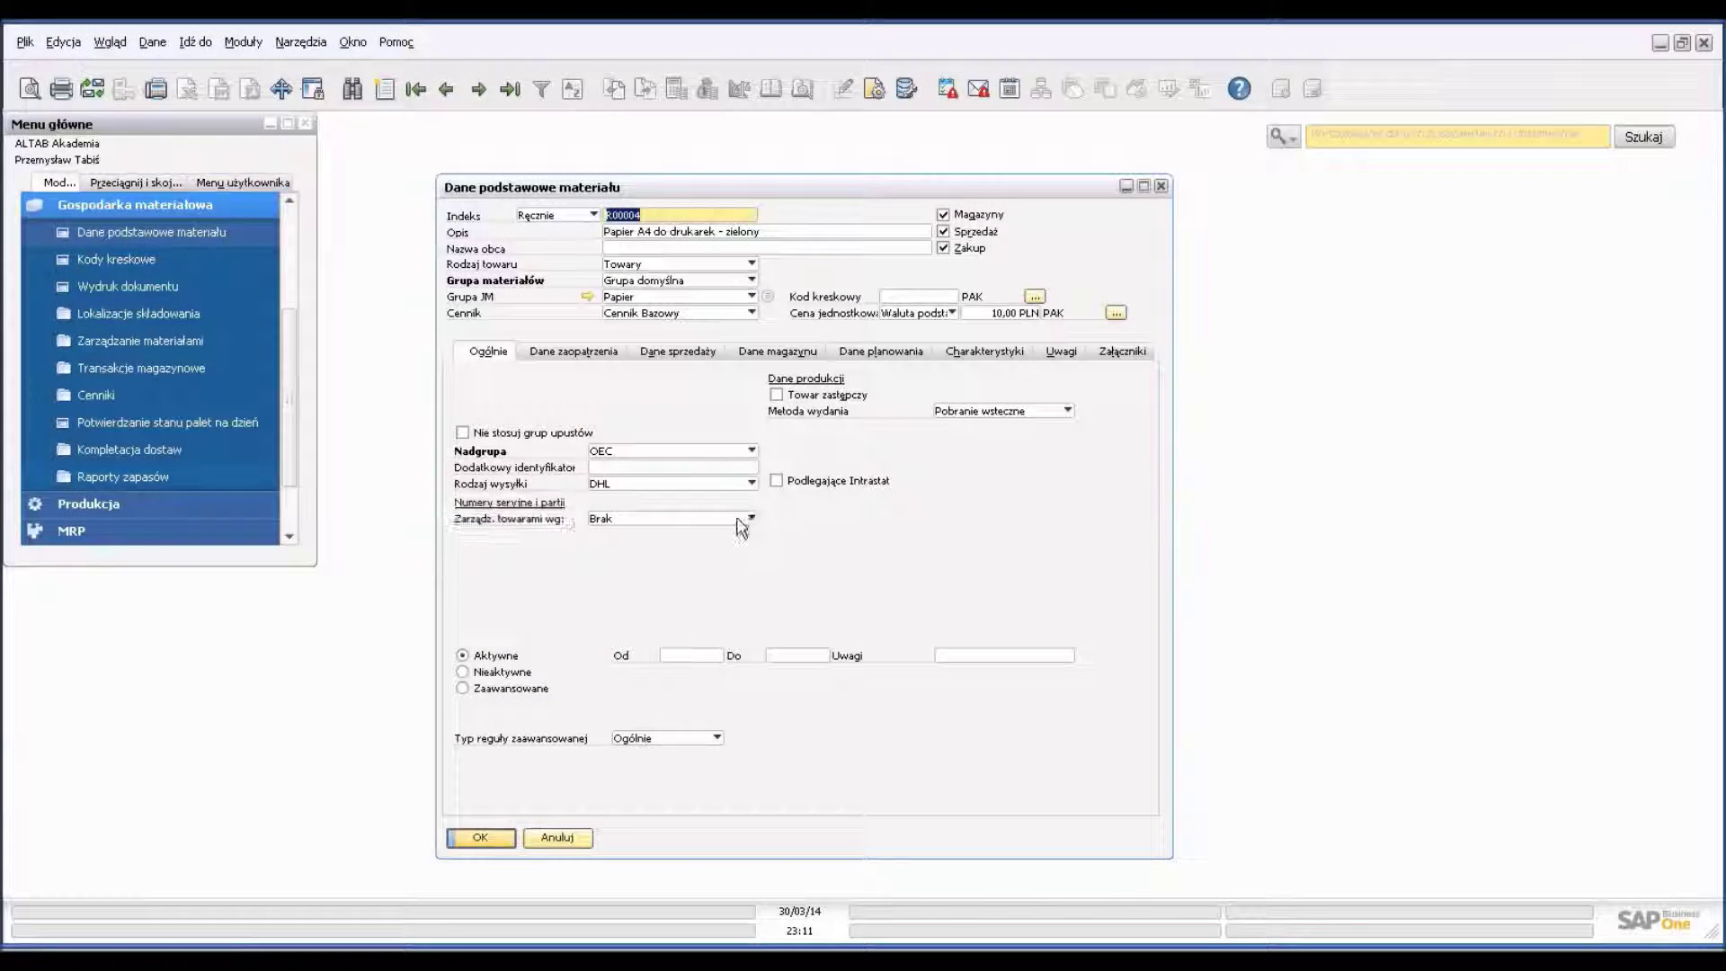
Step: Set item R00004 to be managed by batches (Partie), update its master data and close the record
left_click(747, 518)
left_click(732, 570)
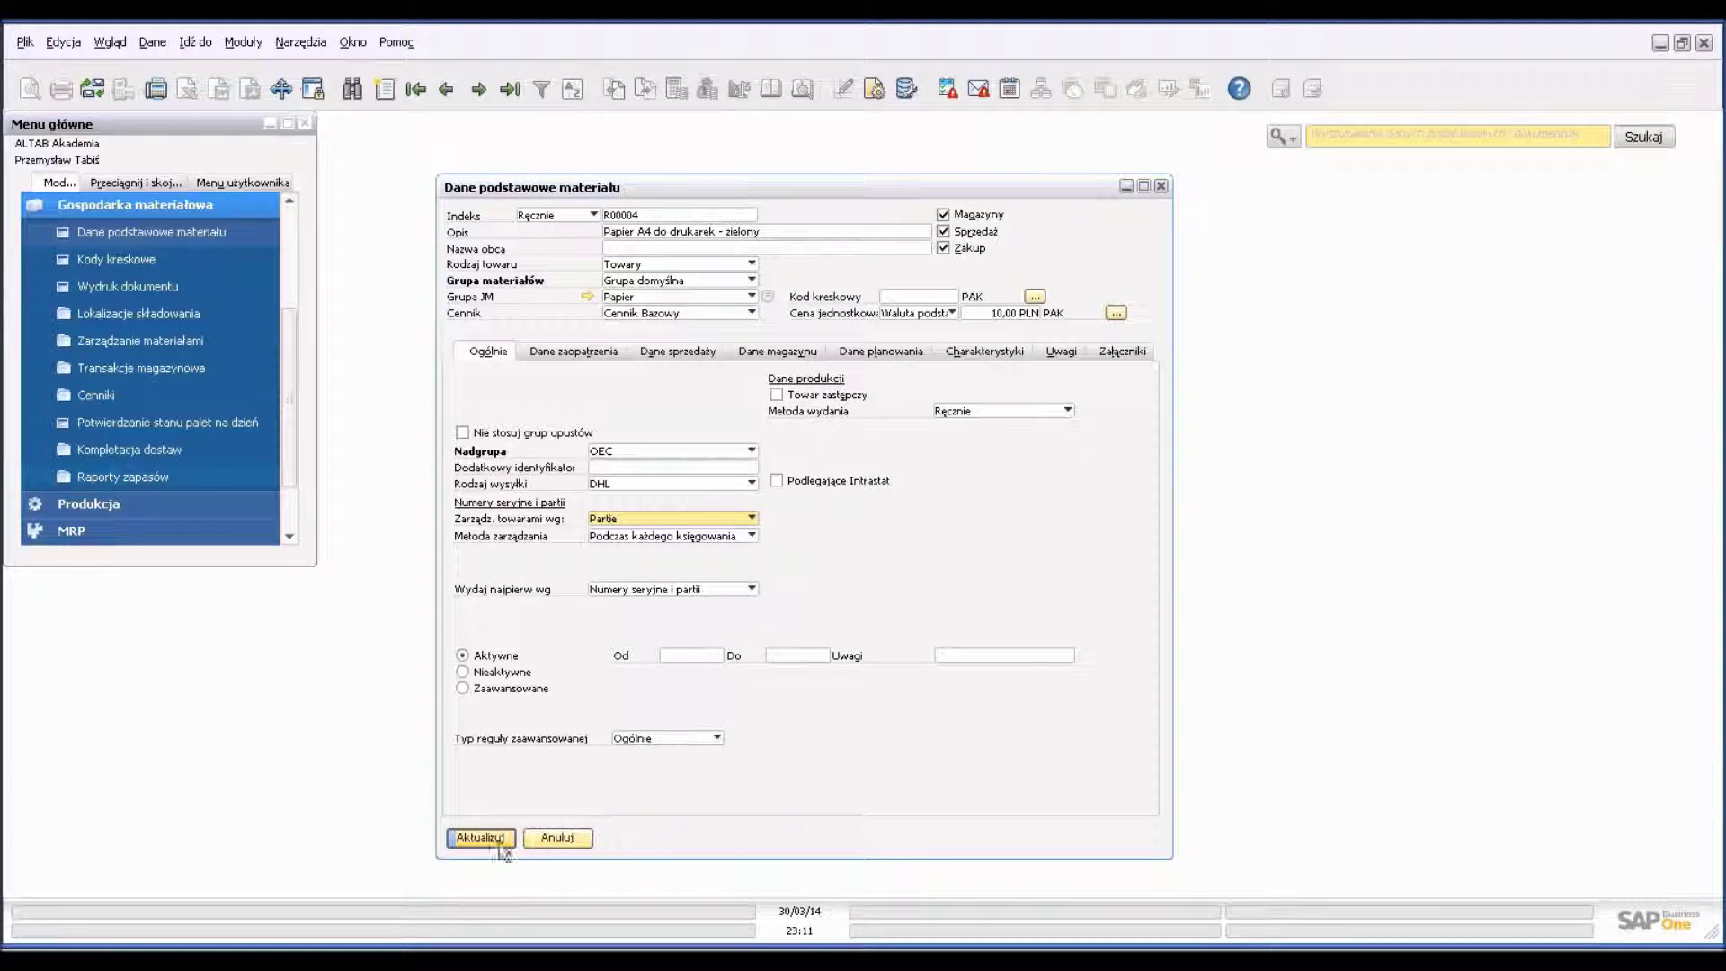
left_click(487, 837)
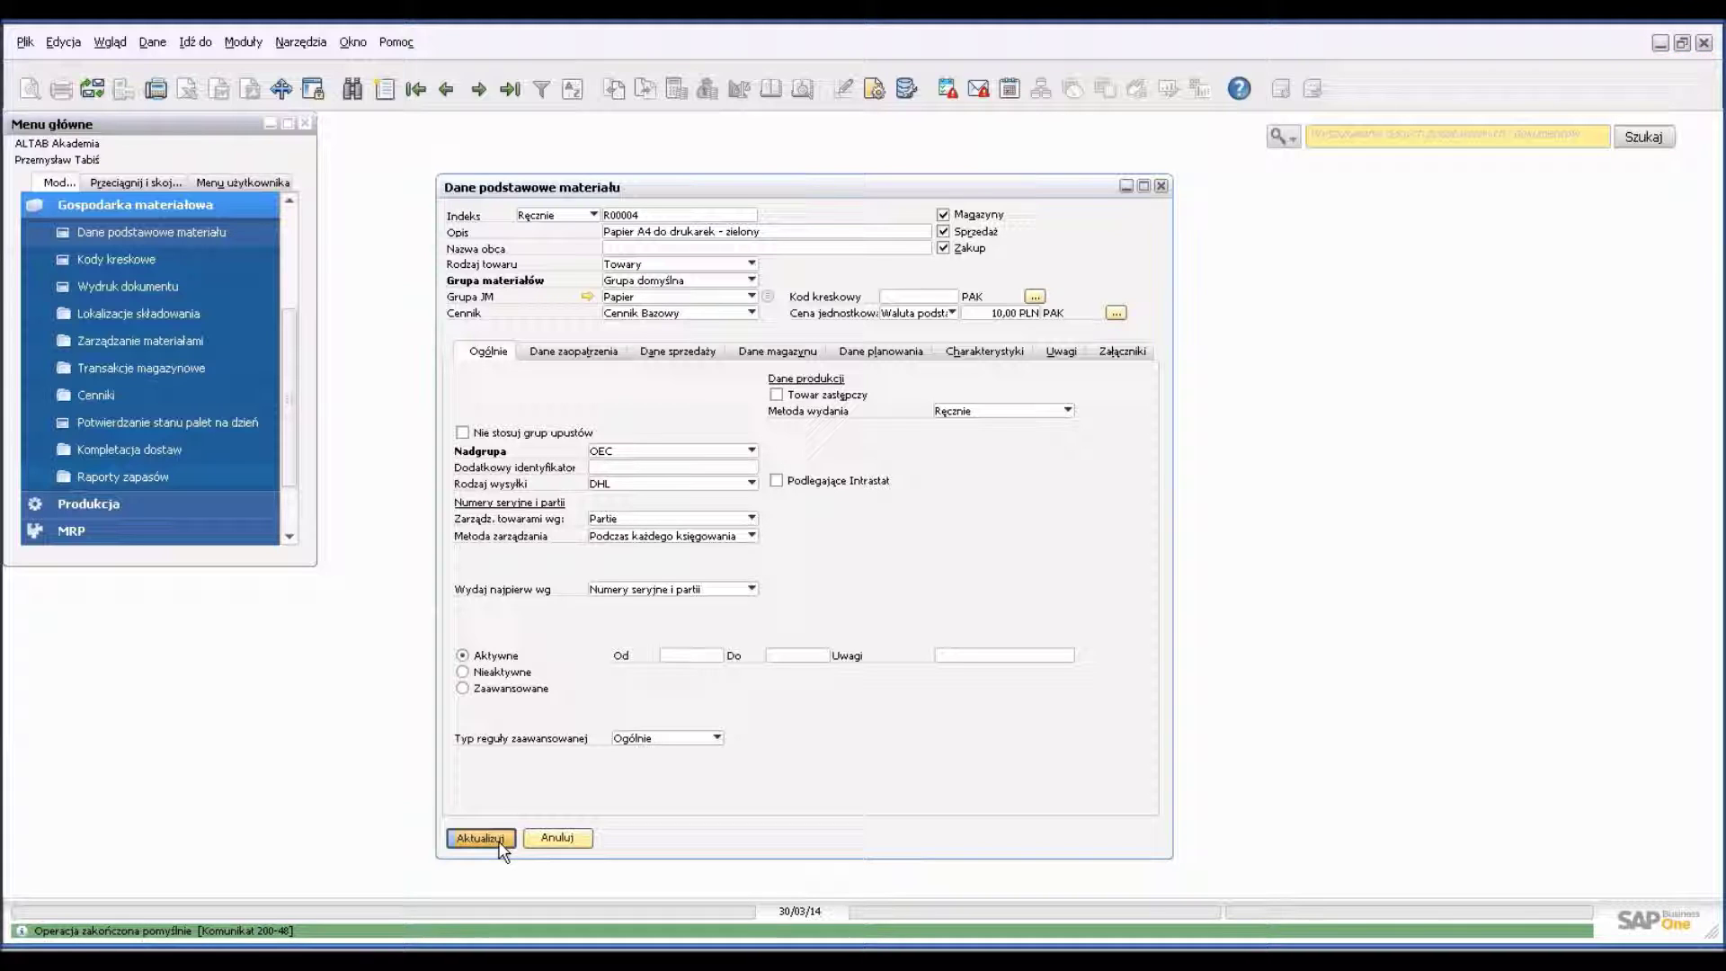
left_click(479, 843)
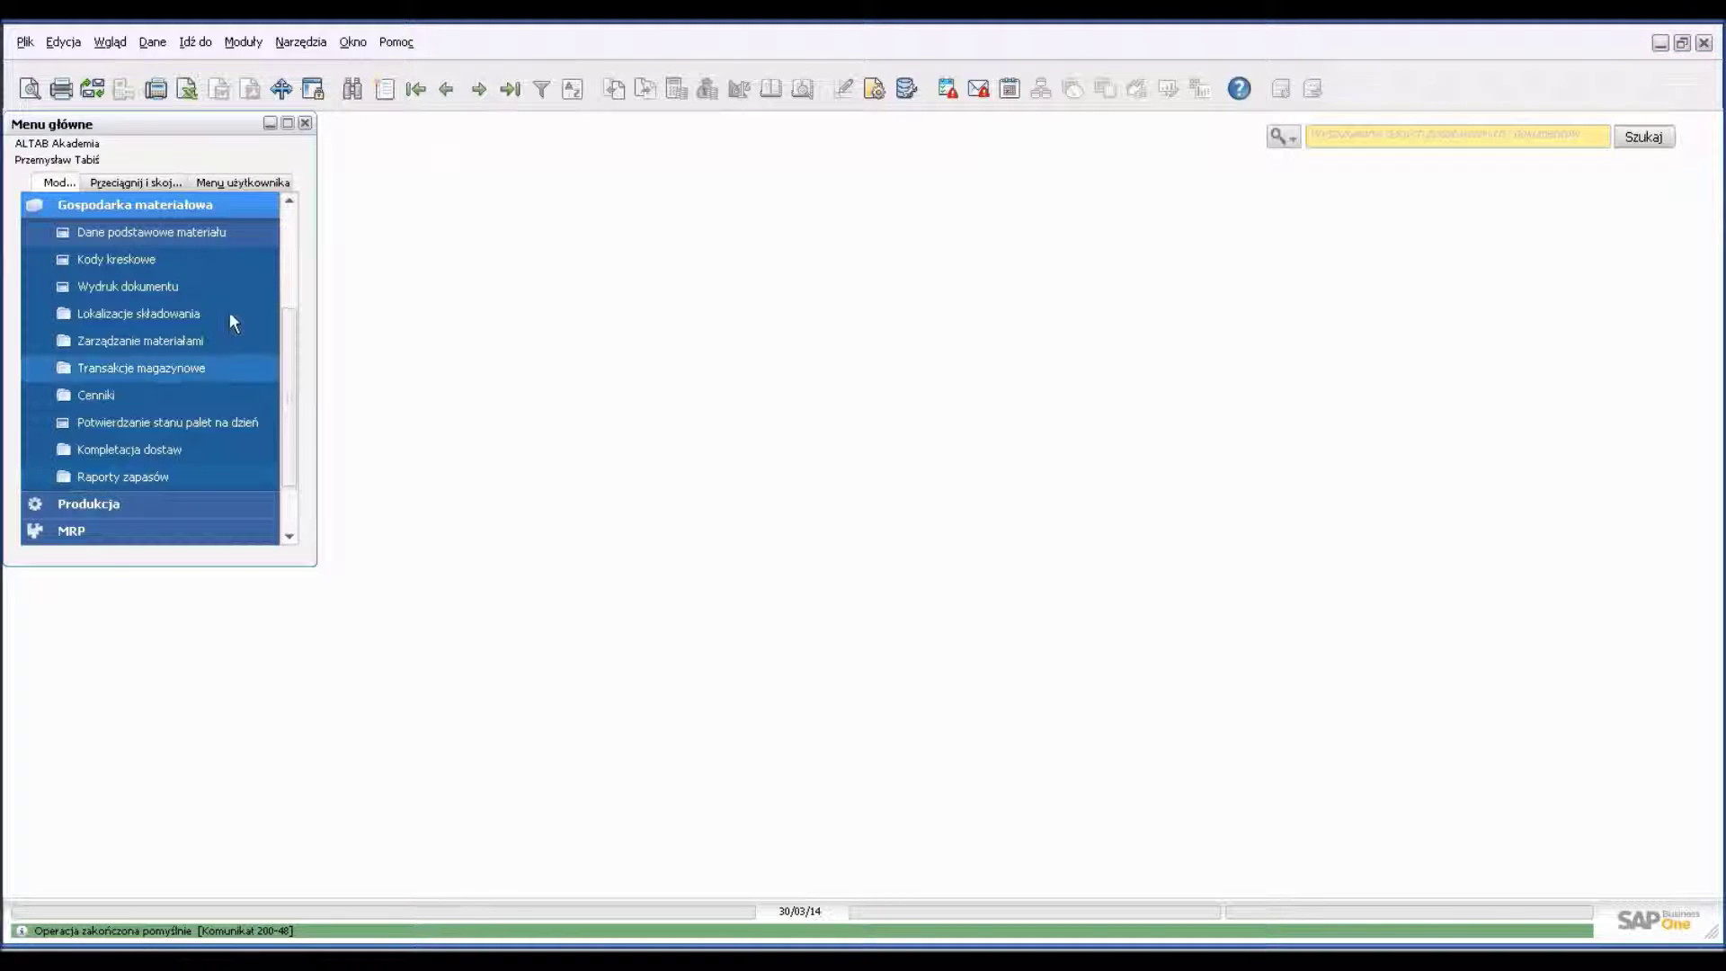
Step: Create a new Dokument Pz in purchasing with NETTO SP. Z O.O. (DK00003) as the supplier
left_click(175, 204)
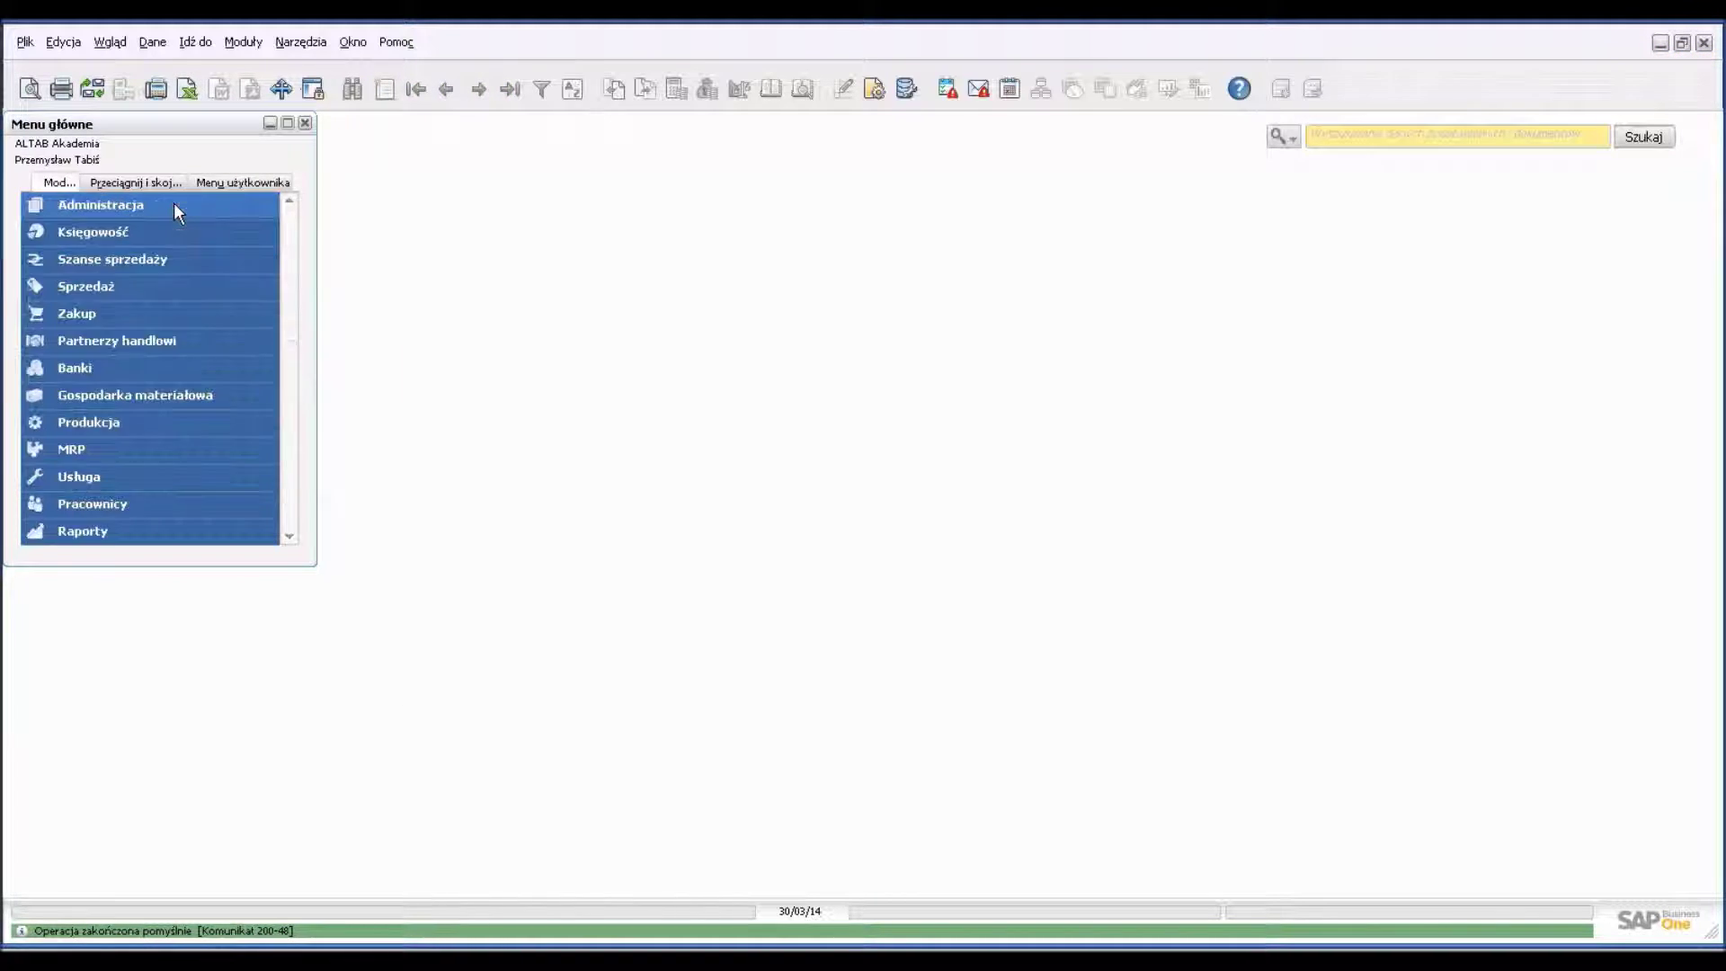
left_click(113, 314)
left_click(128, 340)
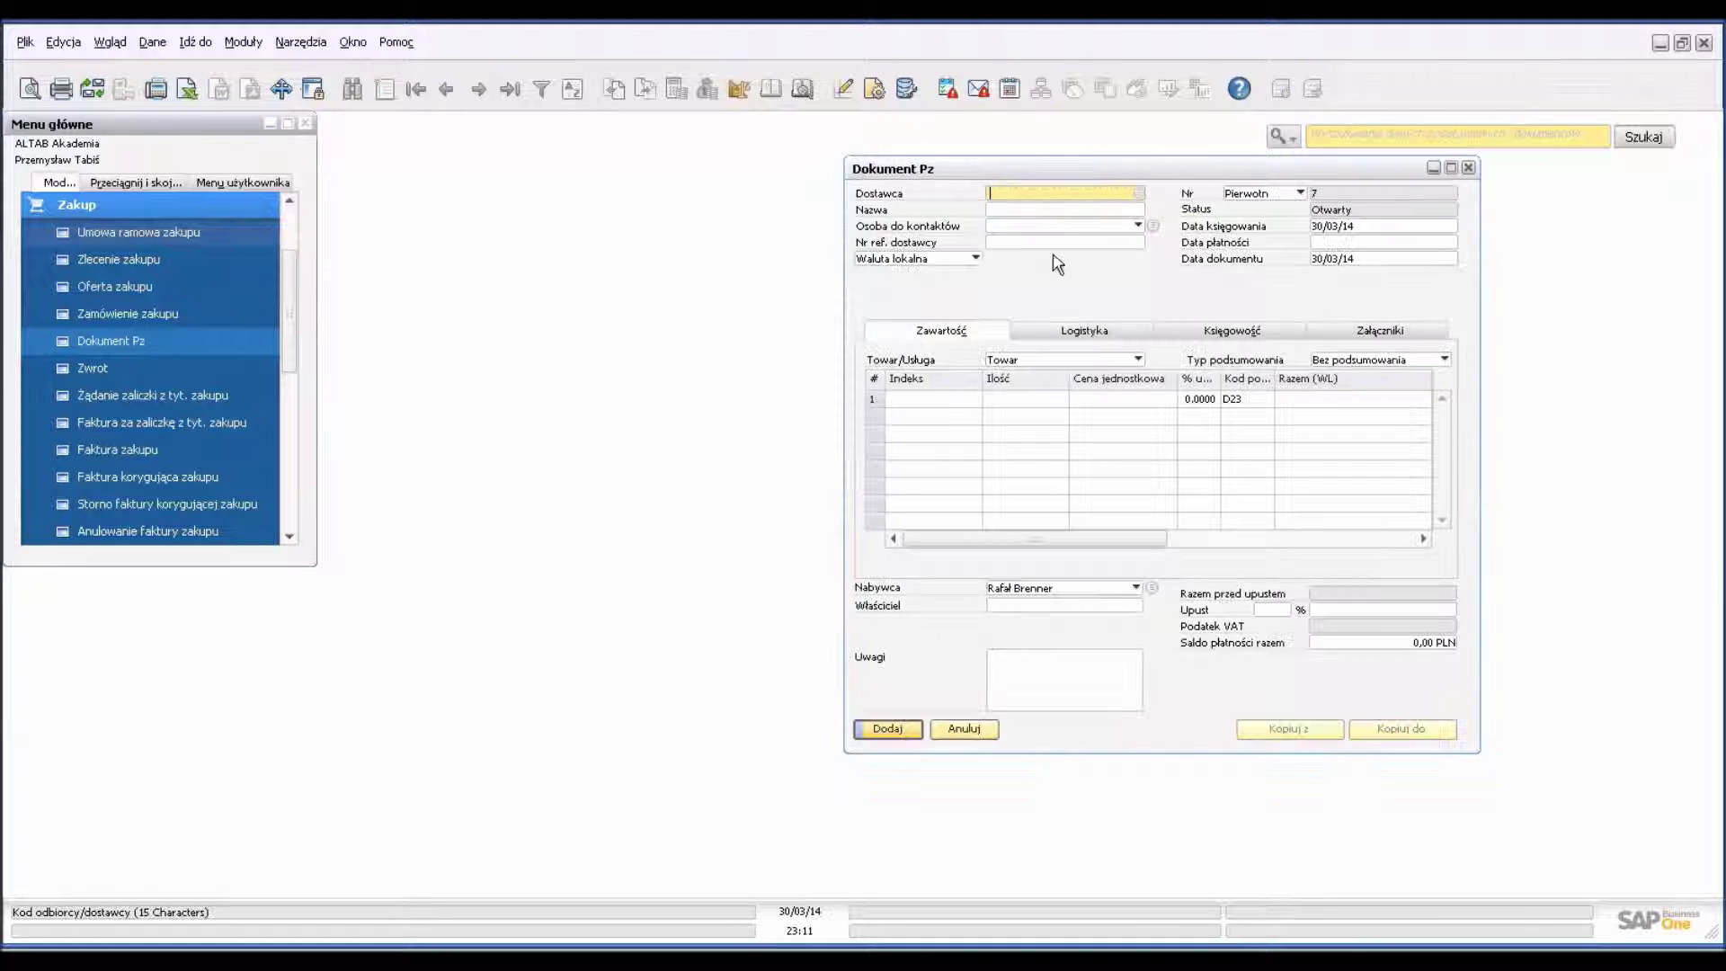
left_click(1137, 192)
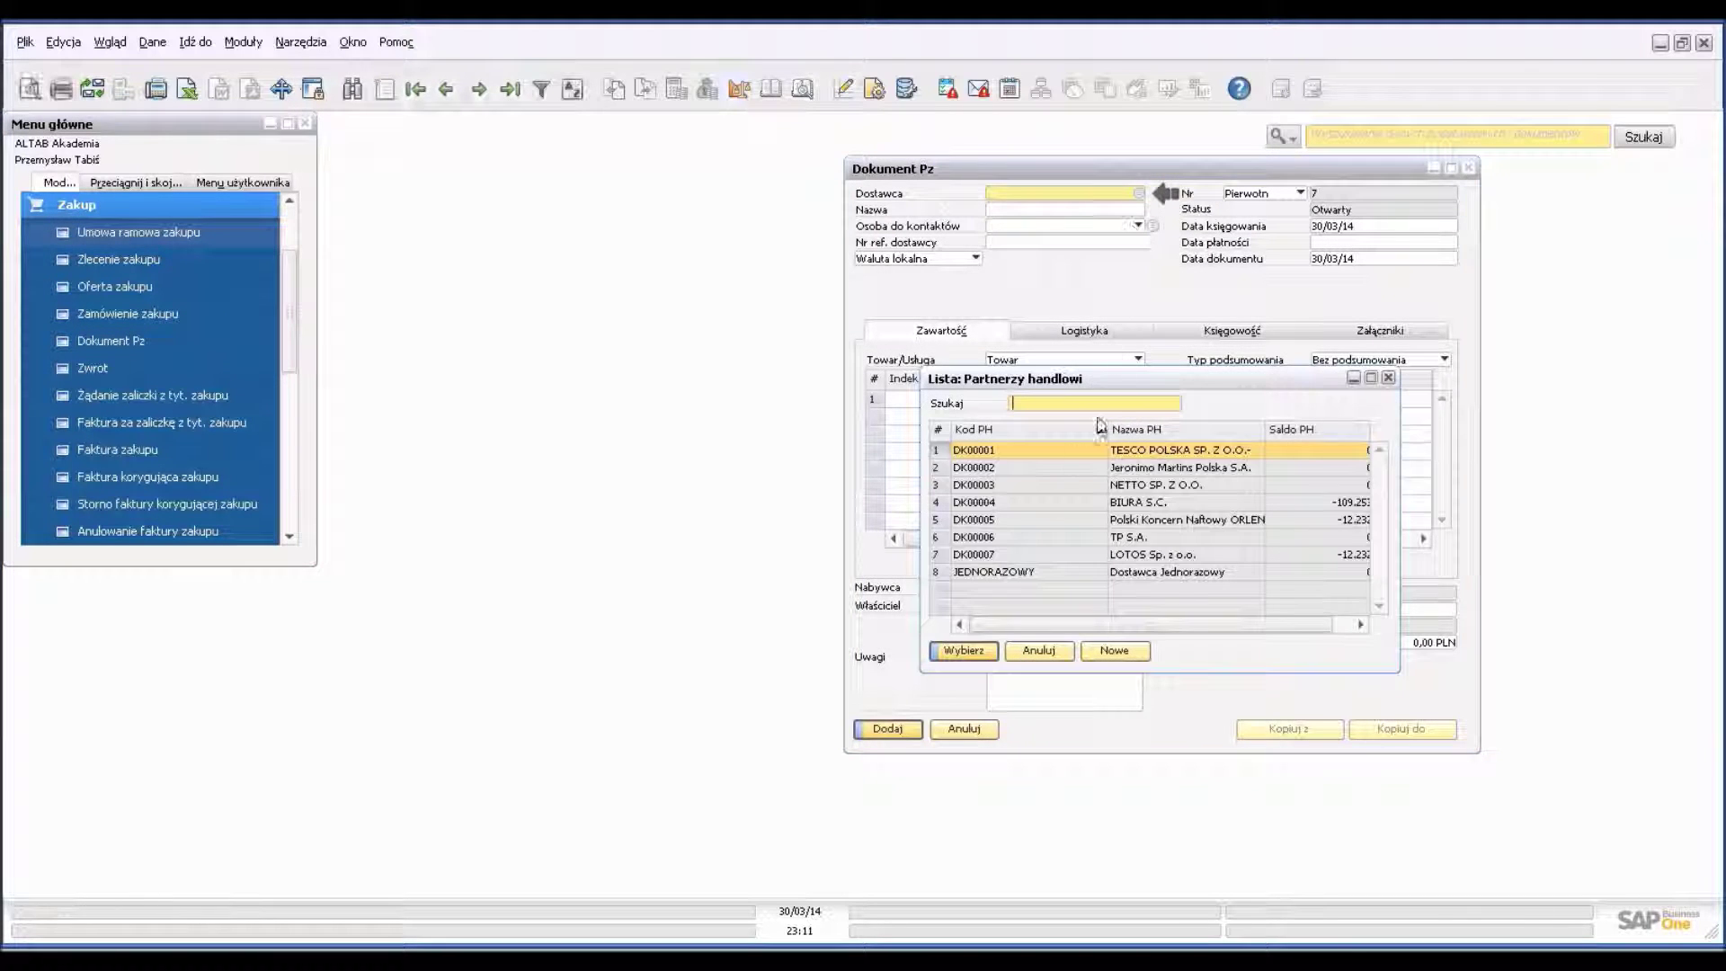
left_click(1058, 484)
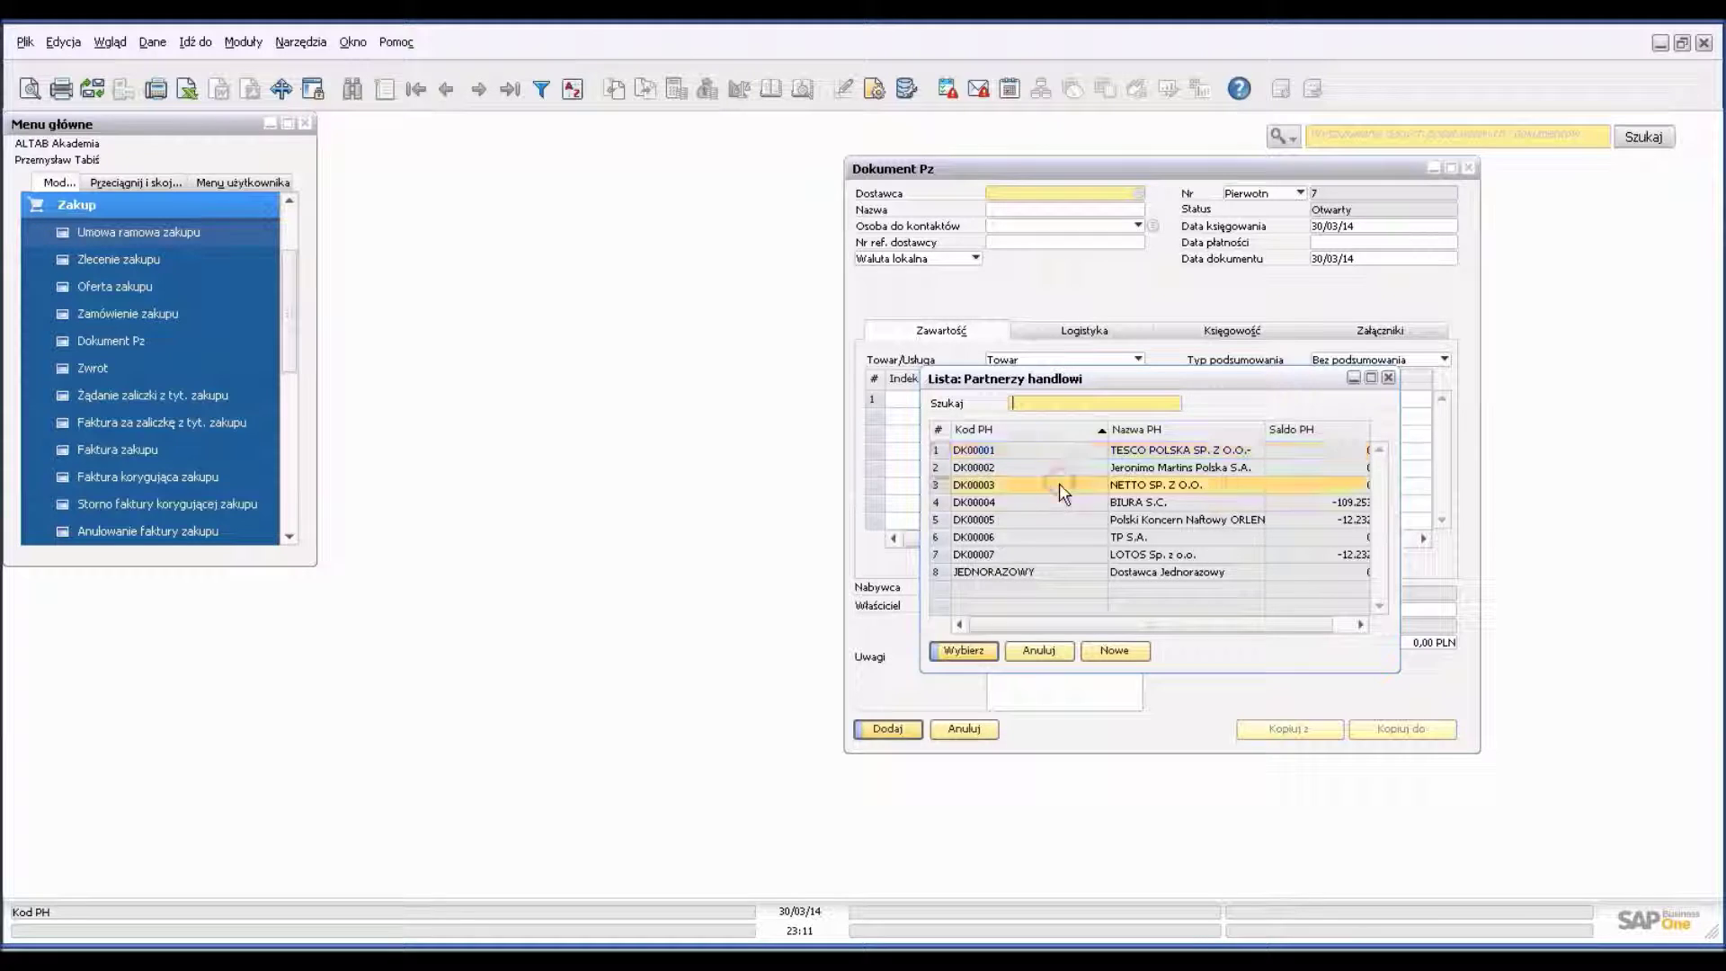
key("Return")
Step: Enter a line for item R00004 with quantity 100 and submit the Pz document to reach batch definition
left_click(923, 401)
type("R00004")
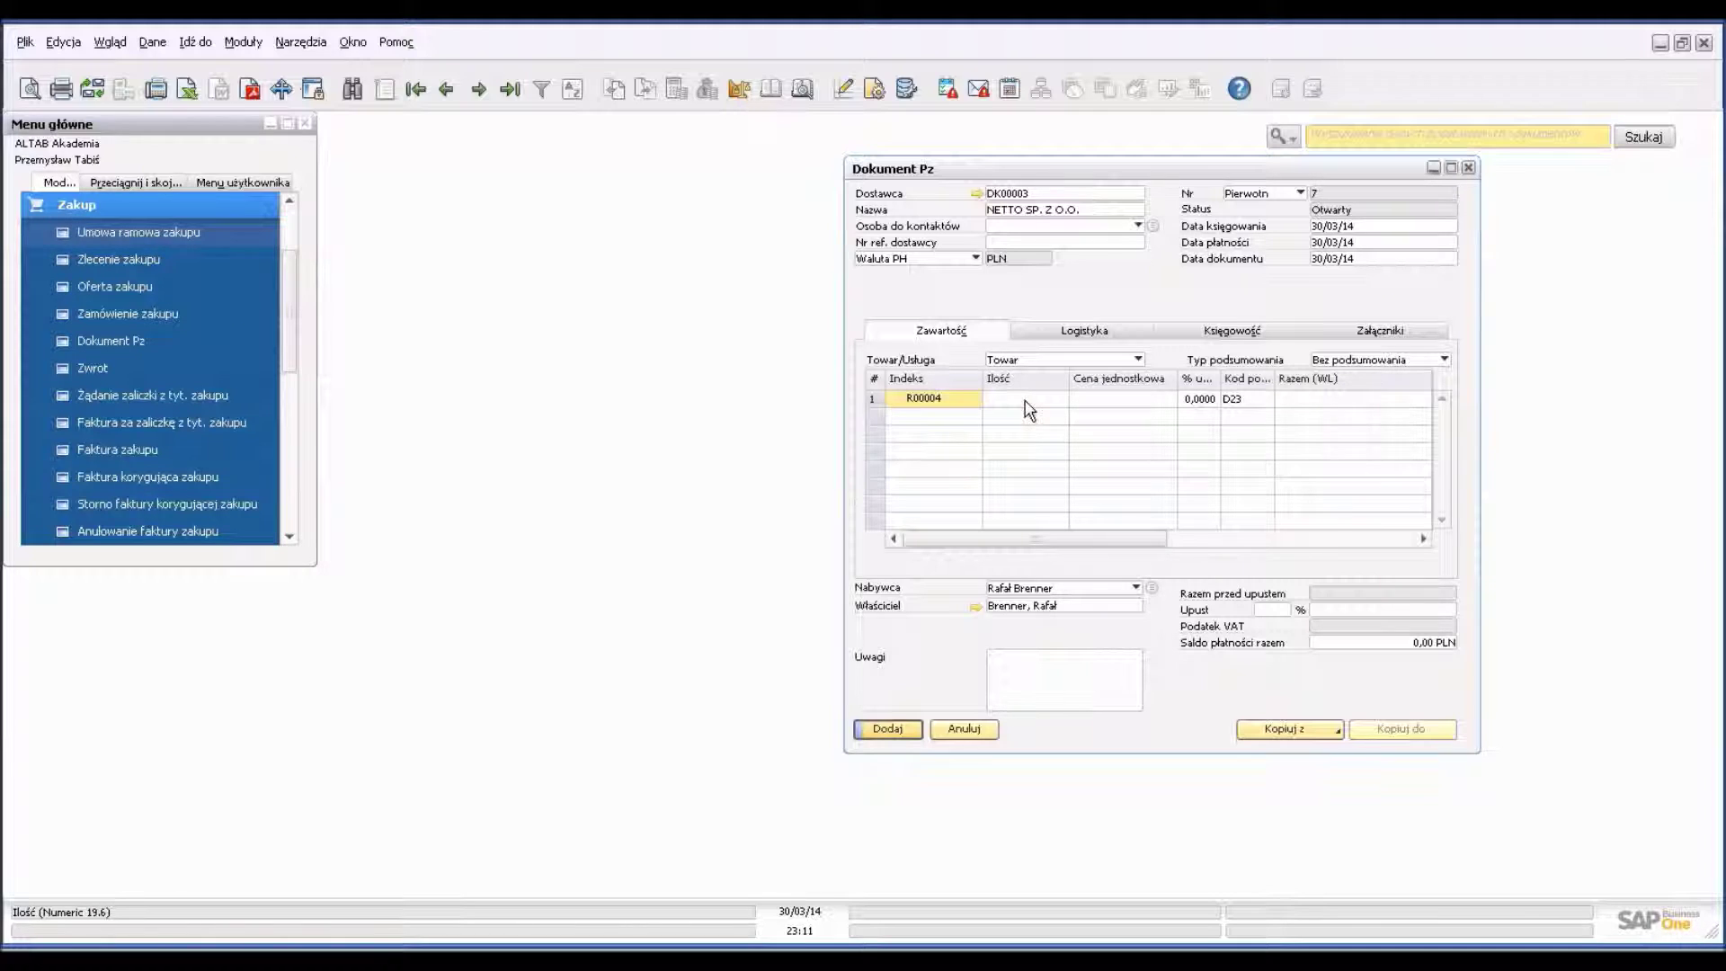
left_click(1025, 402)
type("100")
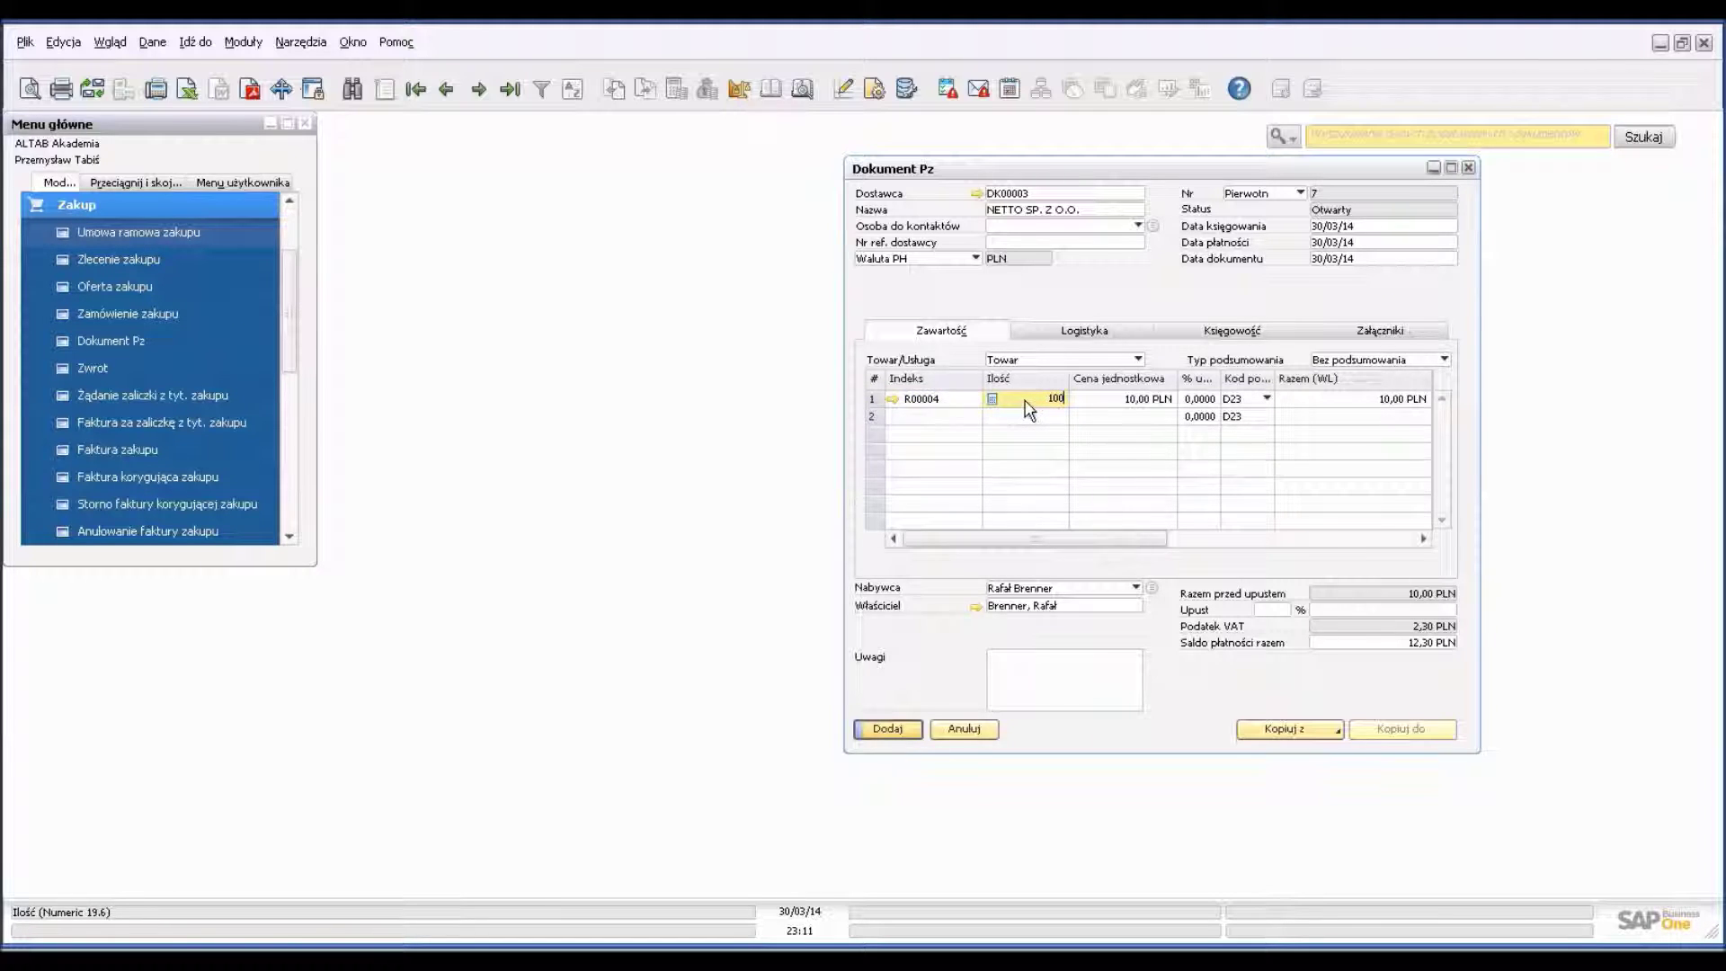
left_click(1090, 404)
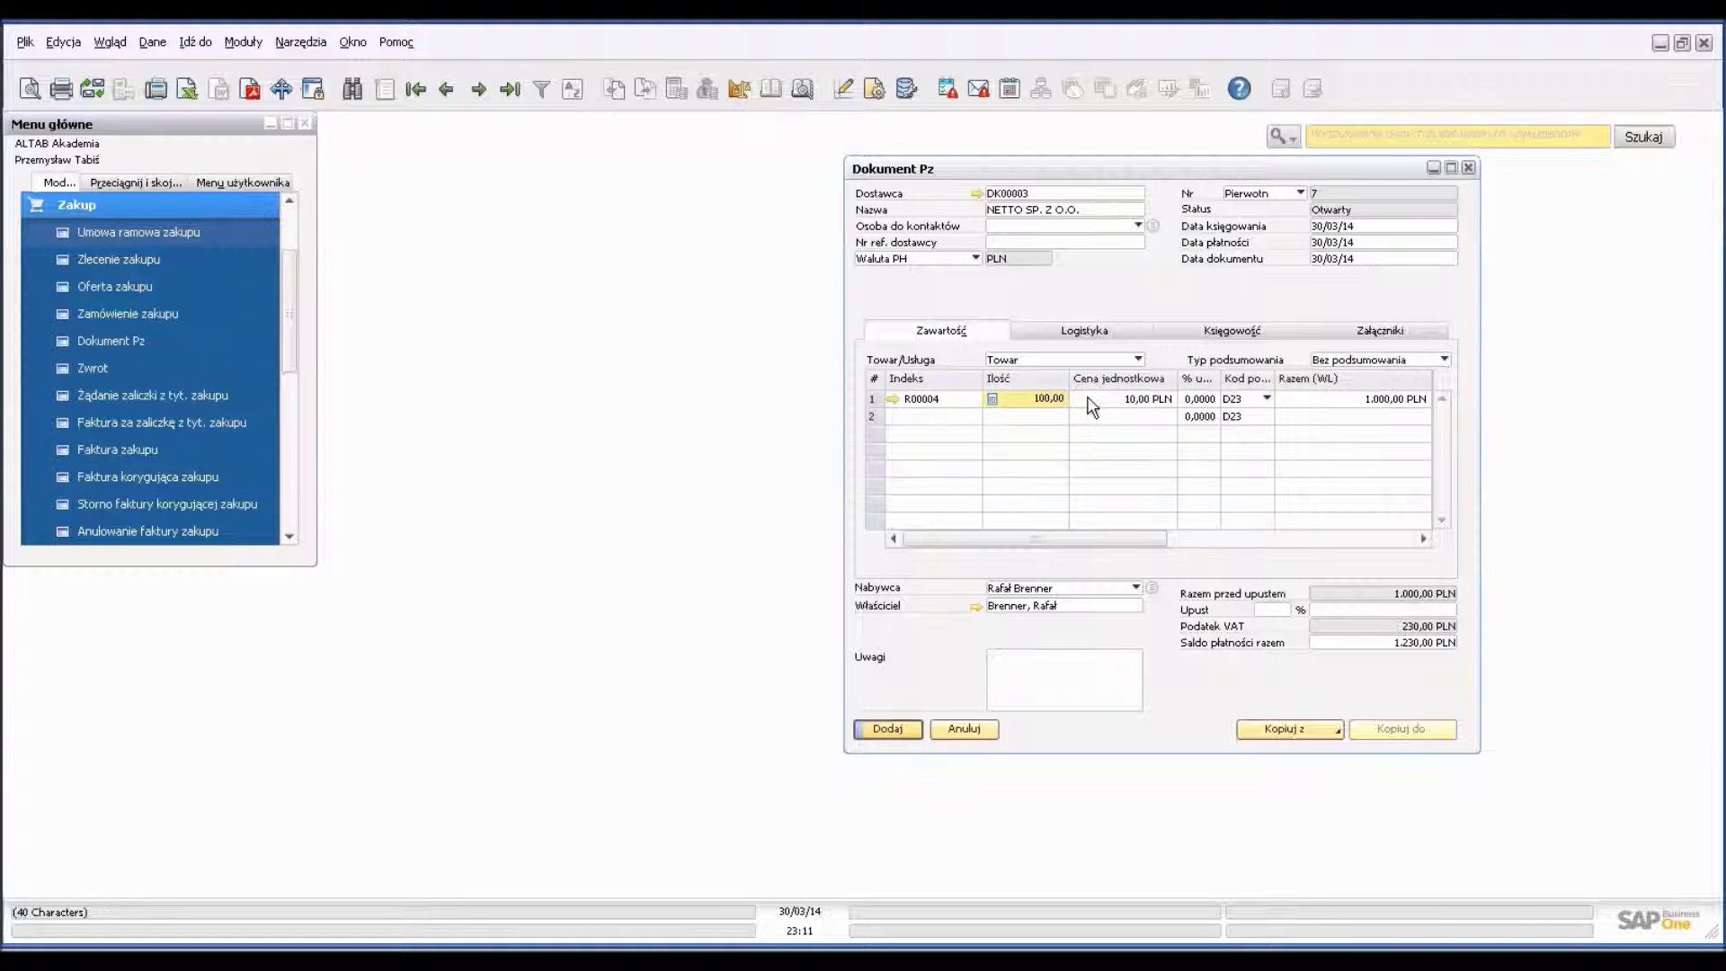
left_click(888, 729)
left_click(665, 517)
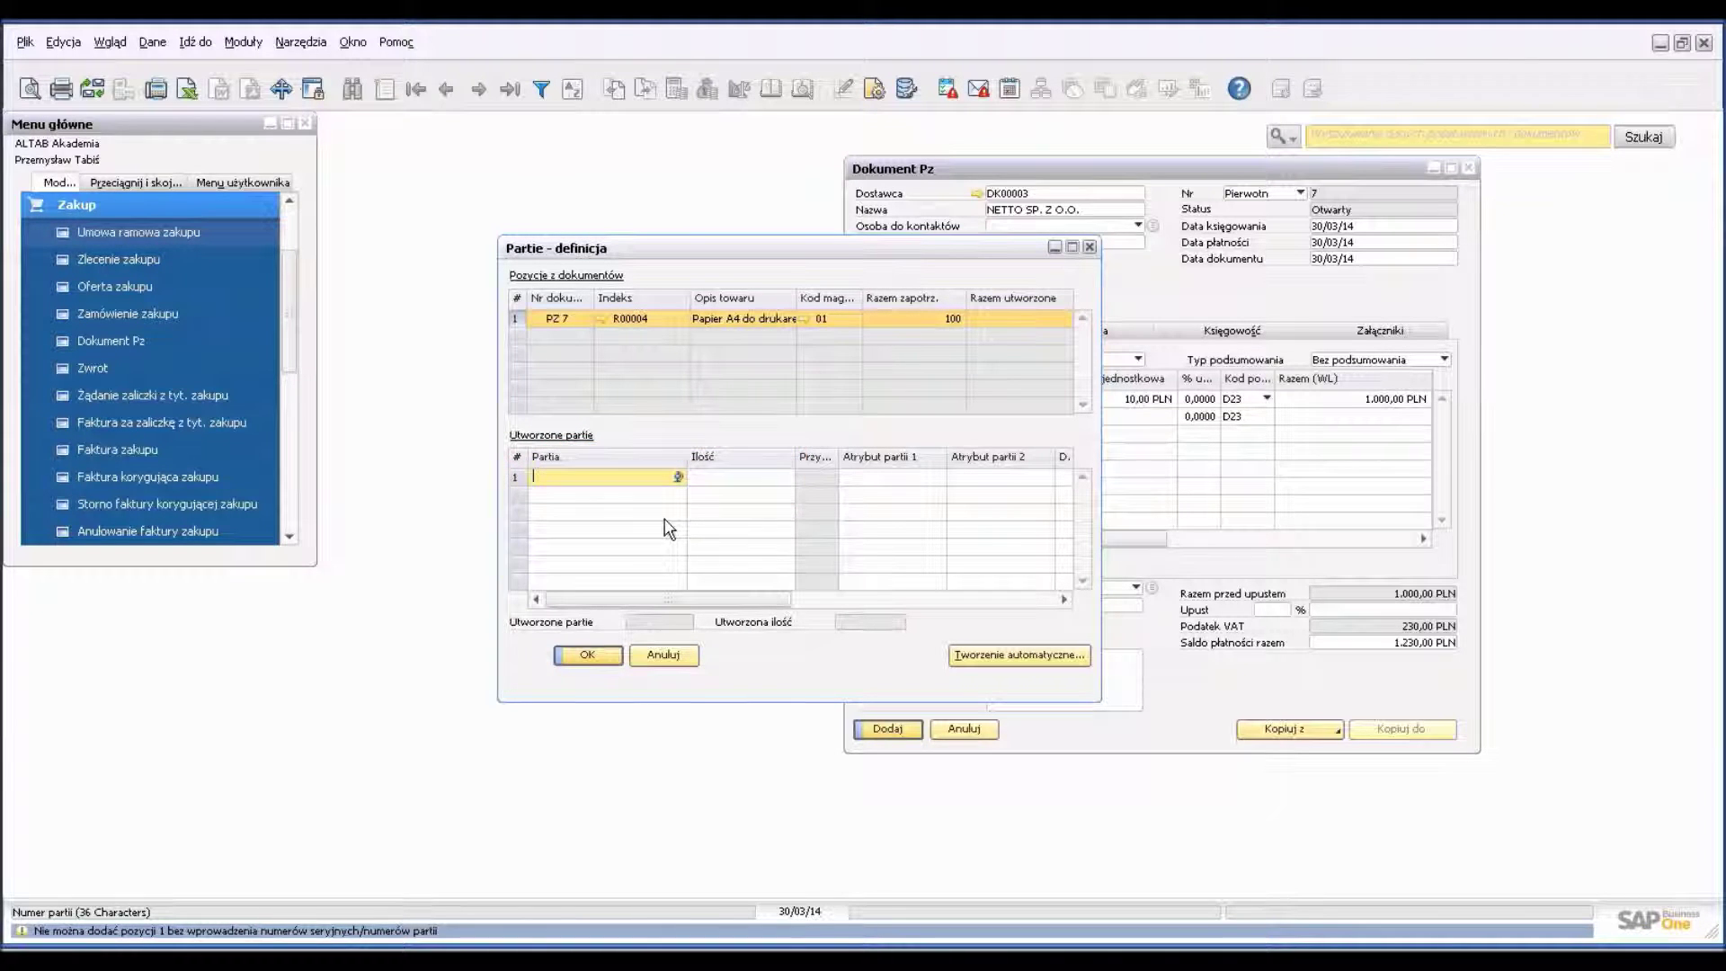
Step: Define batch PA-001 for all 100 received units of R00004 and add the Pz document
type("PA-001")
key("Tab")
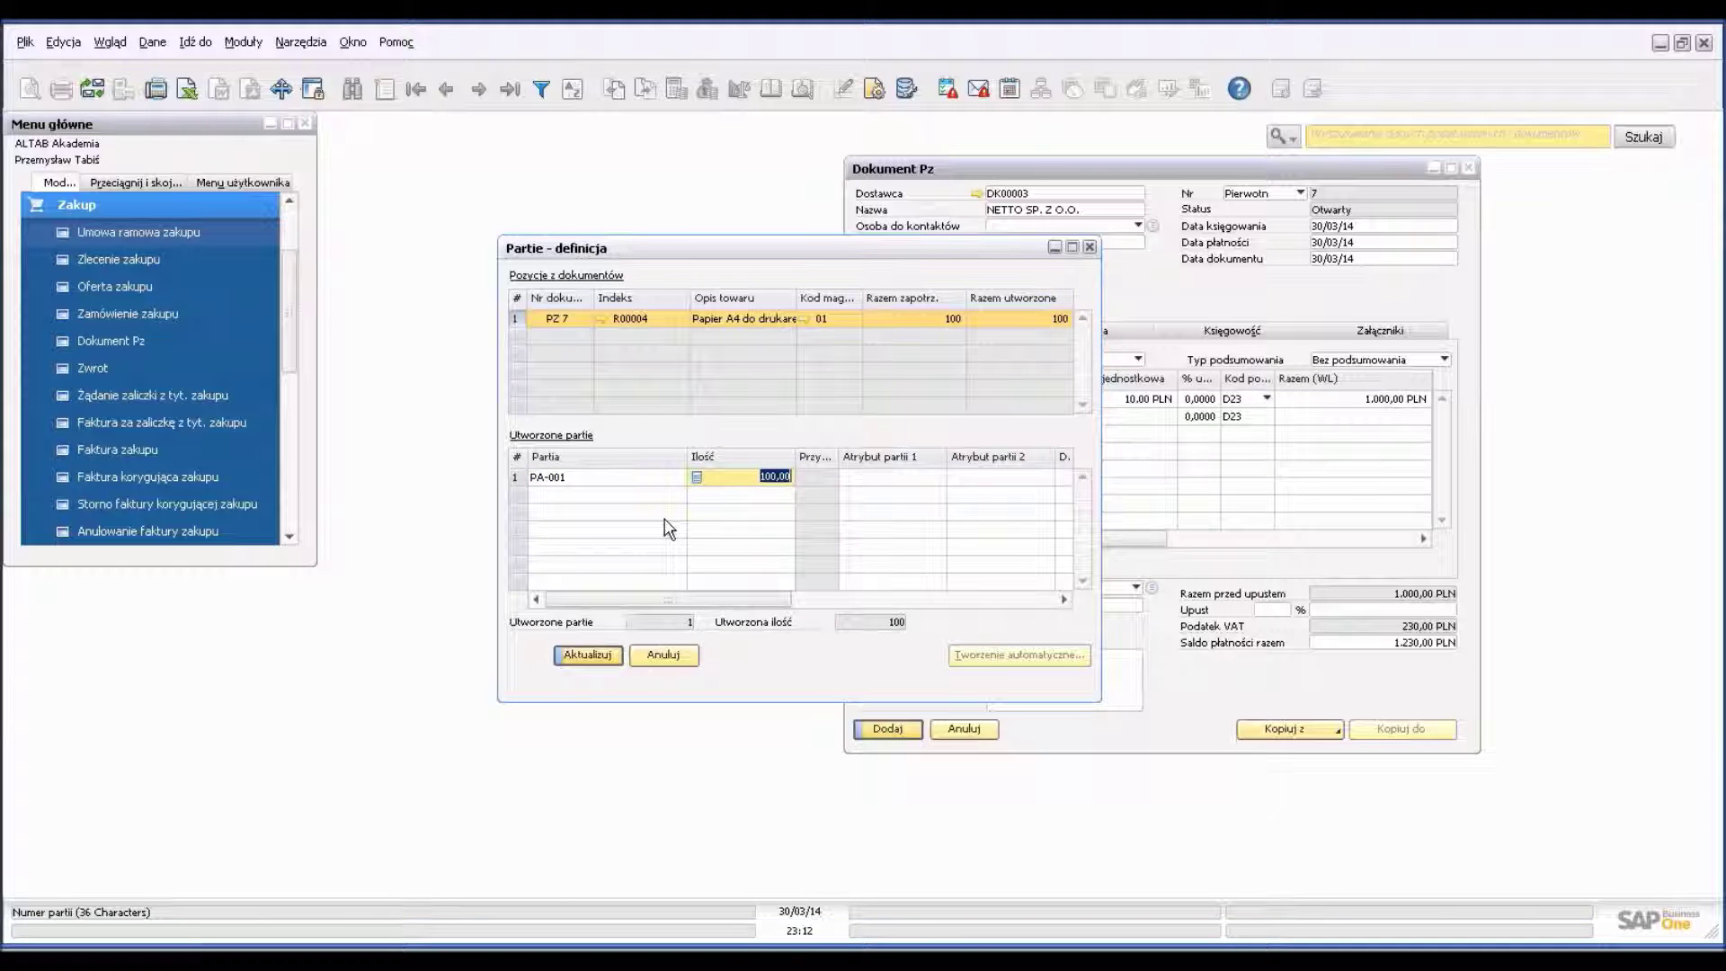
left_click(589, 656)
left_click(589, 656)
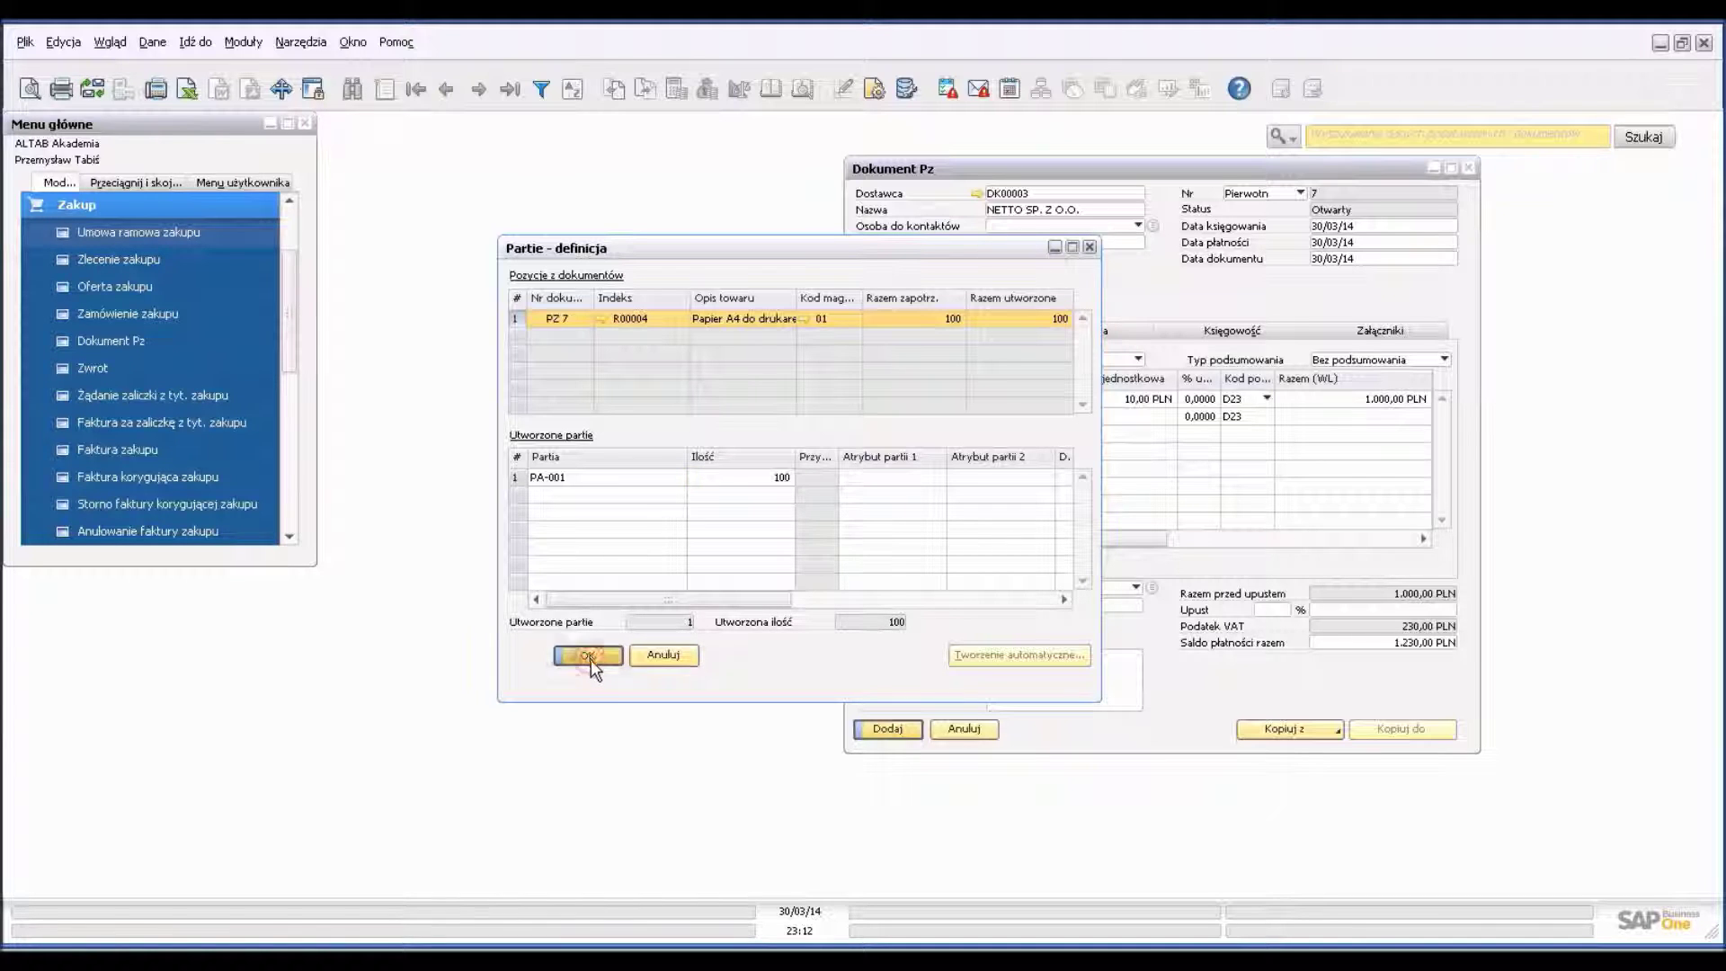
left_click(884, 732)
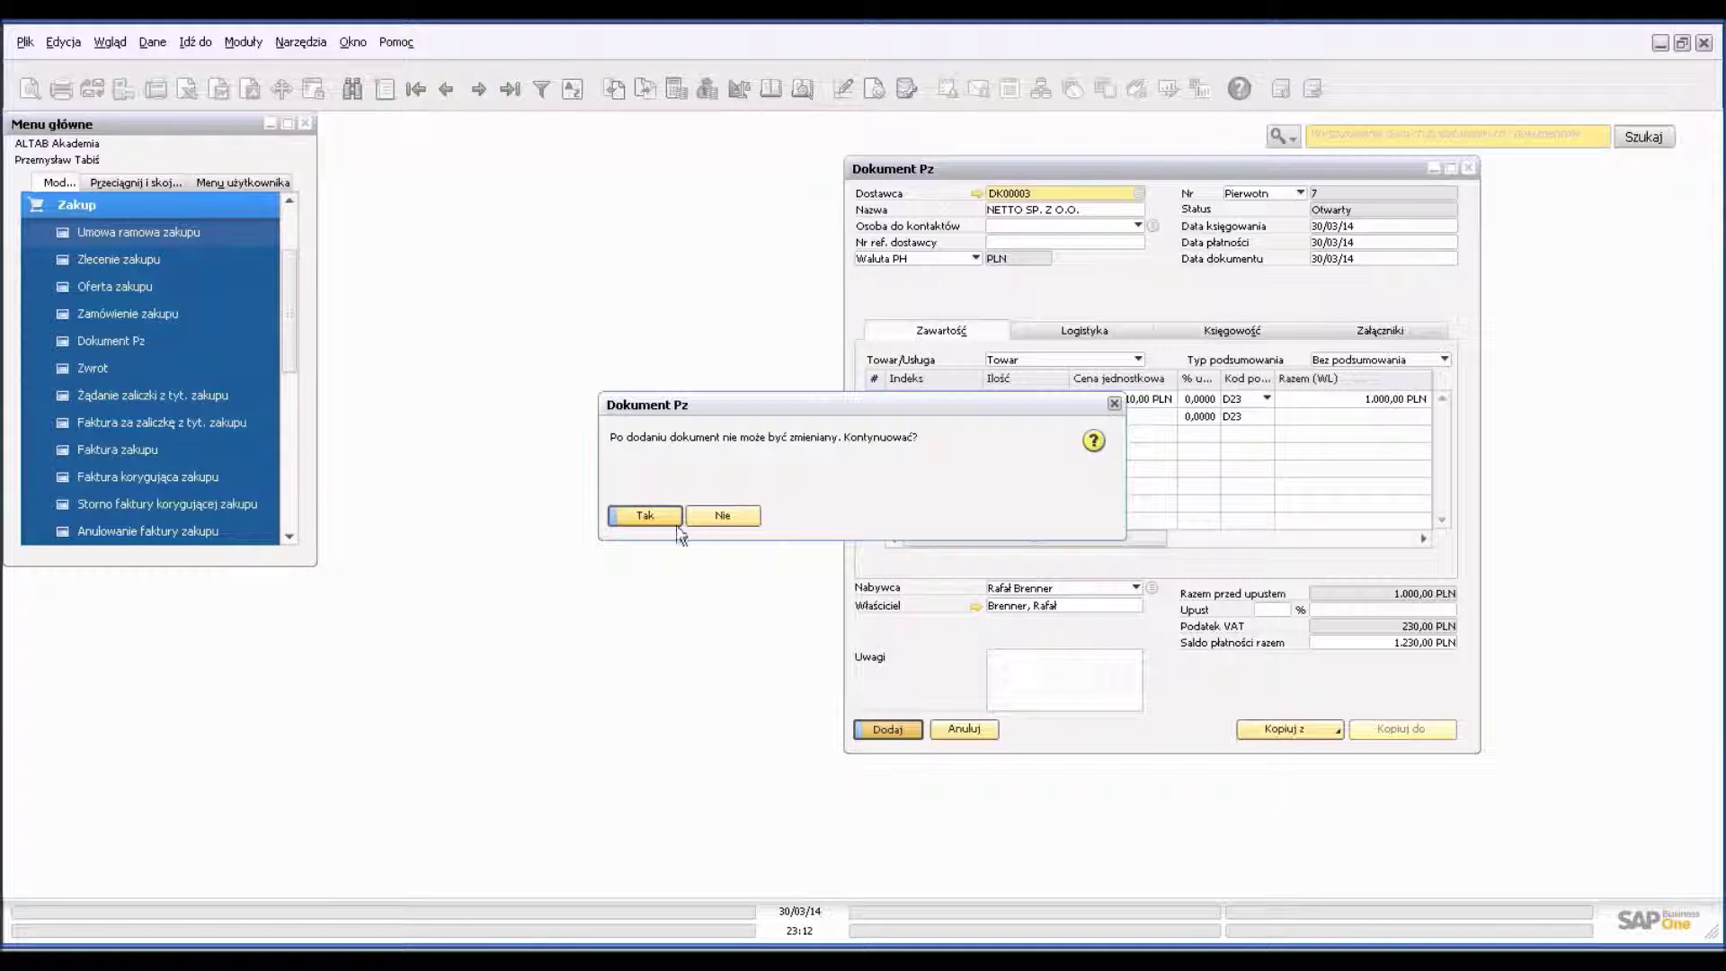
left_click(650, 519)
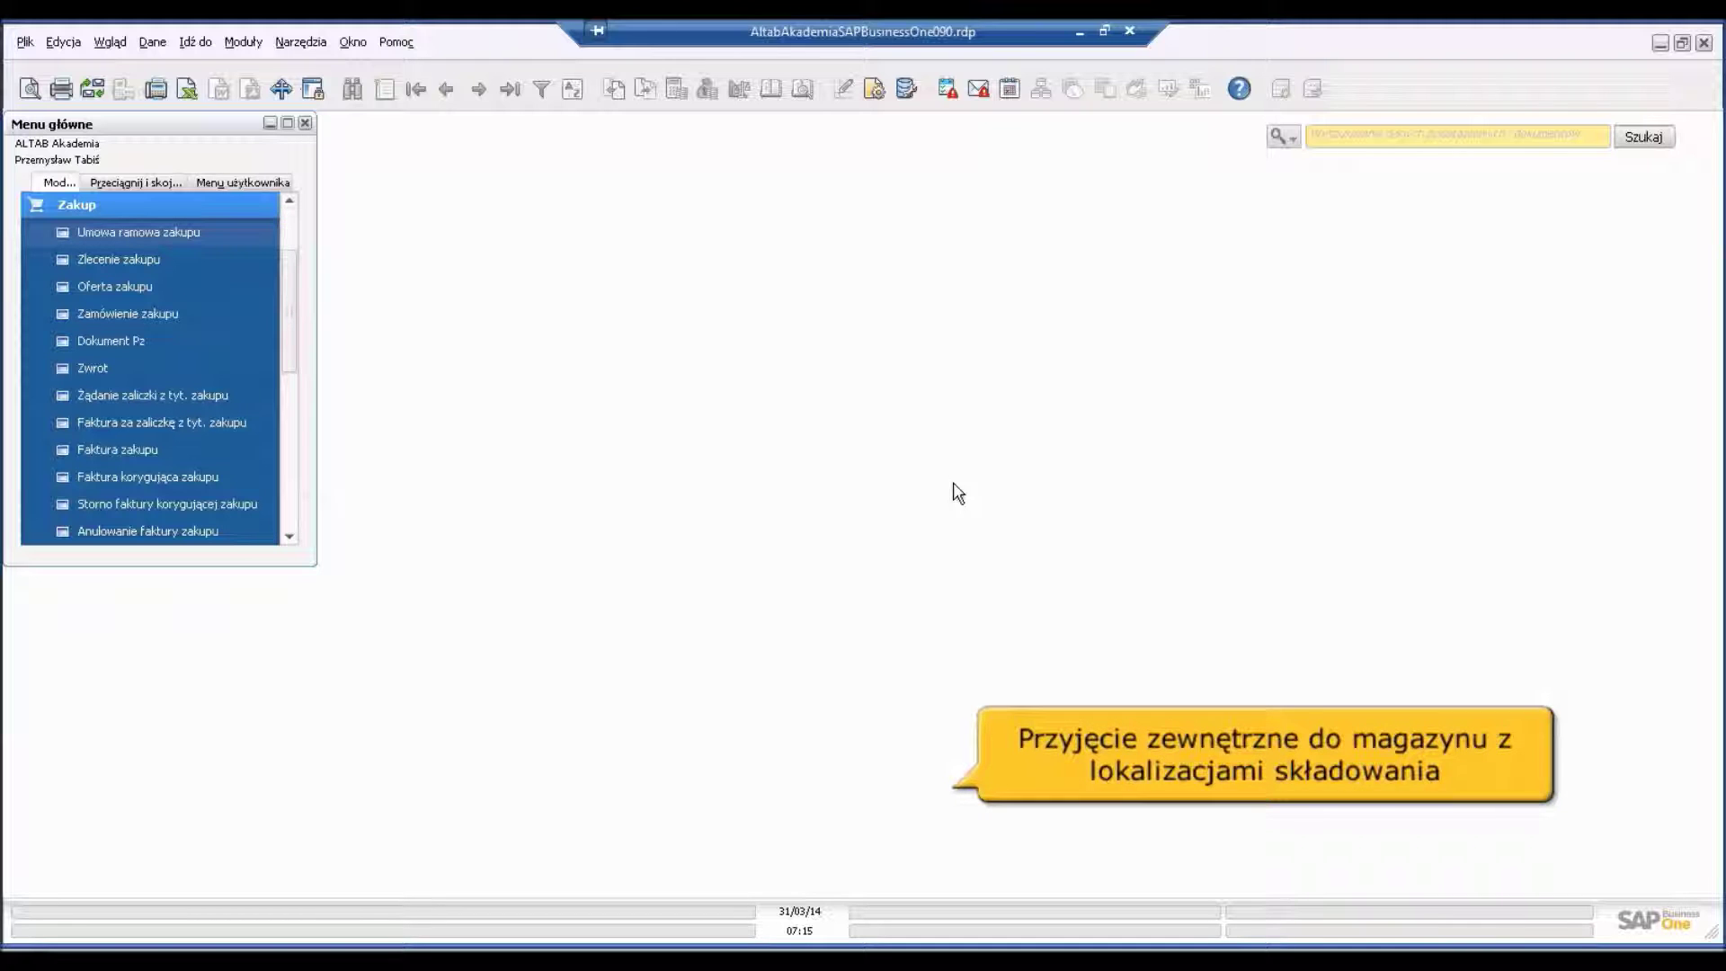
Step: Start another Dokument Pz and choose NETTO SP. Z O.O. as its supplier
left_click(112, 342)
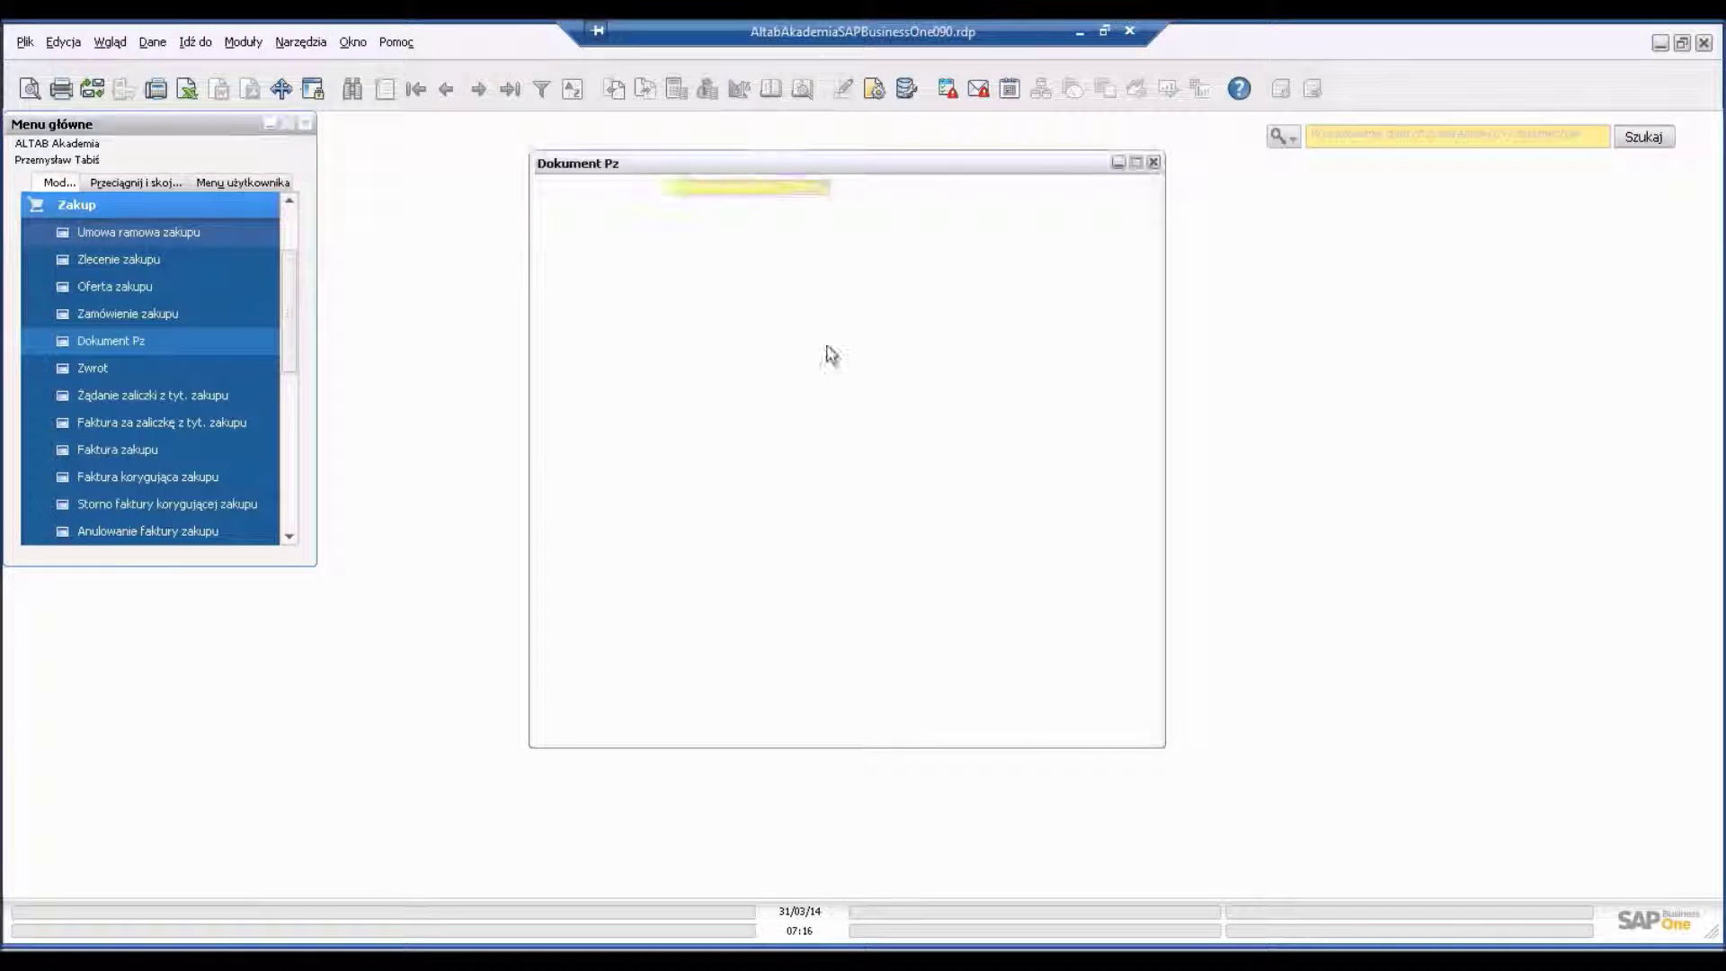
left_click(824, 188)
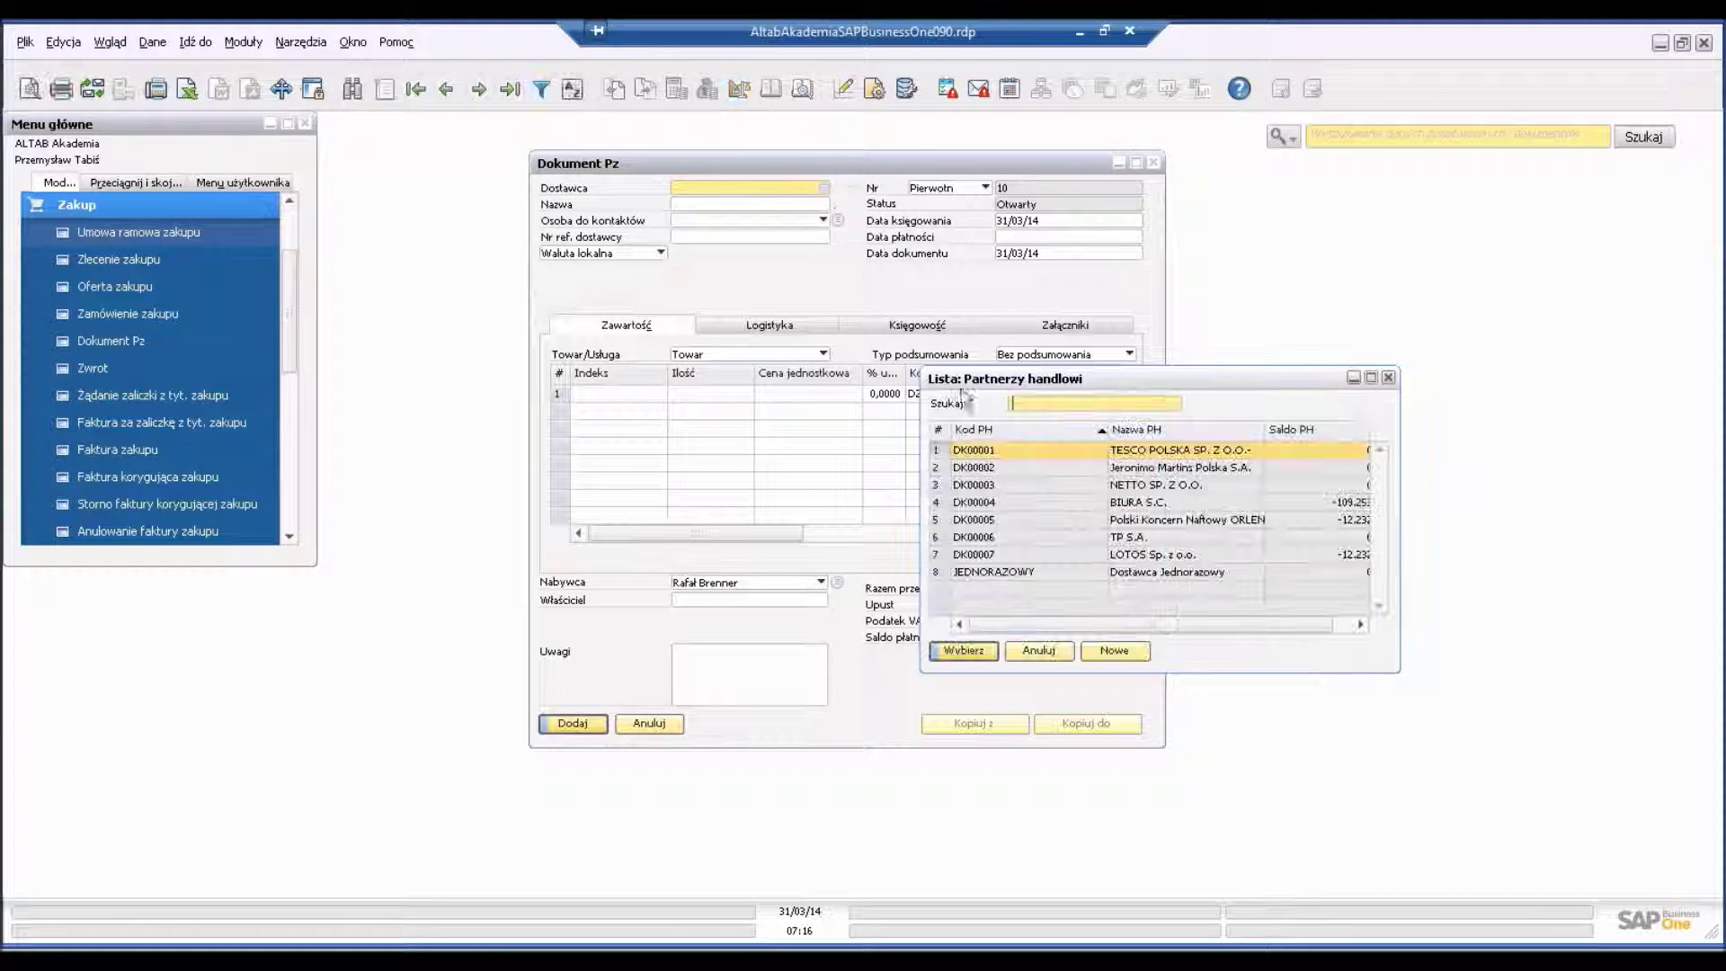
left_click(1157, 486)
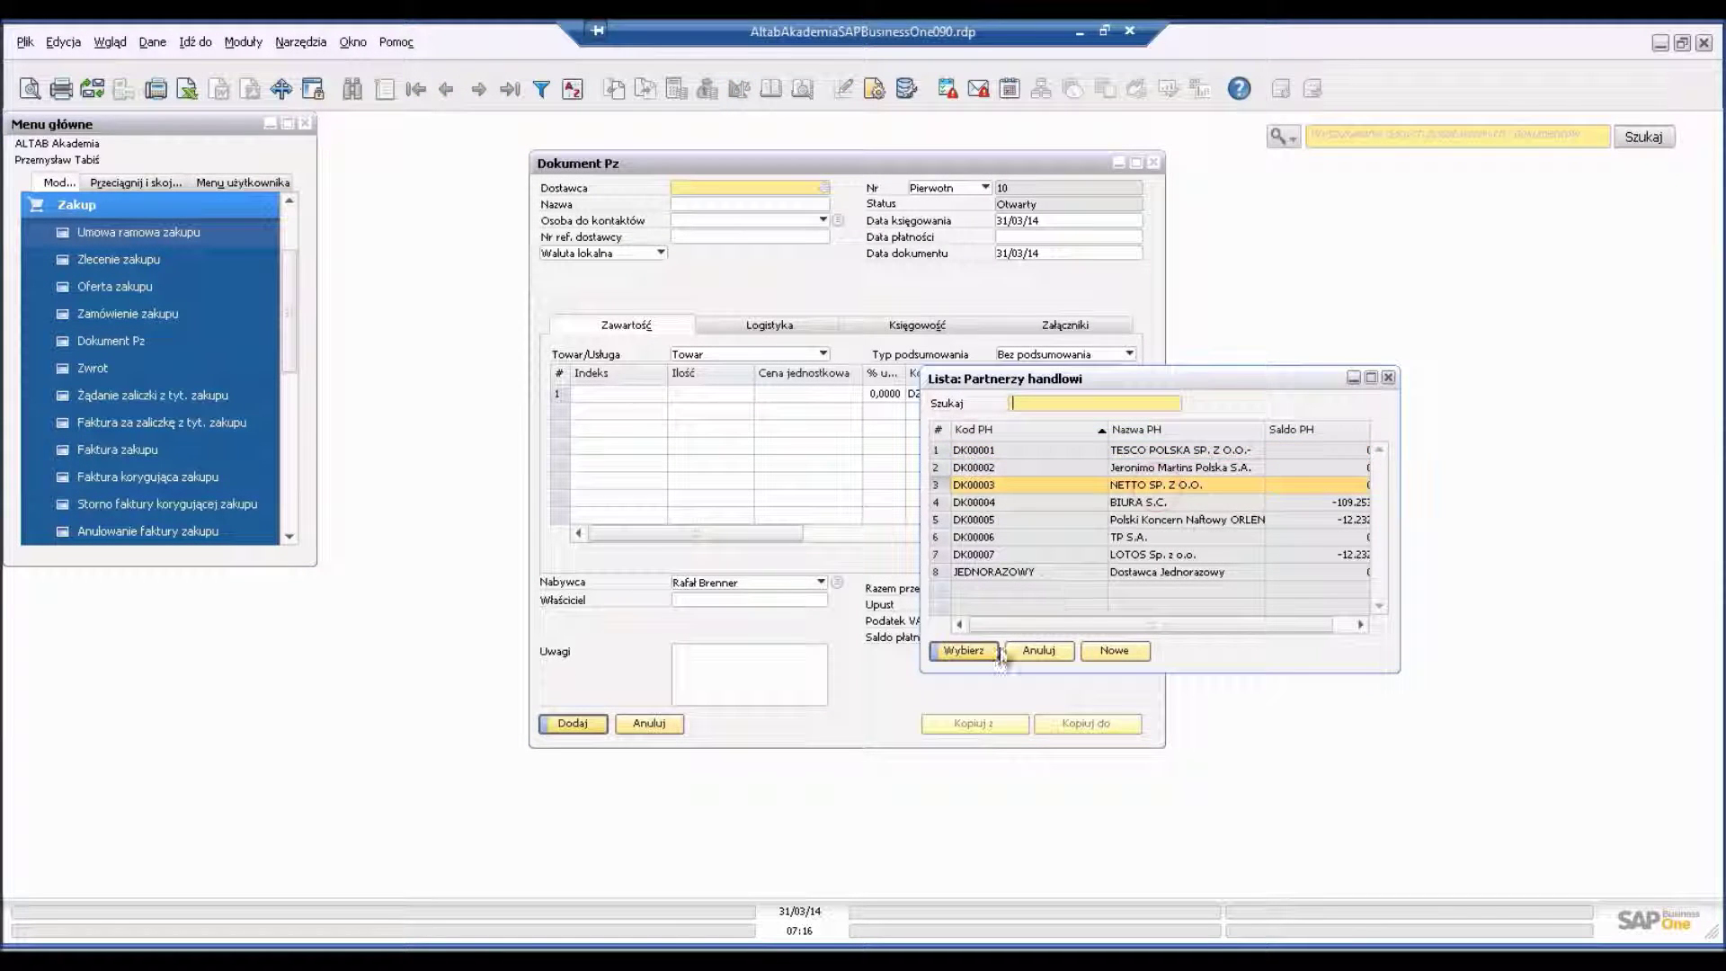
left_click(963, 653)
Step: Enter a line for item R00001, white A4 printer paper, with quantity 100
left_click(630, 394)
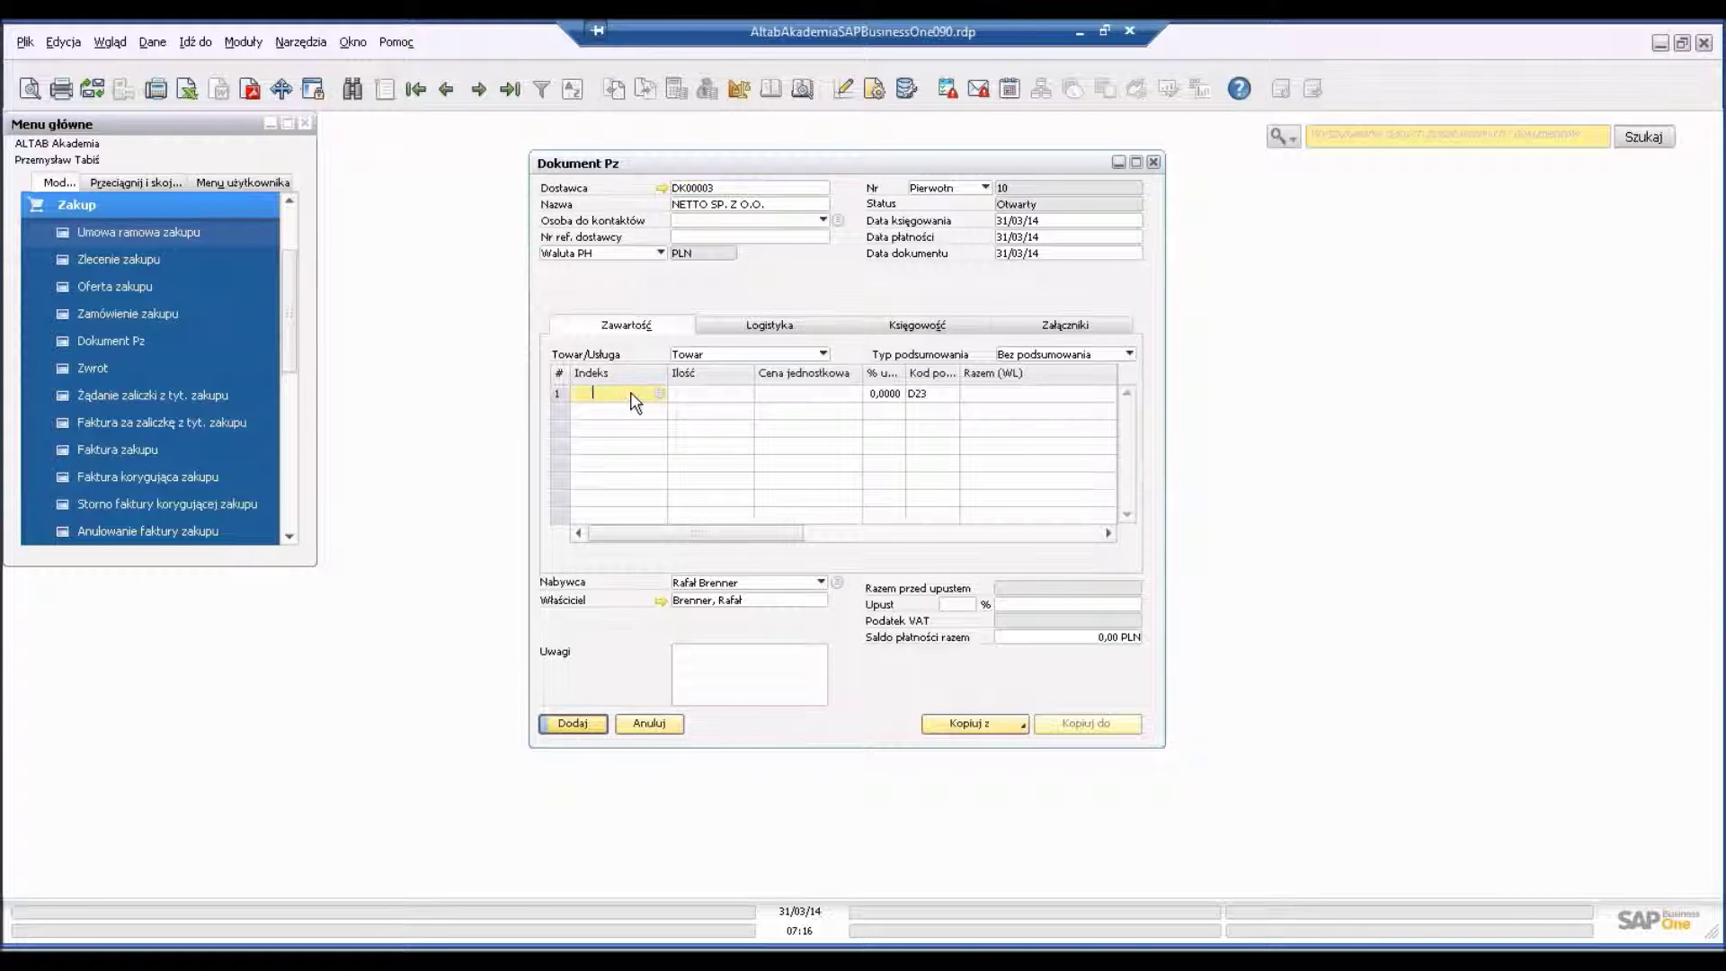
type("R0000")
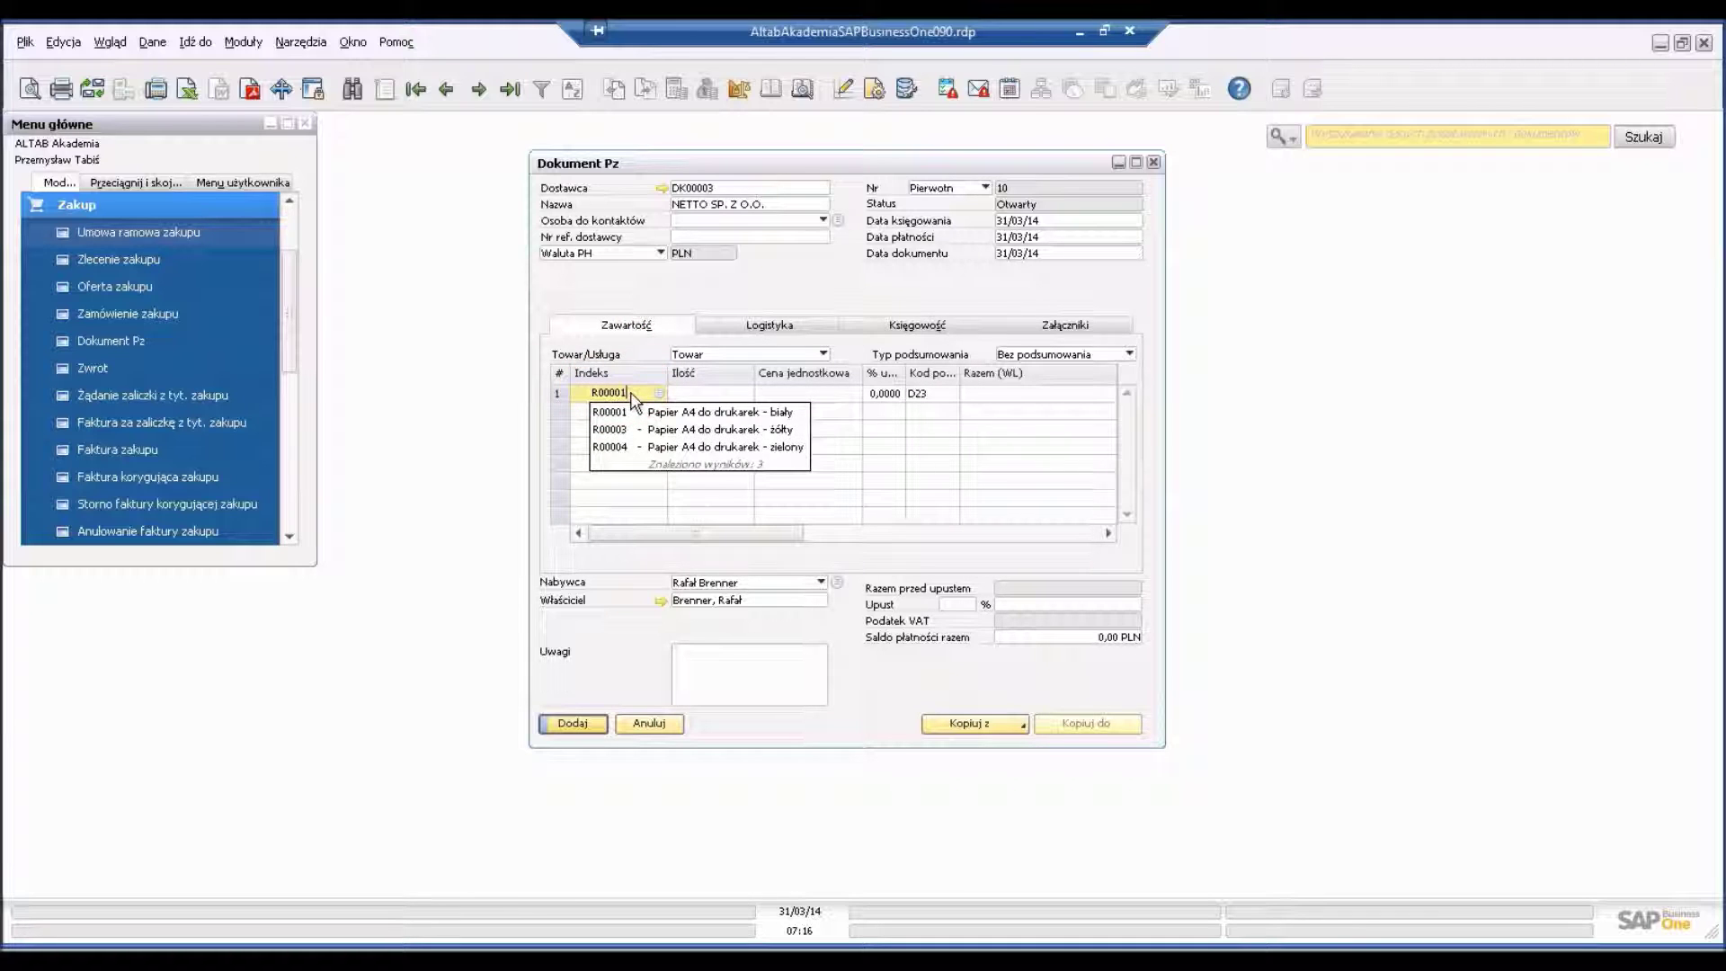
type("1")
left_click(677, 412)
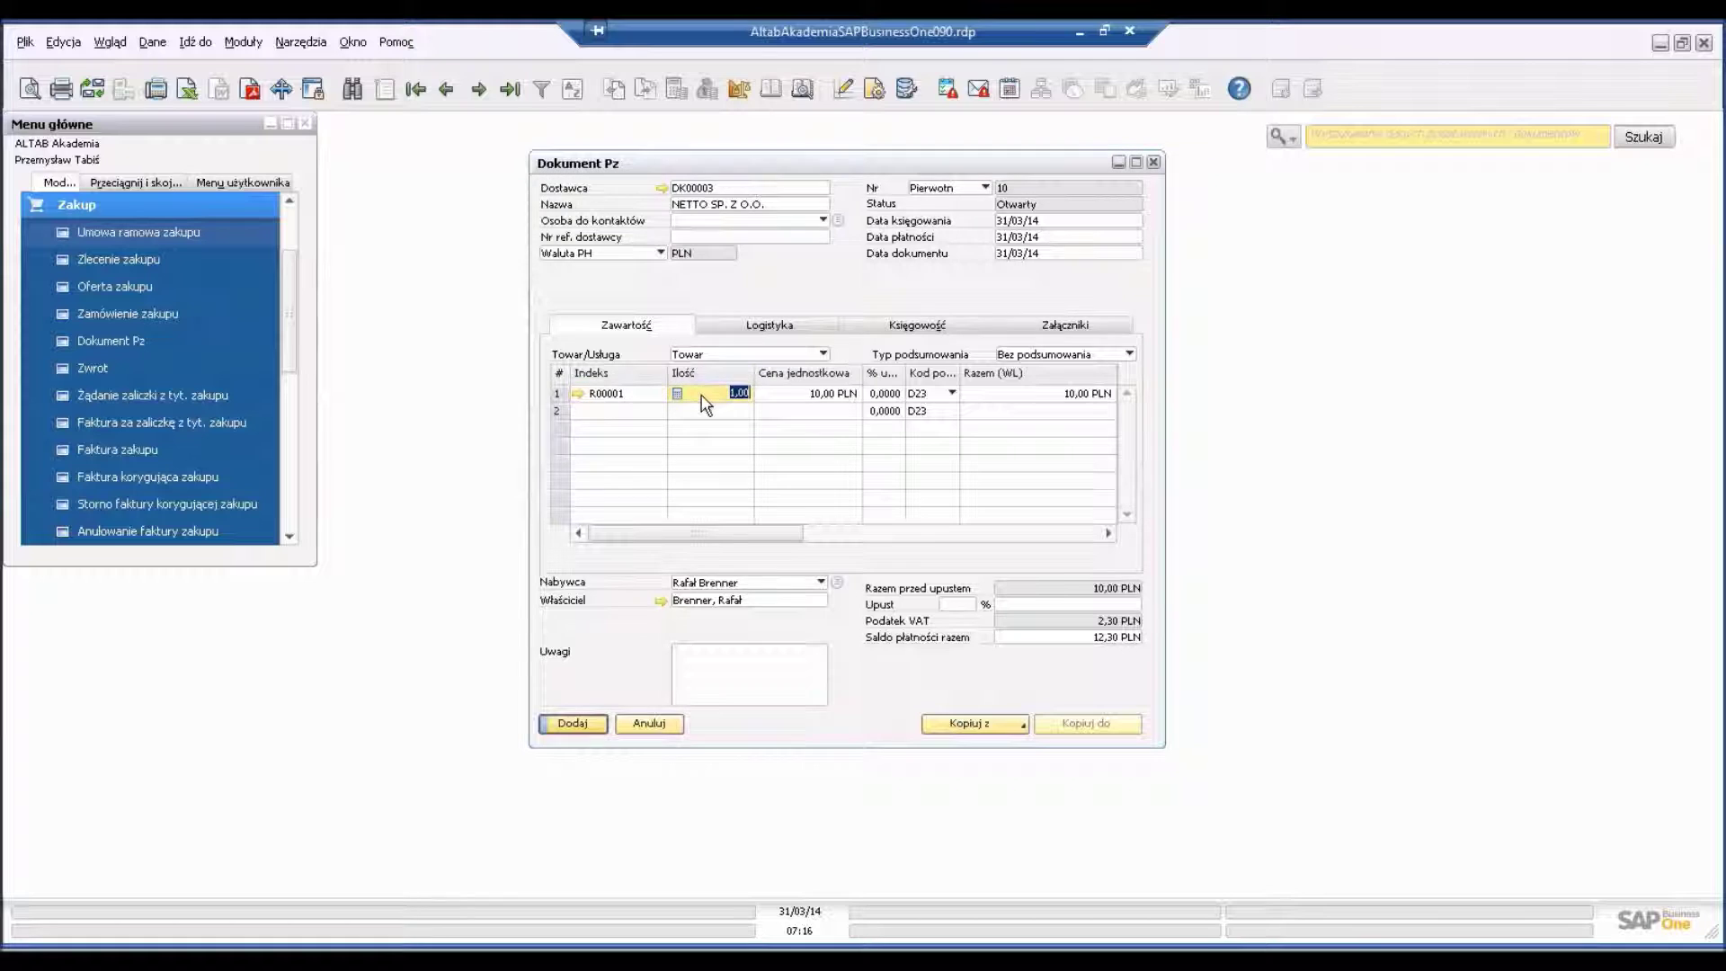
type("1000")
key("Tab")
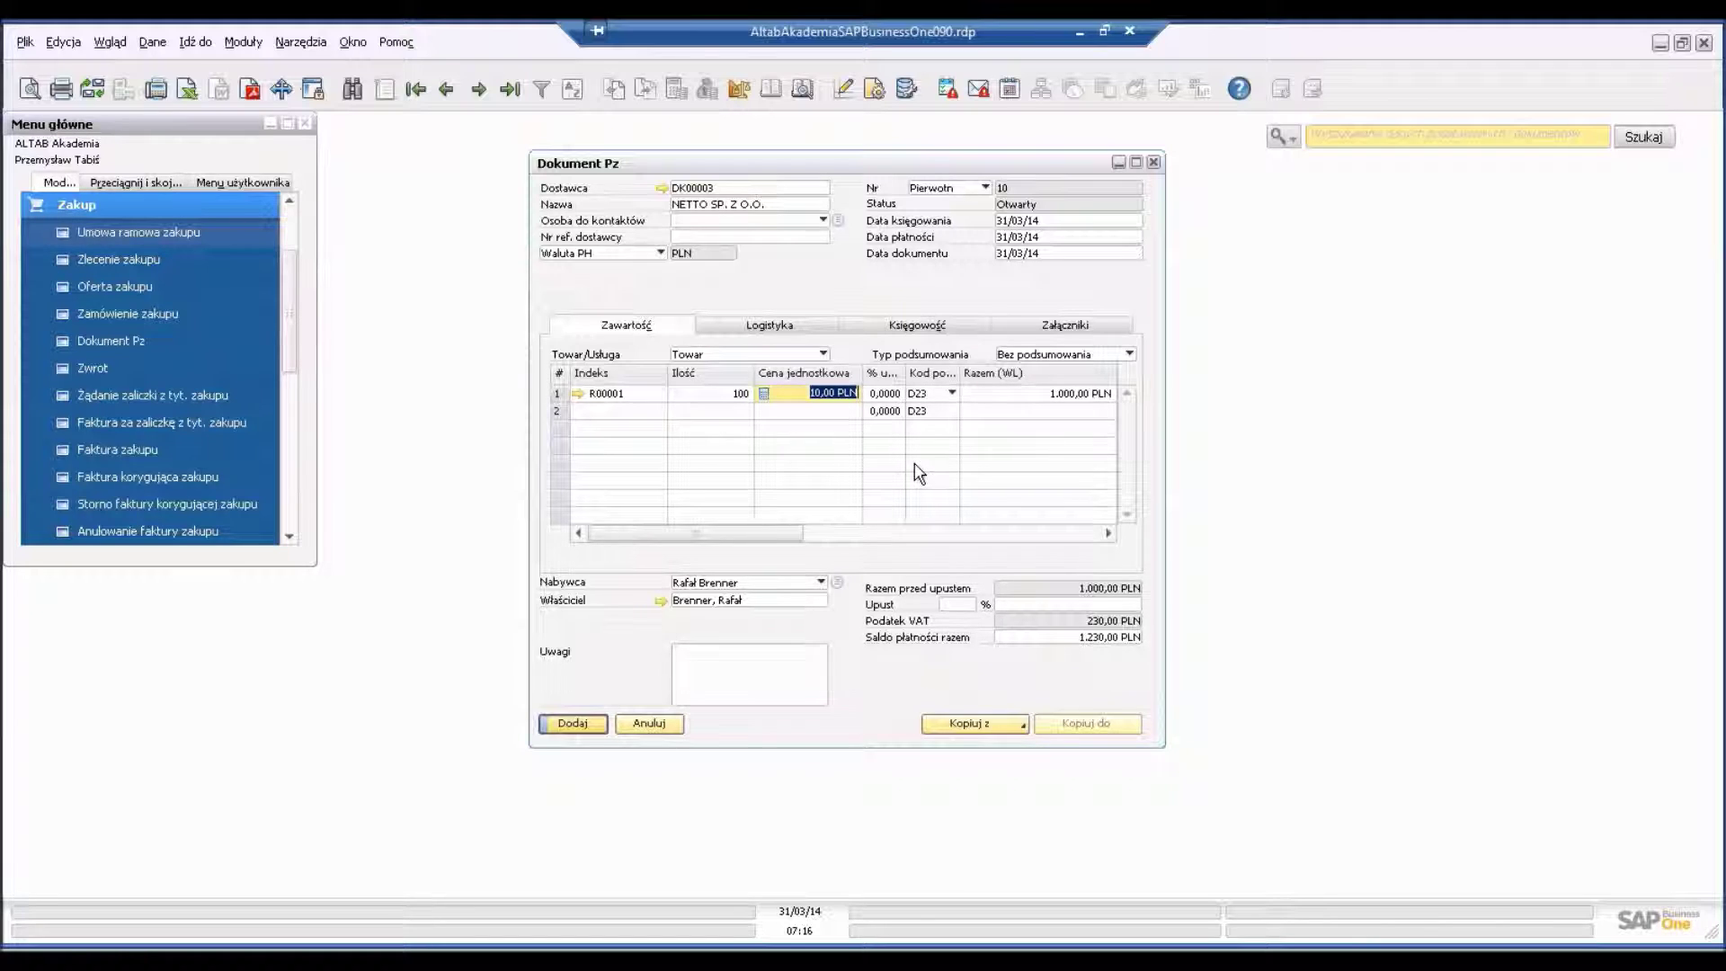
Step: Set the warehouse of the R00001 line to 07
left_click_drag(789, 533, 920, 539)
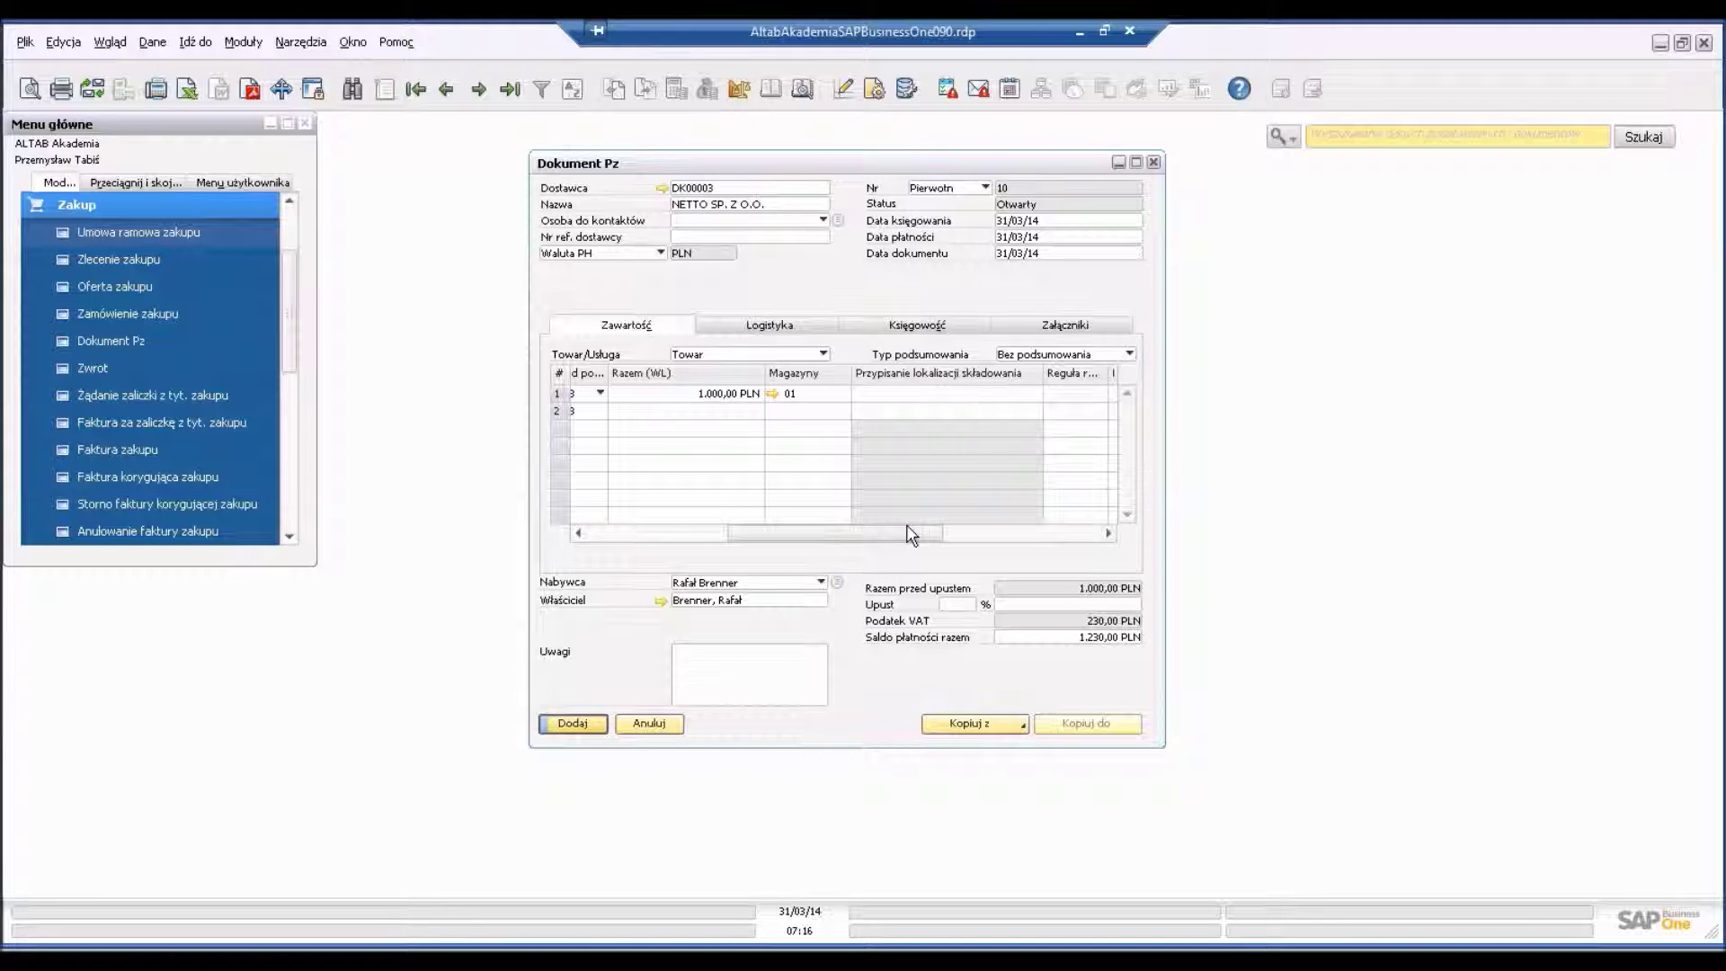
left_click(836, 396)
type("07")
key("Down")
type("07")
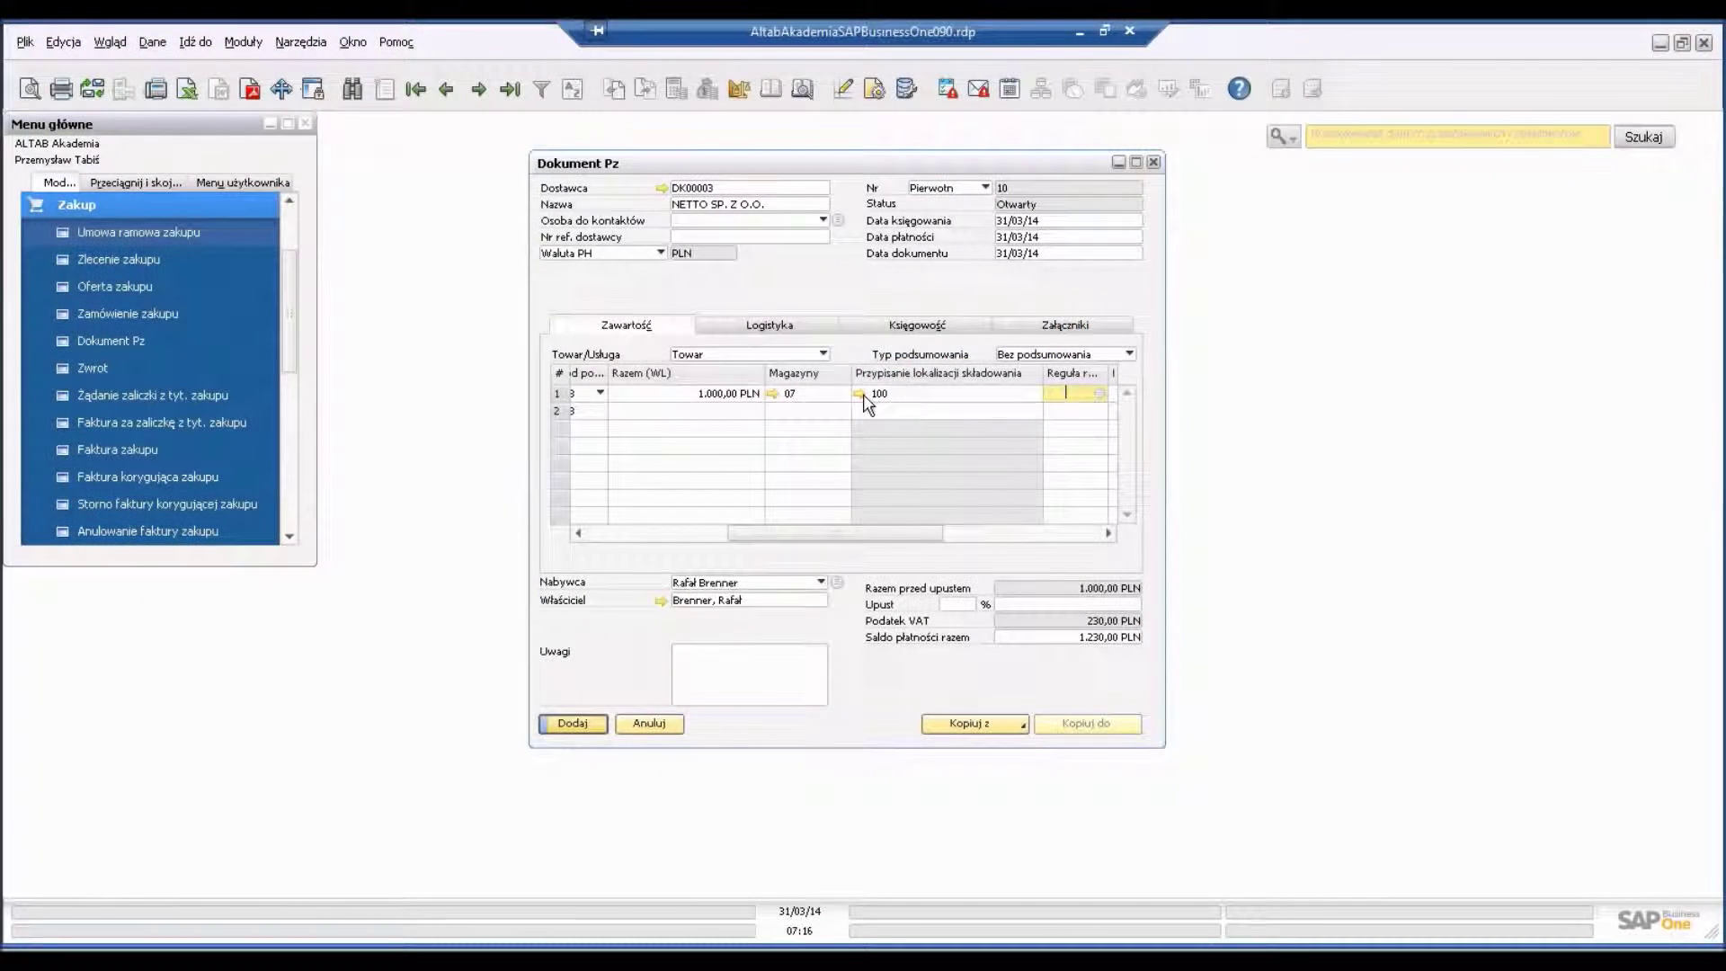
Step: Open the storage location assignment for the R00001 line and allocate 50 units to location 07-R1-P3-S1
left_click(859, 393)
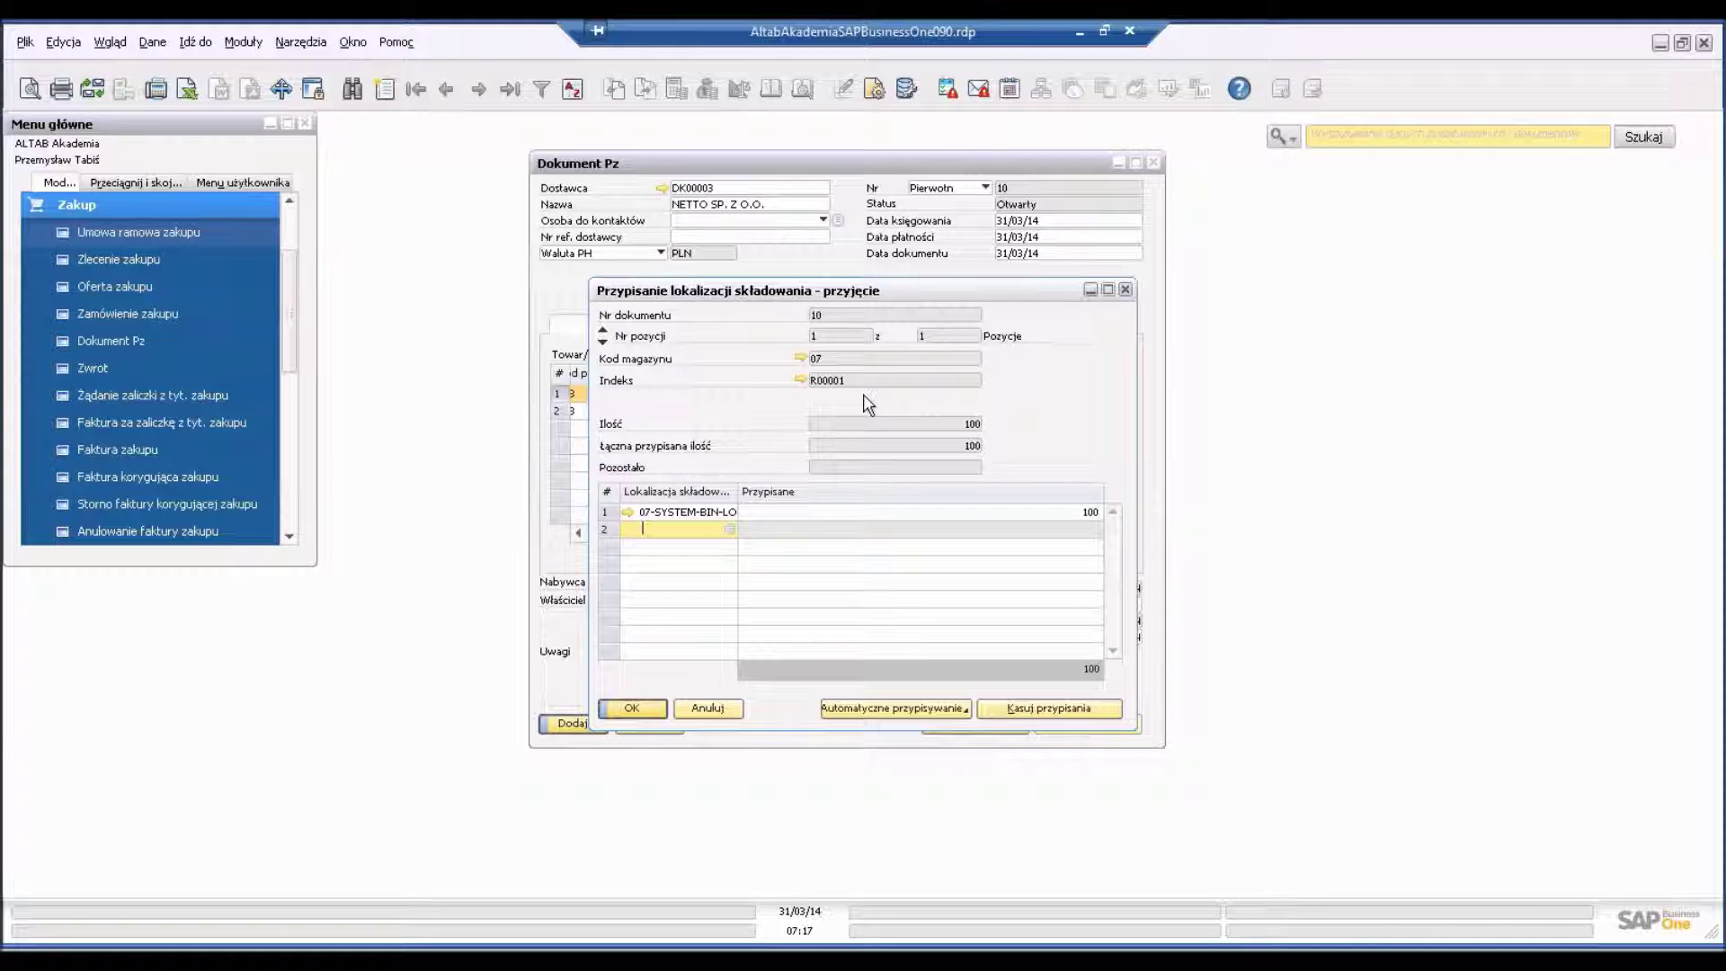
left_click(709, 510)
left_click(728, 511)
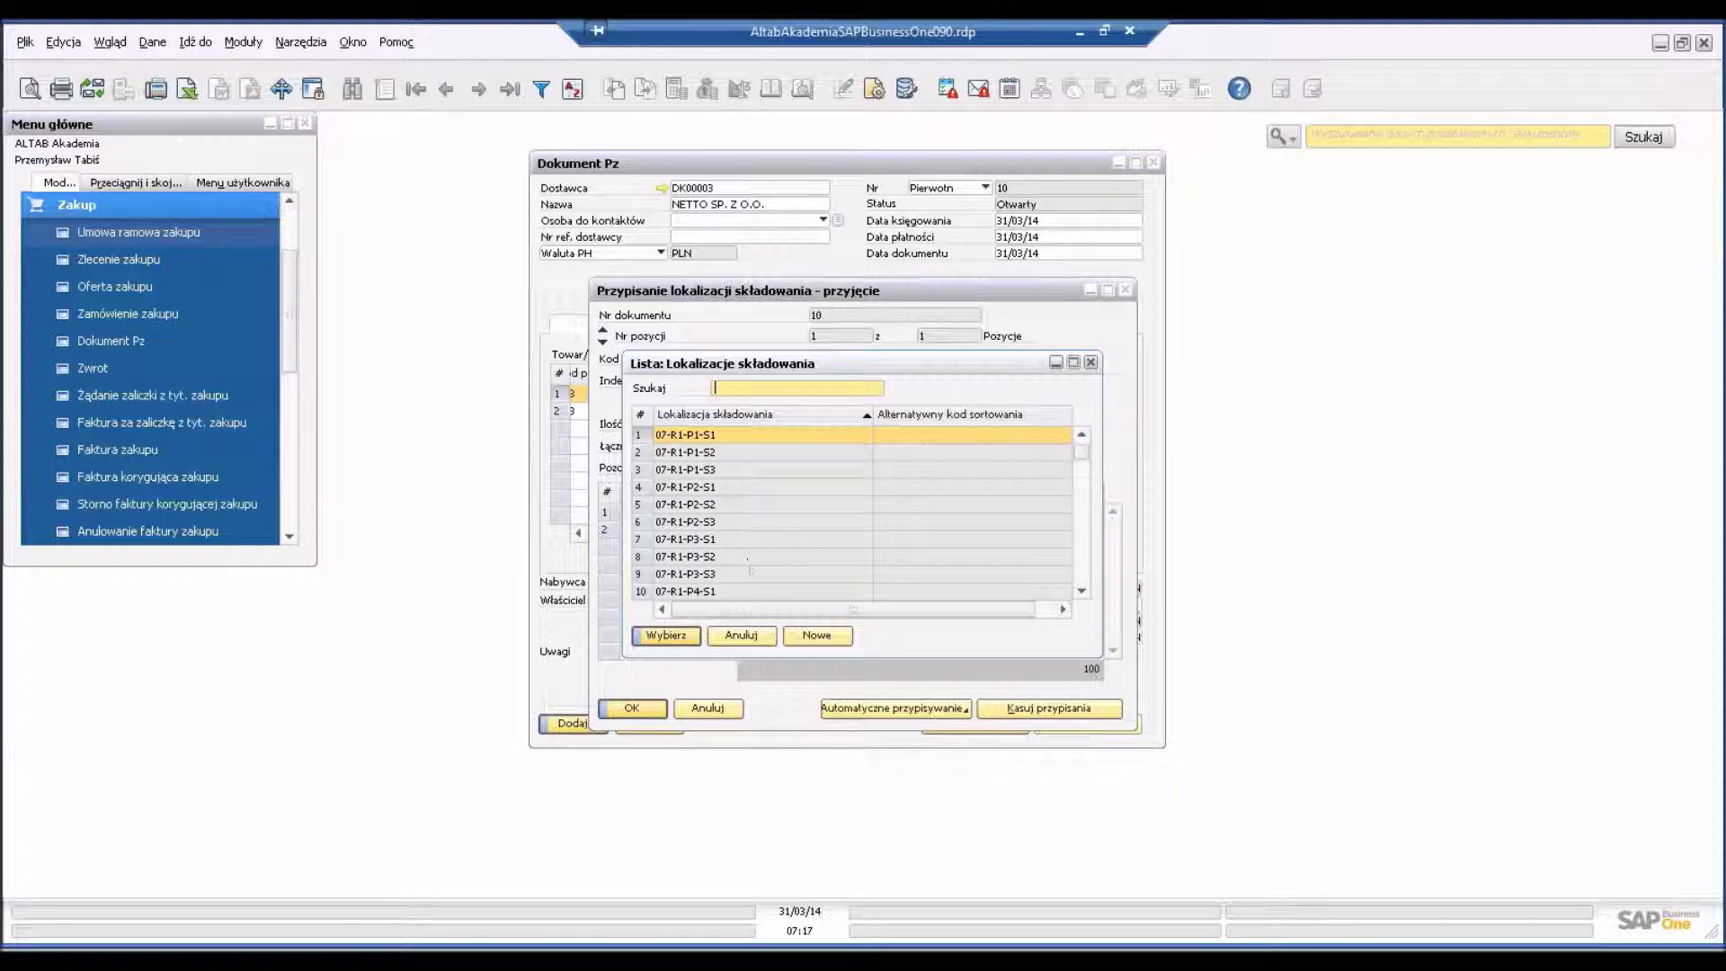
left_click(729, 537)
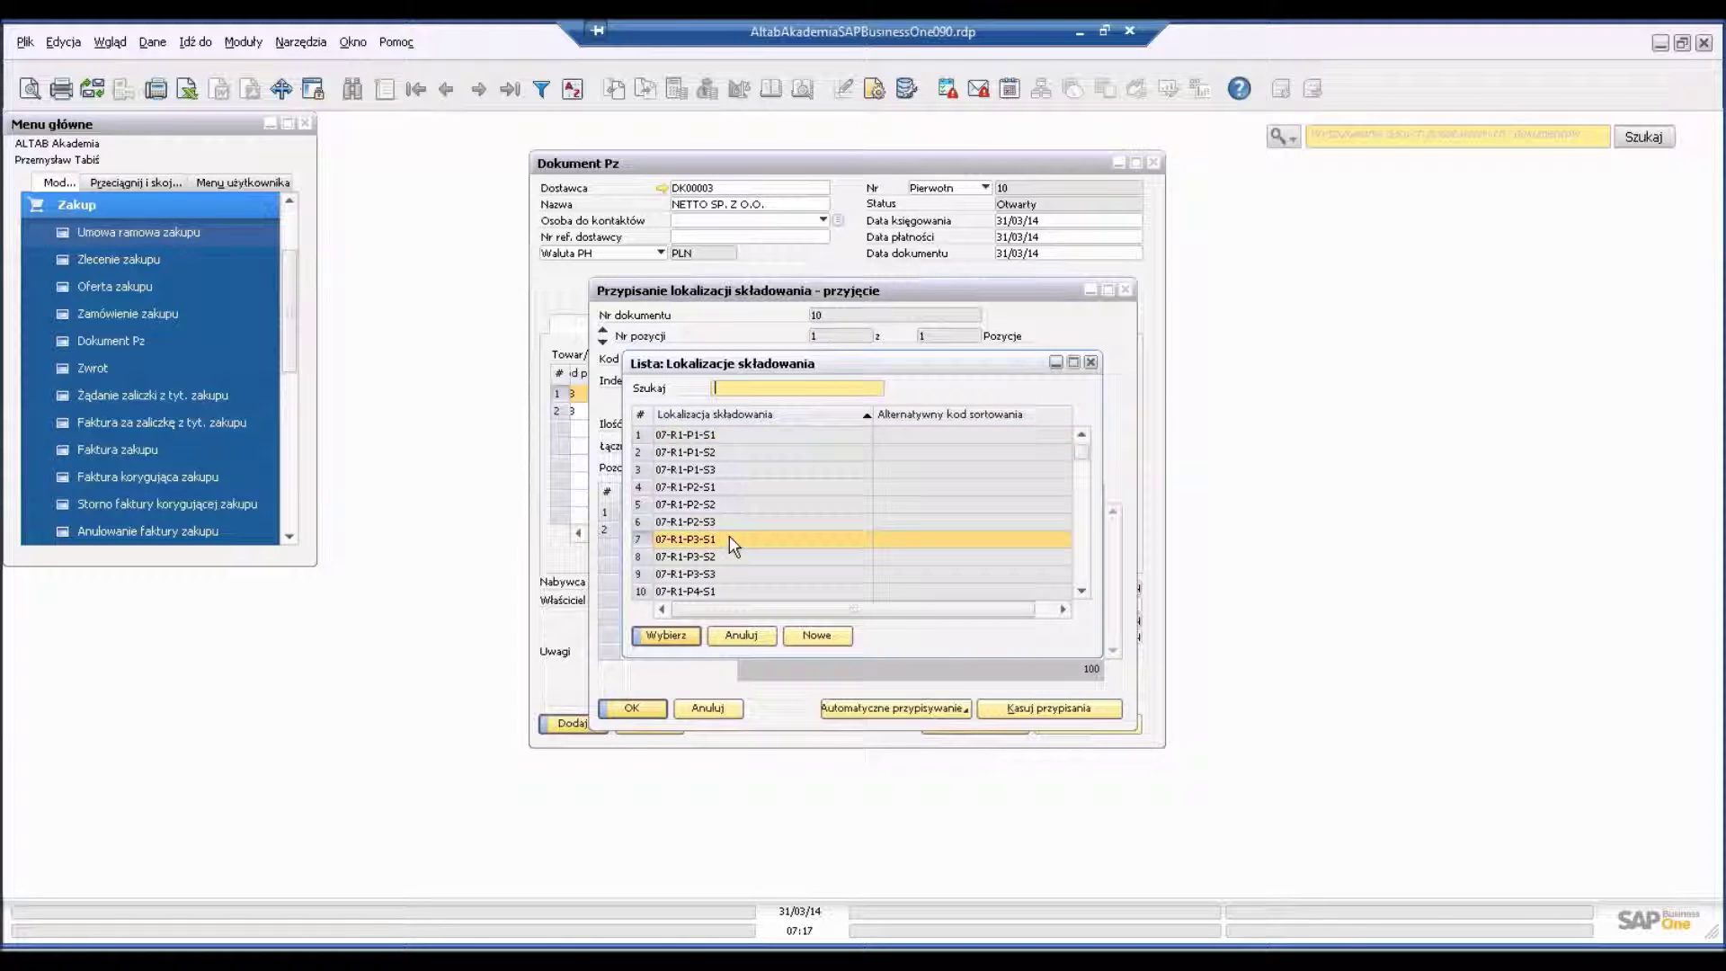
left_click(682, 633)
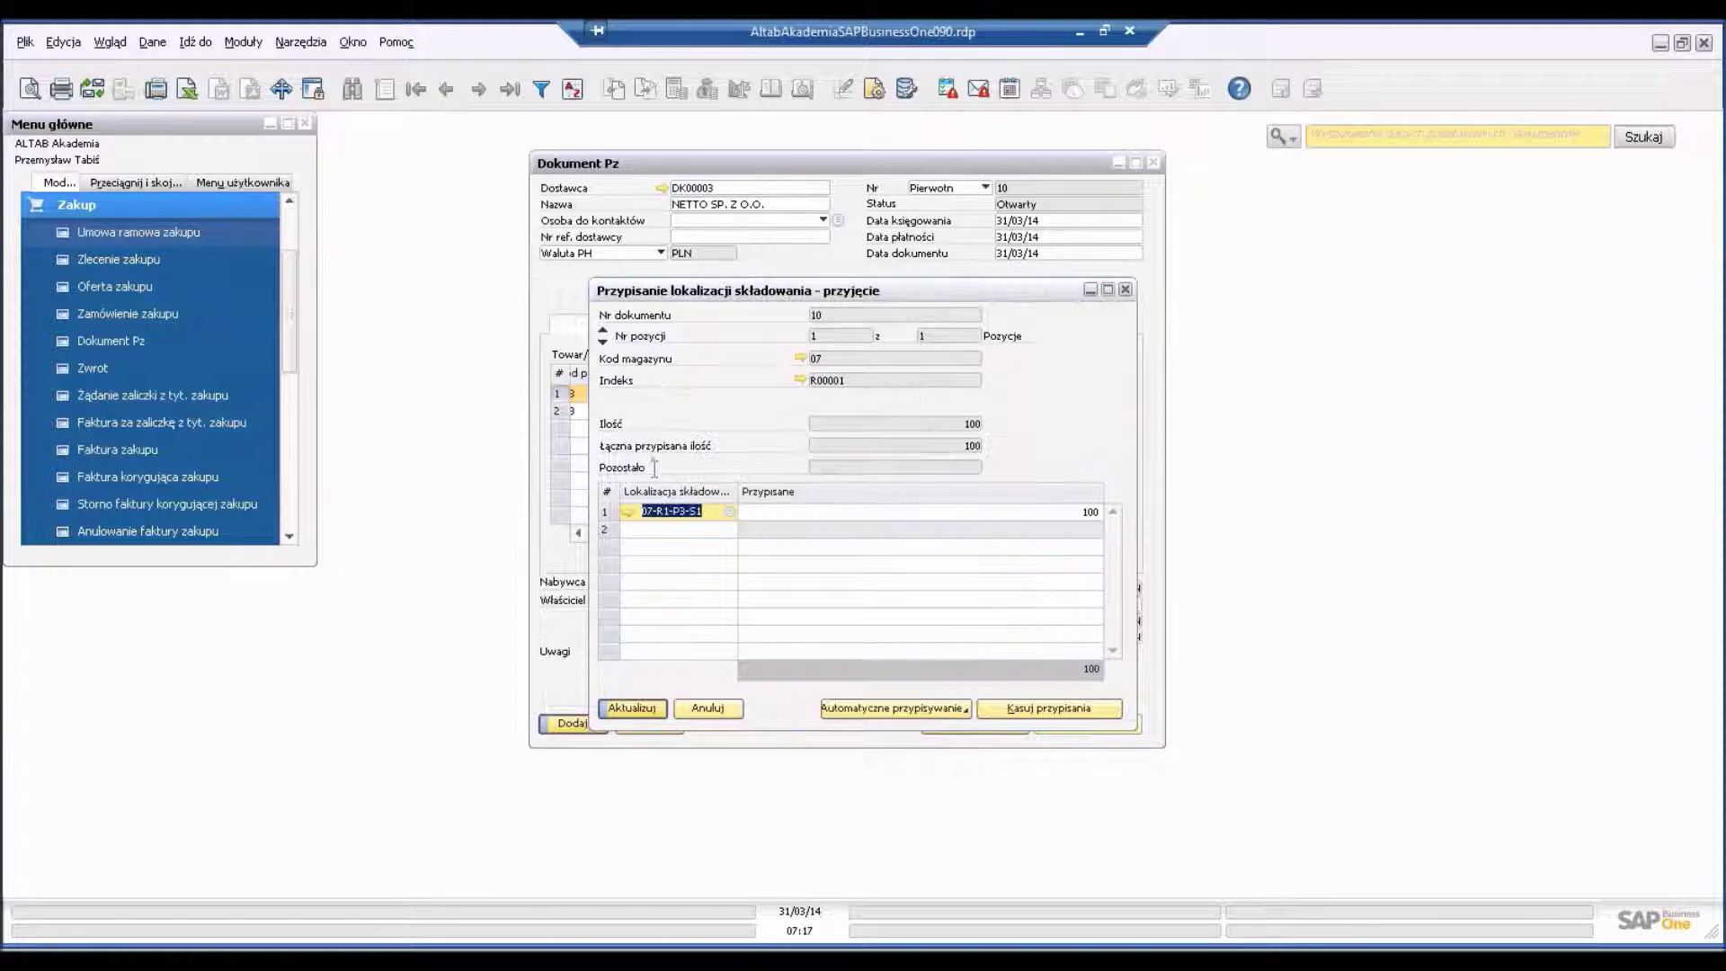
left_click(847, 514)
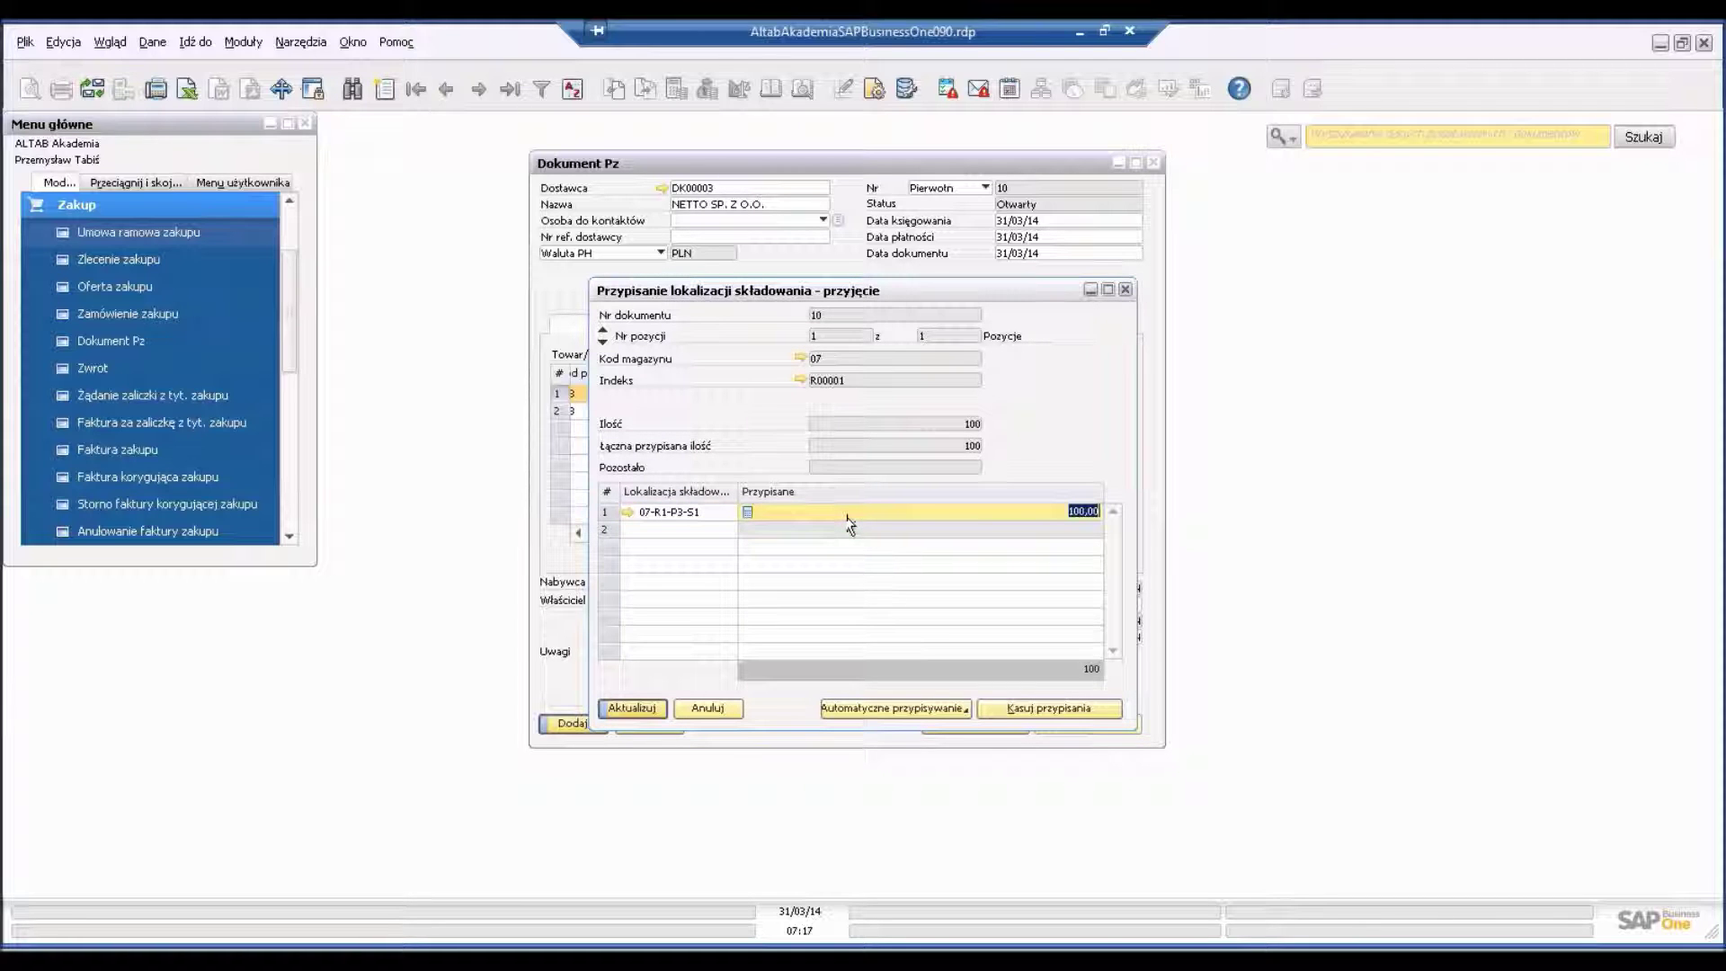
type("50")
key("Tab")
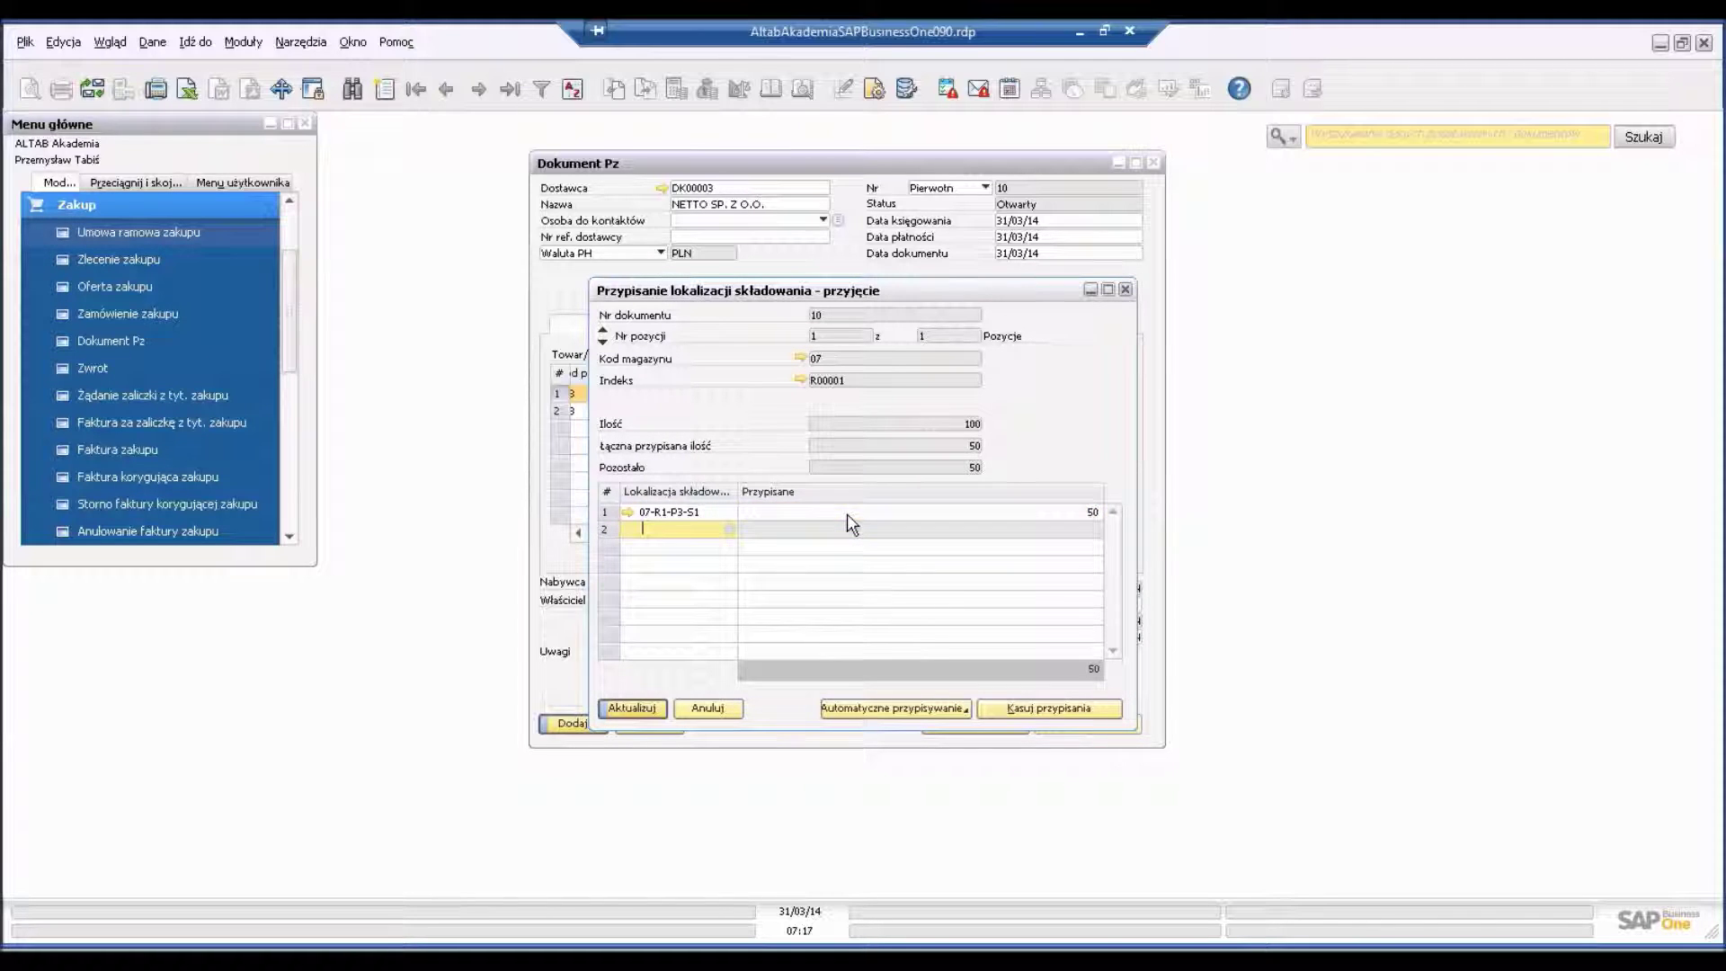
Step: Assign another 50 units of R00001 to storage location 07-R1-P3-S2
left_click(727, 535)
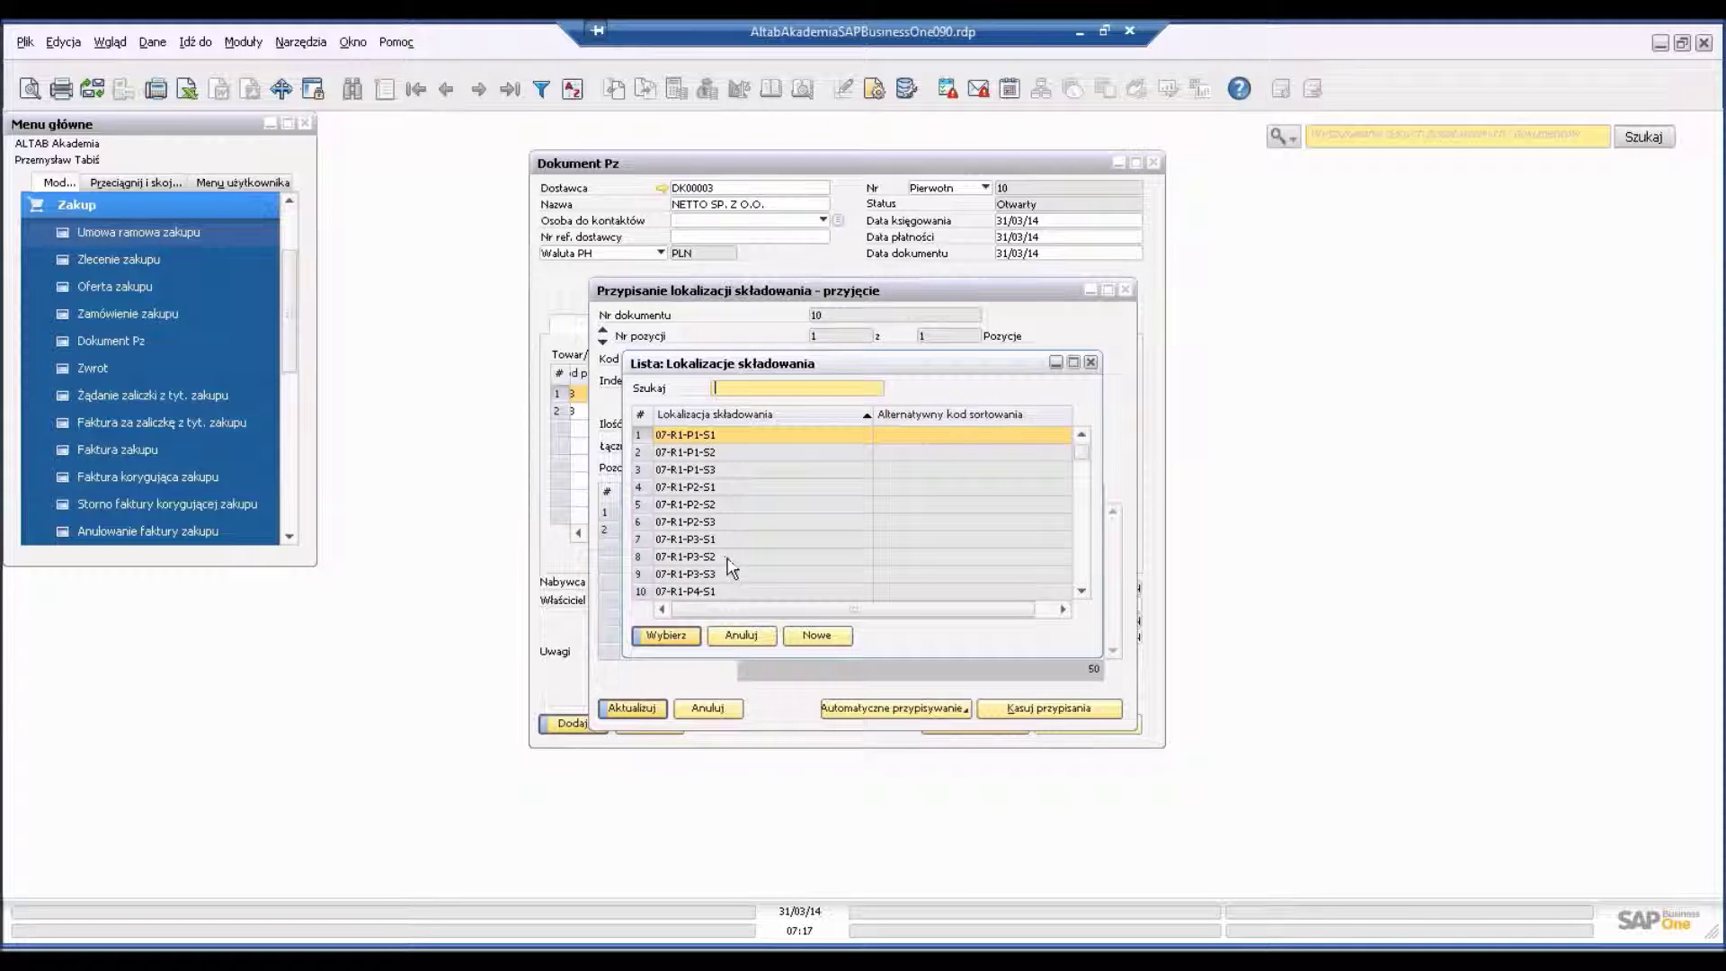
left_click(724, 557)
left_click(665, 635)
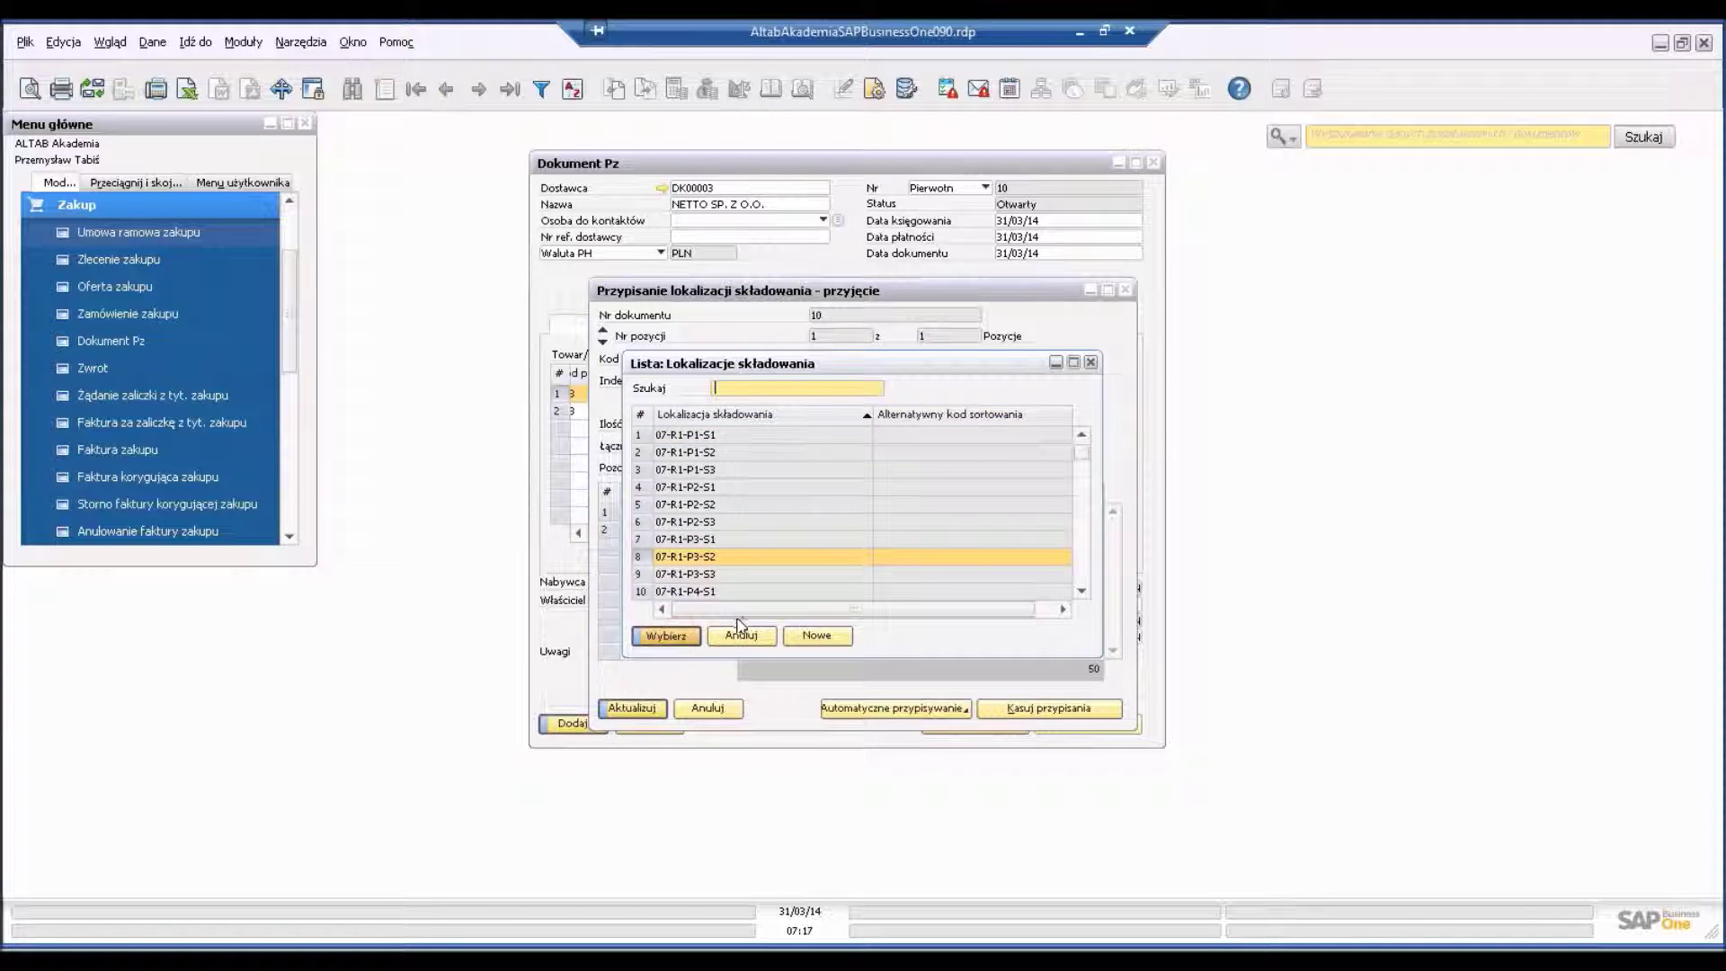
left_click(872, 528)
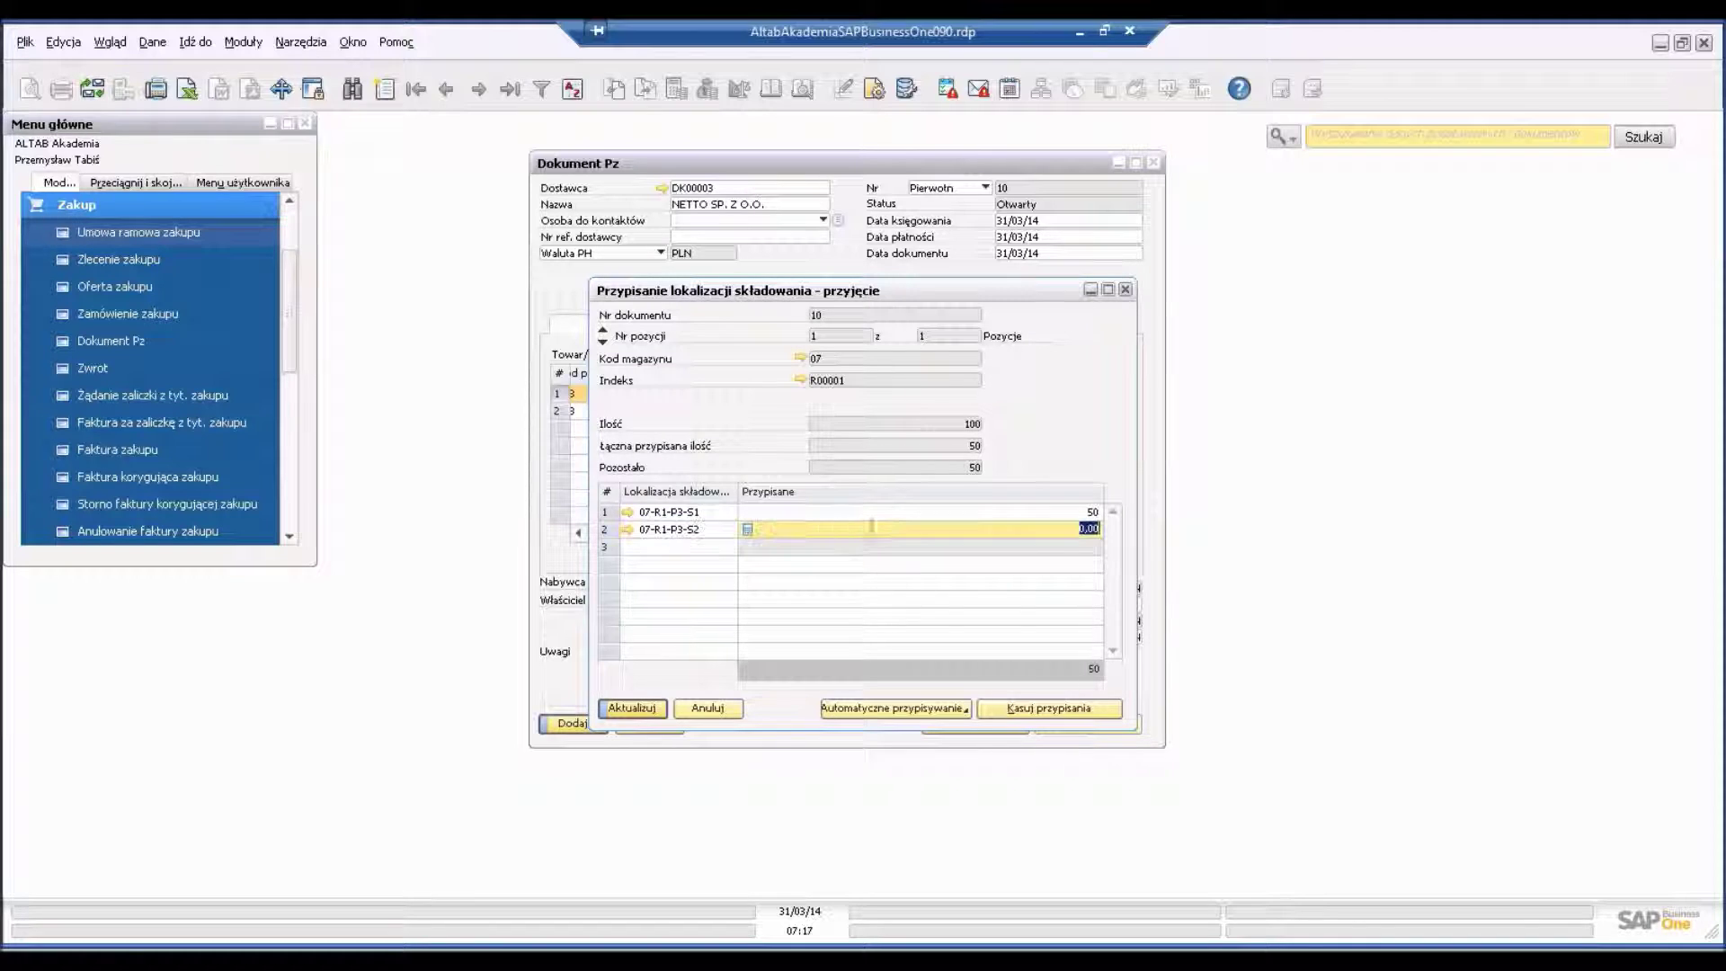
type("50")
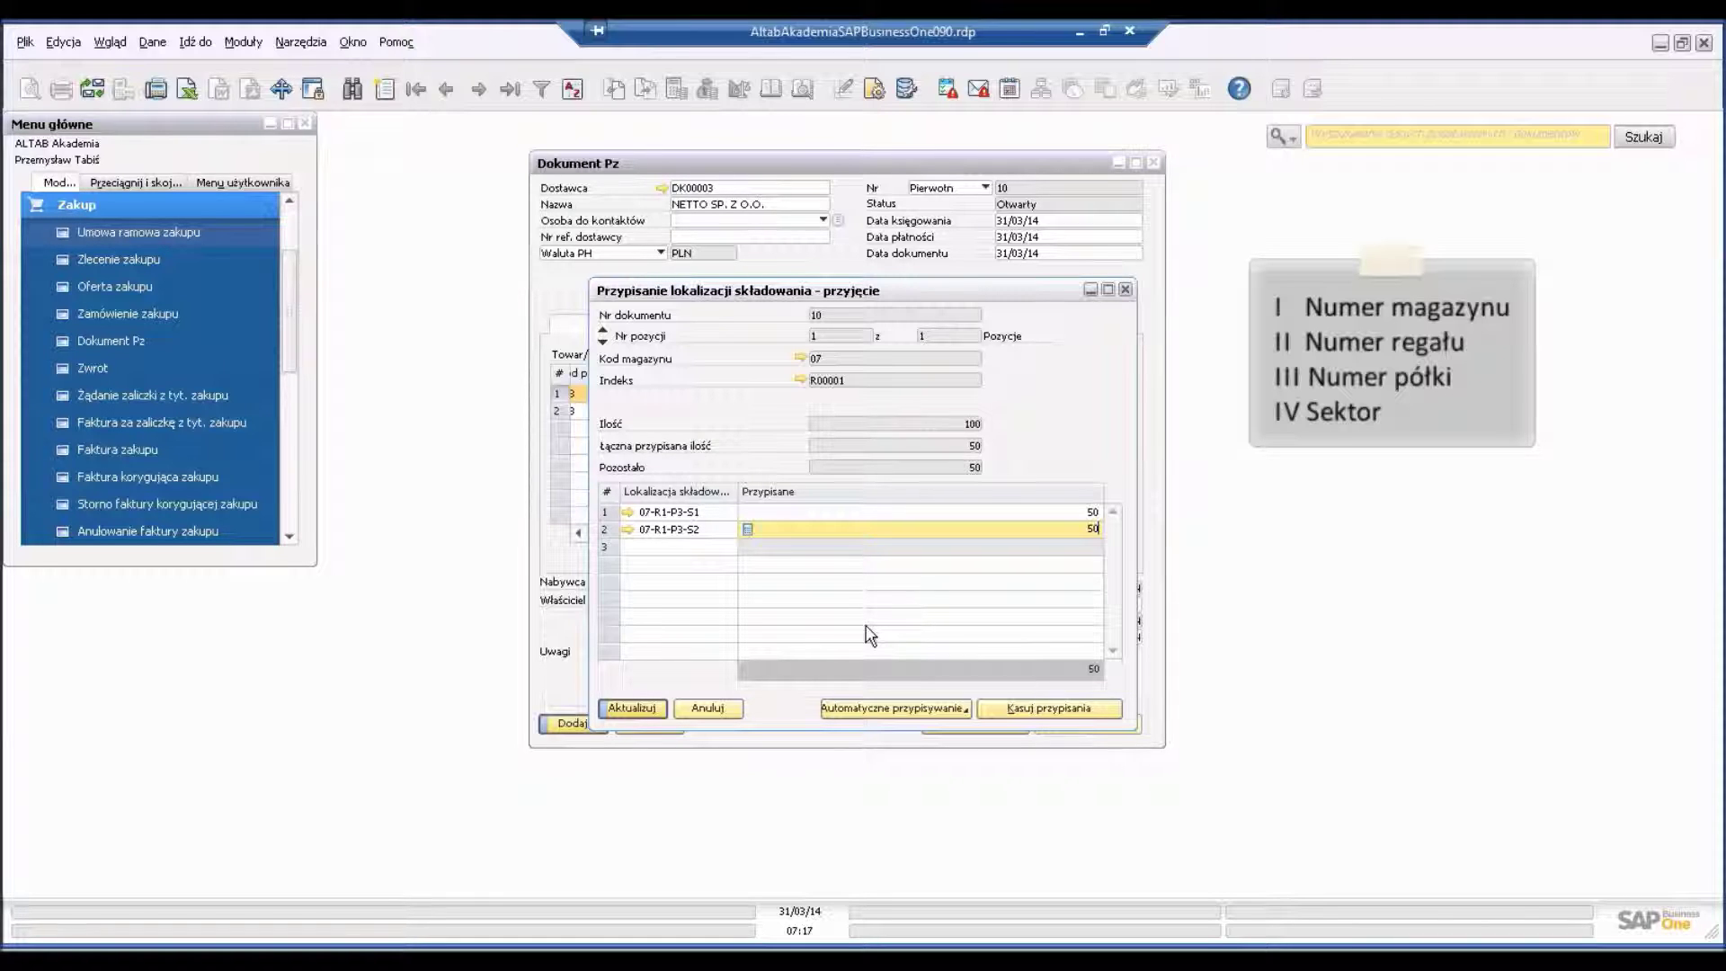
Step: Save the storage location assignment and add the Pz document, confirming the addition
left_click(650, 710)
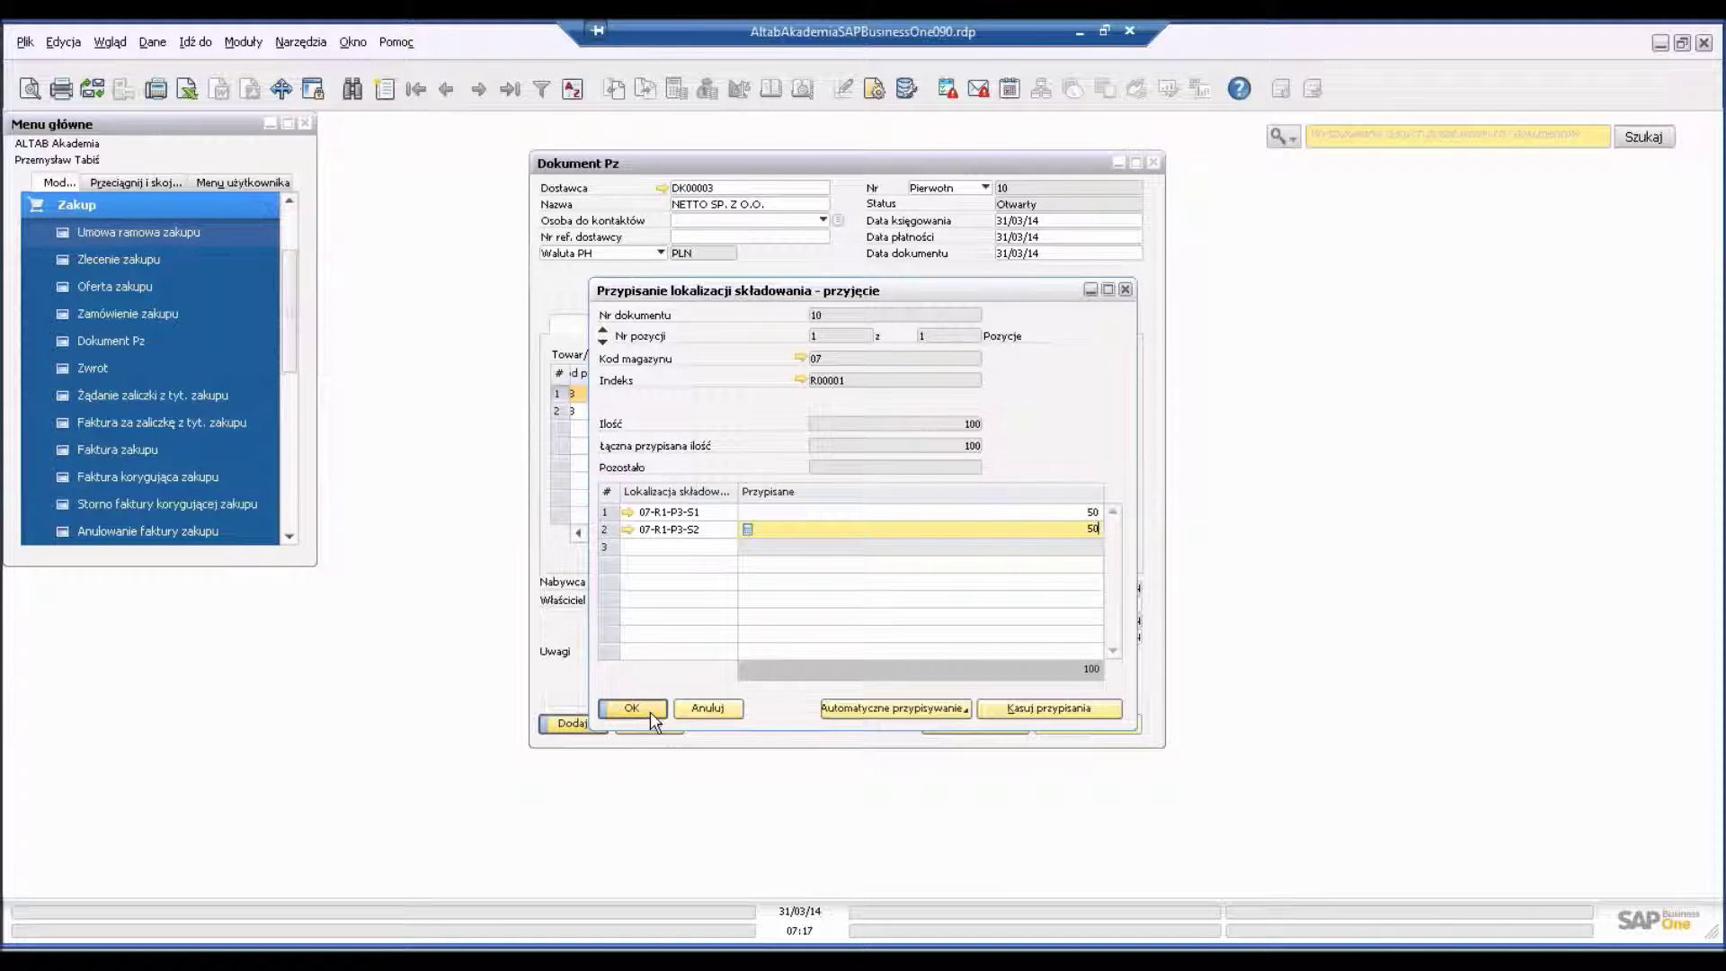
left_click(640, 707)
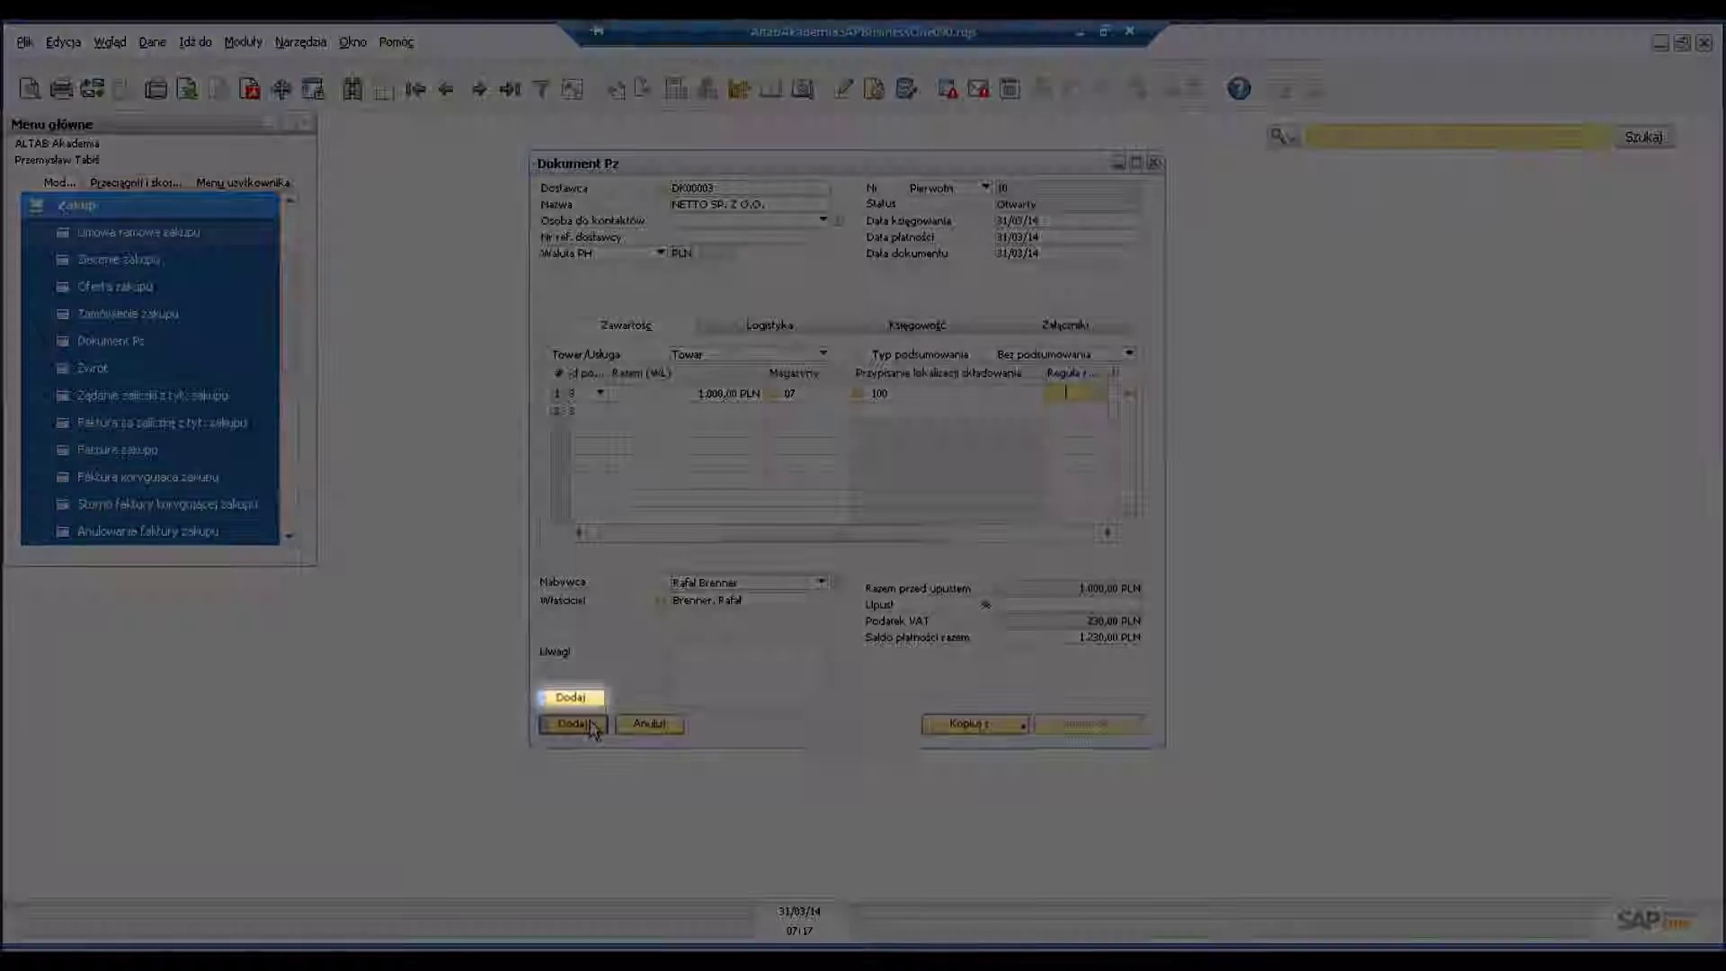
left_click(593, 724)
left_click(649, 518)
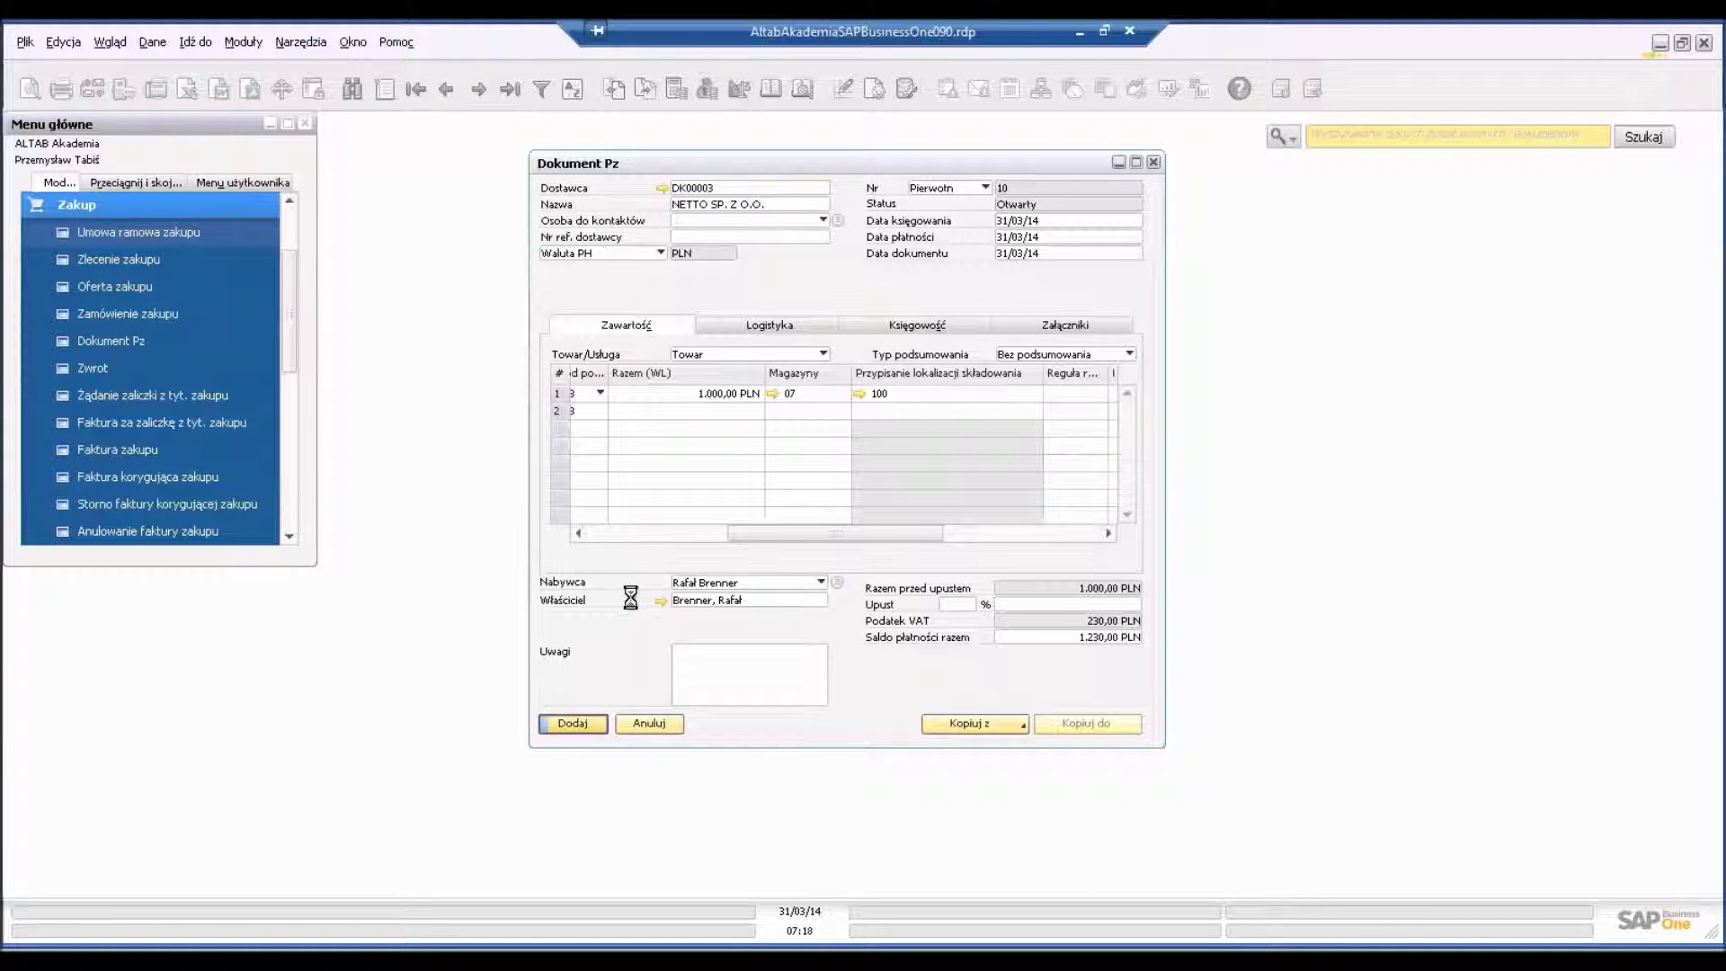